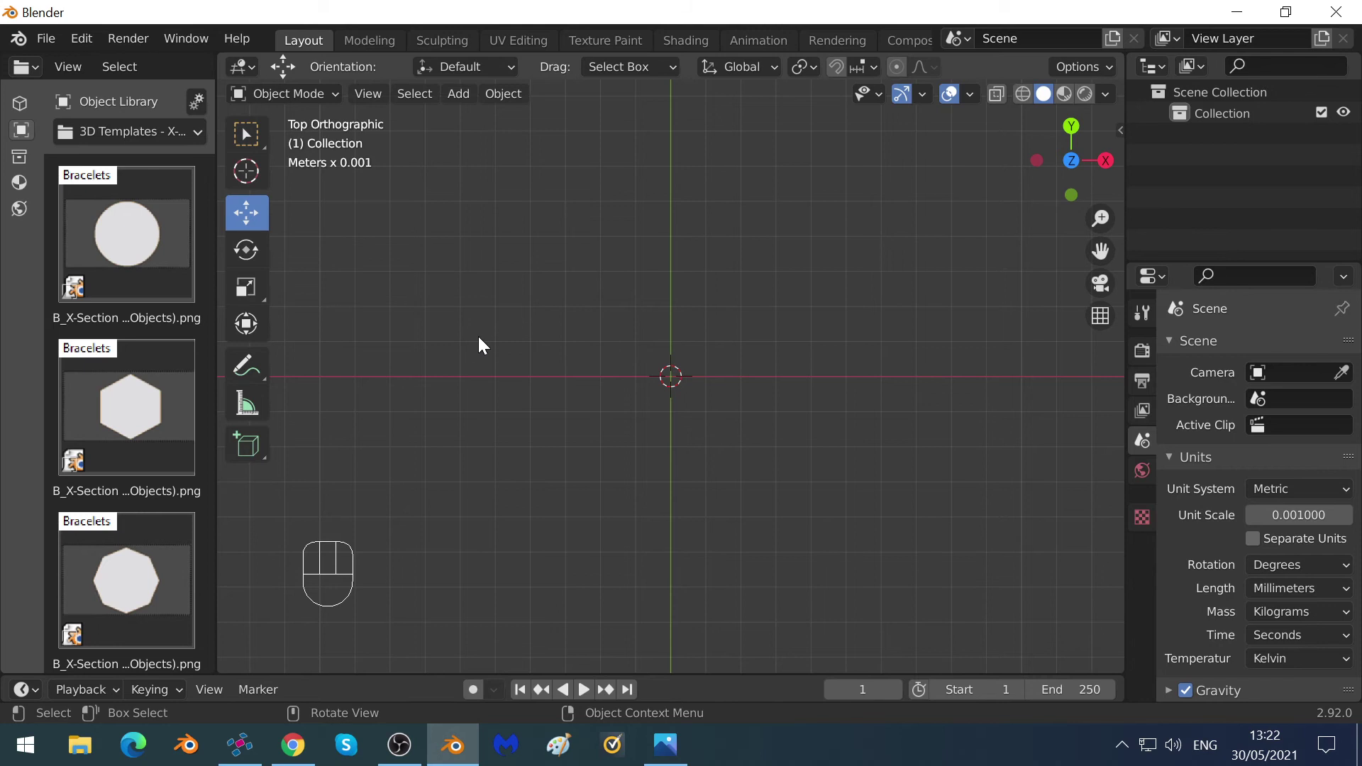
Switch the object library to the Patterns - Alphabet Brush Script folder.
{"action": "left_click", "coordinate": [122, 133]}
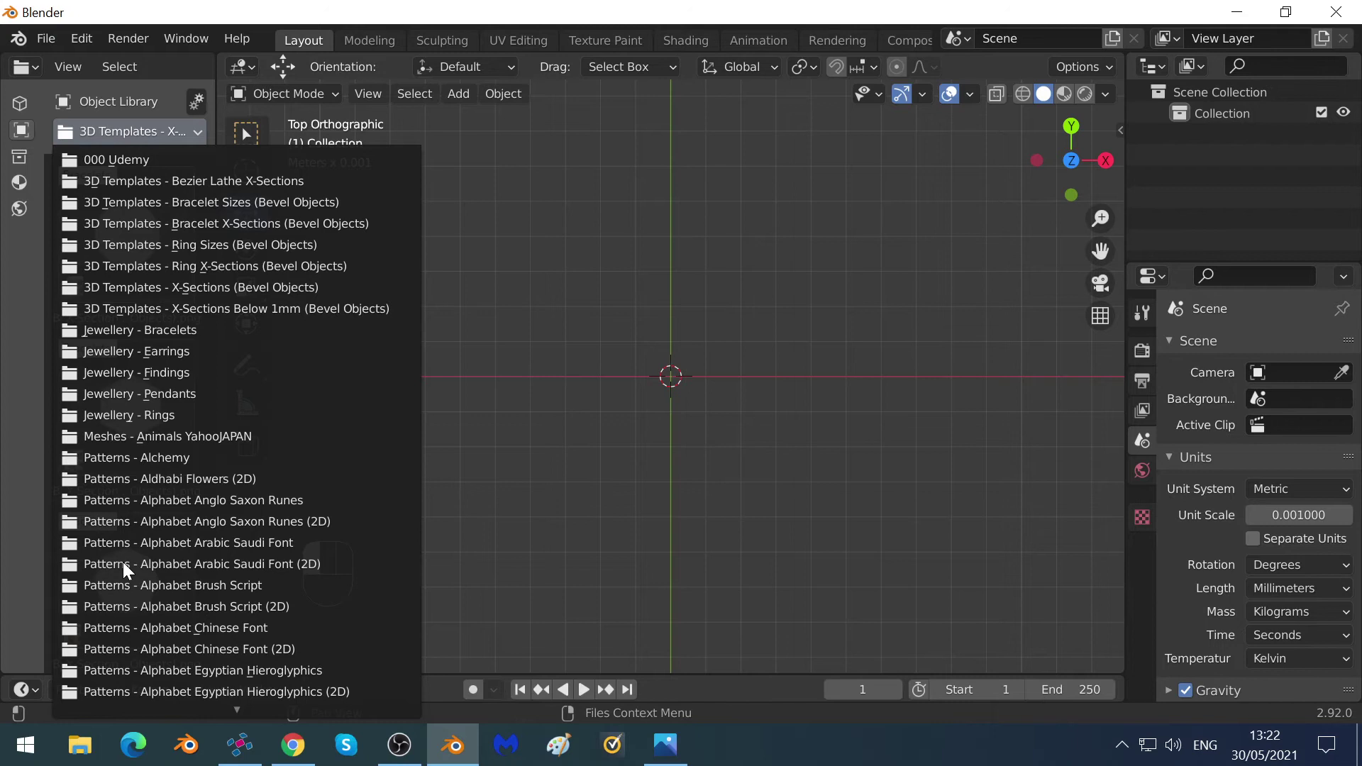
{"action": "scroll", "coordinate": [156, 606], "scroll_direction": "down", "scroll_amount": 13}
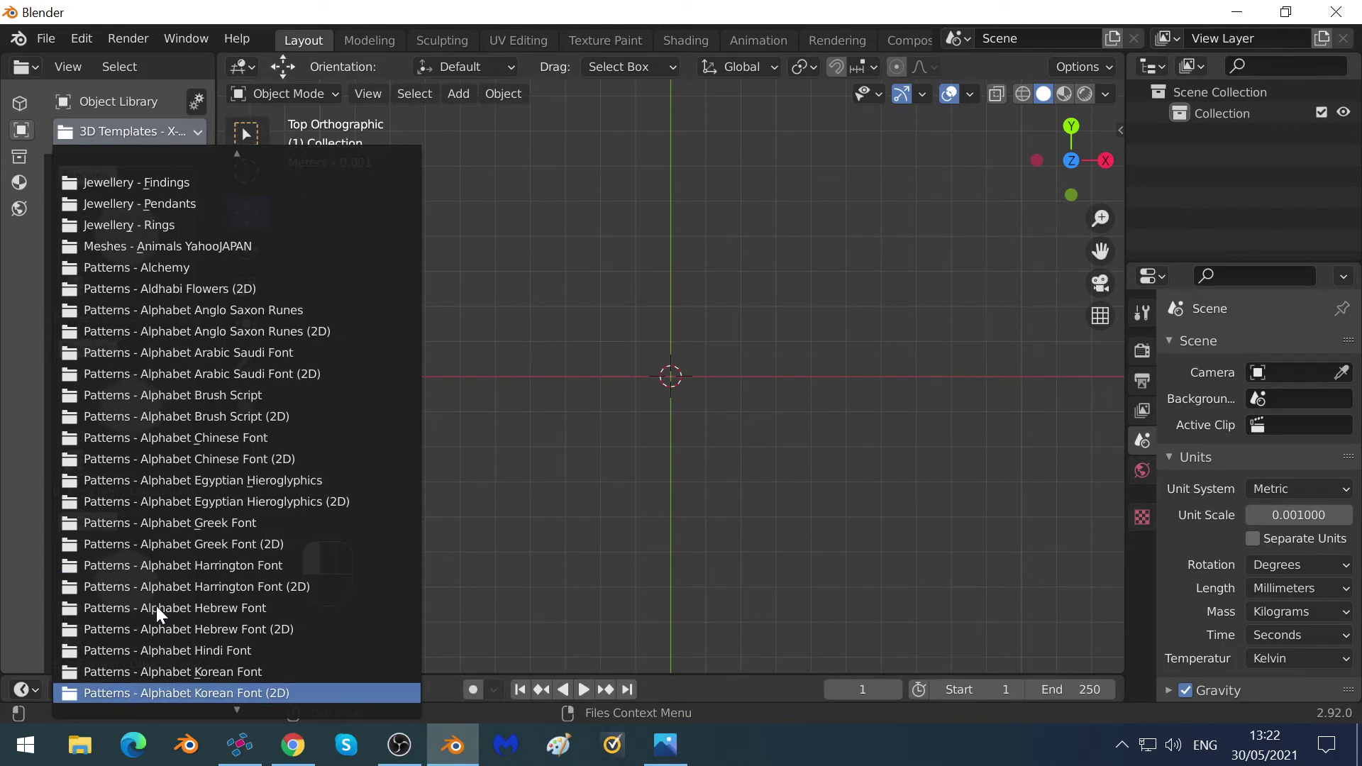
{"action": "scroll", "coordinate": [156, 606], "scroll_direction": "down", "scroll_amount": 9}
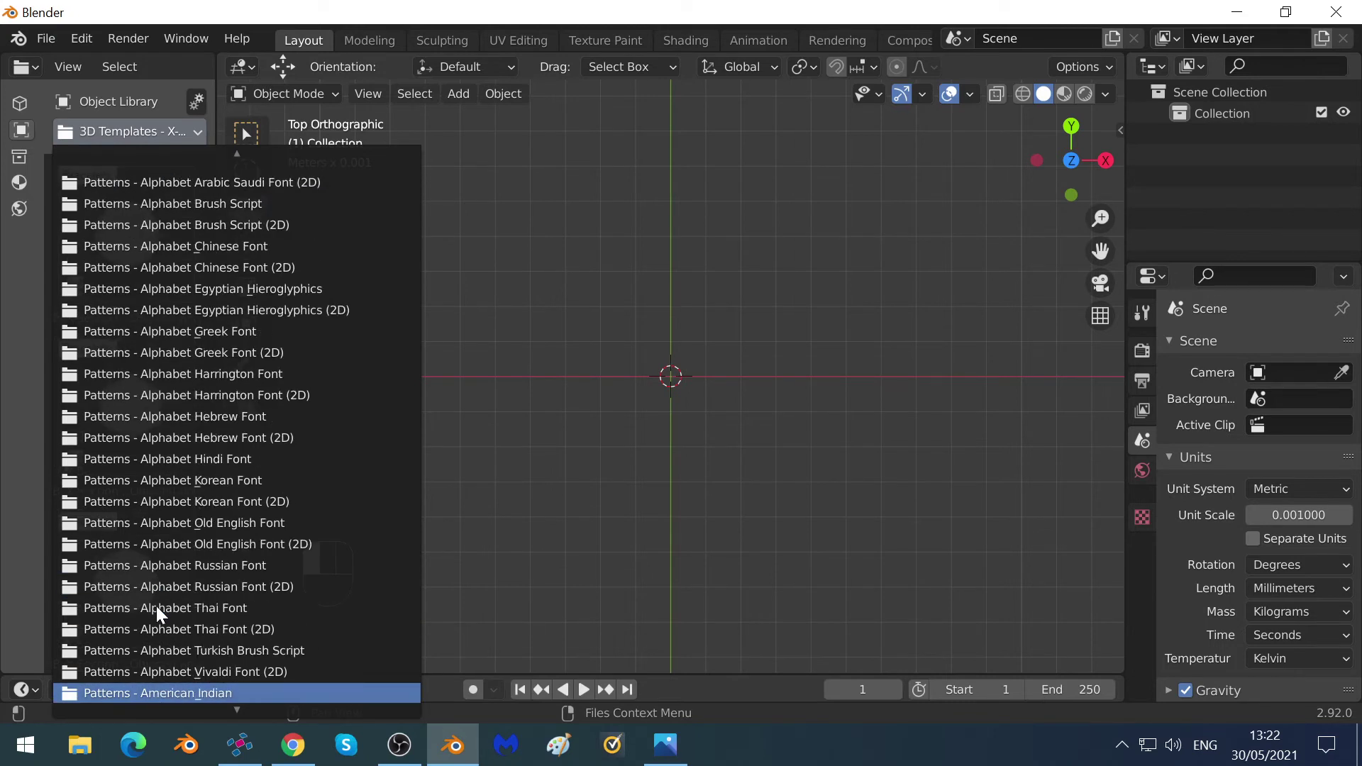
{"action": "left_click", "coordinate": [152, 197]}
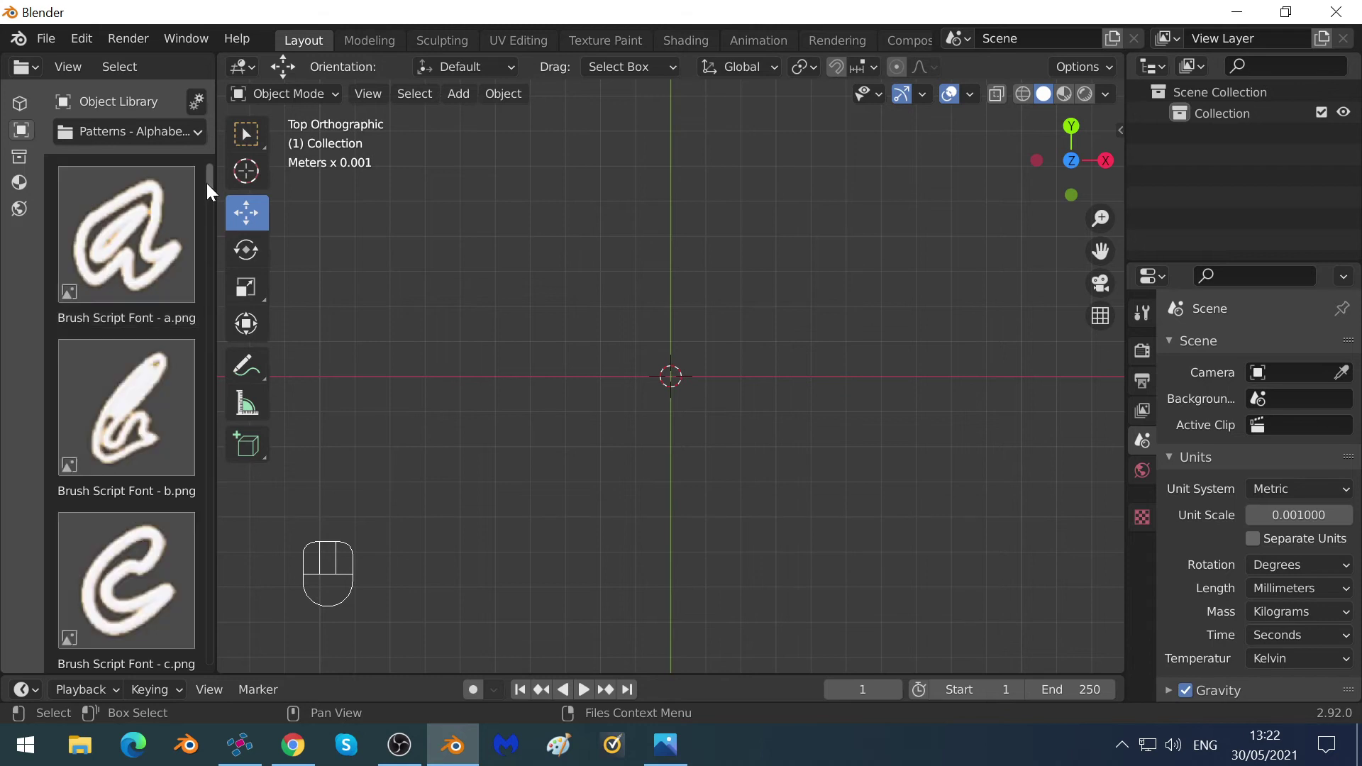
Add the capital letter A from Brush Script Font -- A.png to the scene, centred near the origin.
{"action": "left_click_drag", "start_coordinate": [210, 182], "coordinate": [222, 439]}
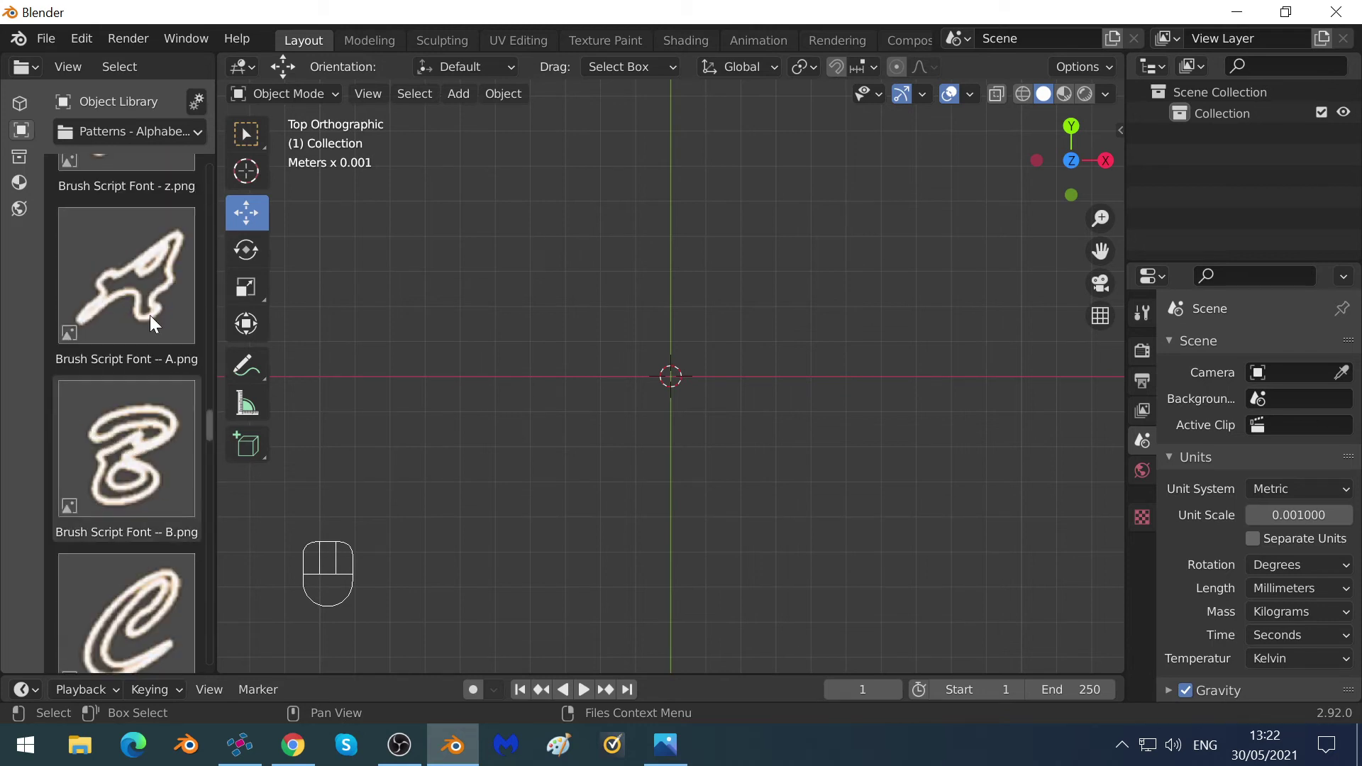
{"action": "scroll", "coordinate": [147, 309], "scroll_direction": "down", "scroll_amount": 1}
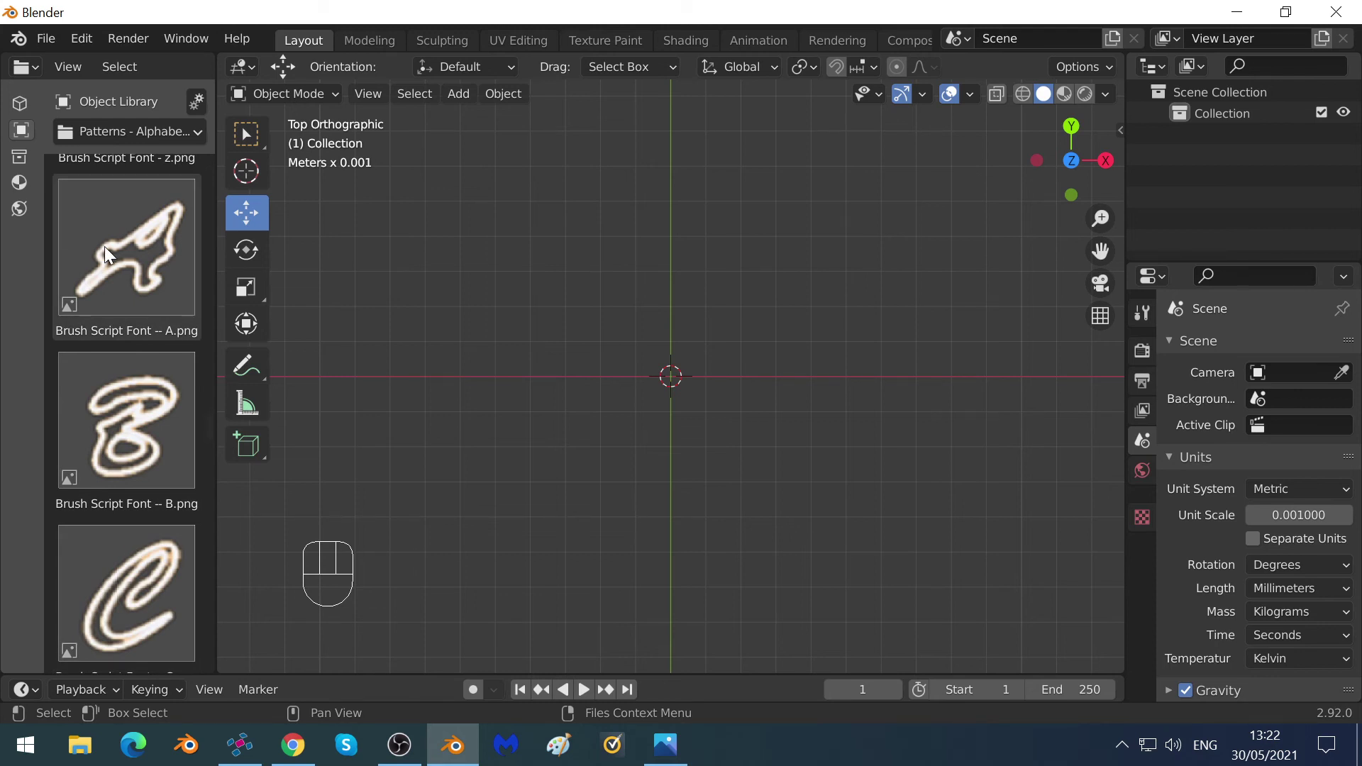
{"action": "left_click_drag", "start_coordinate": [104, 245], "coordinate": [452, 287]}
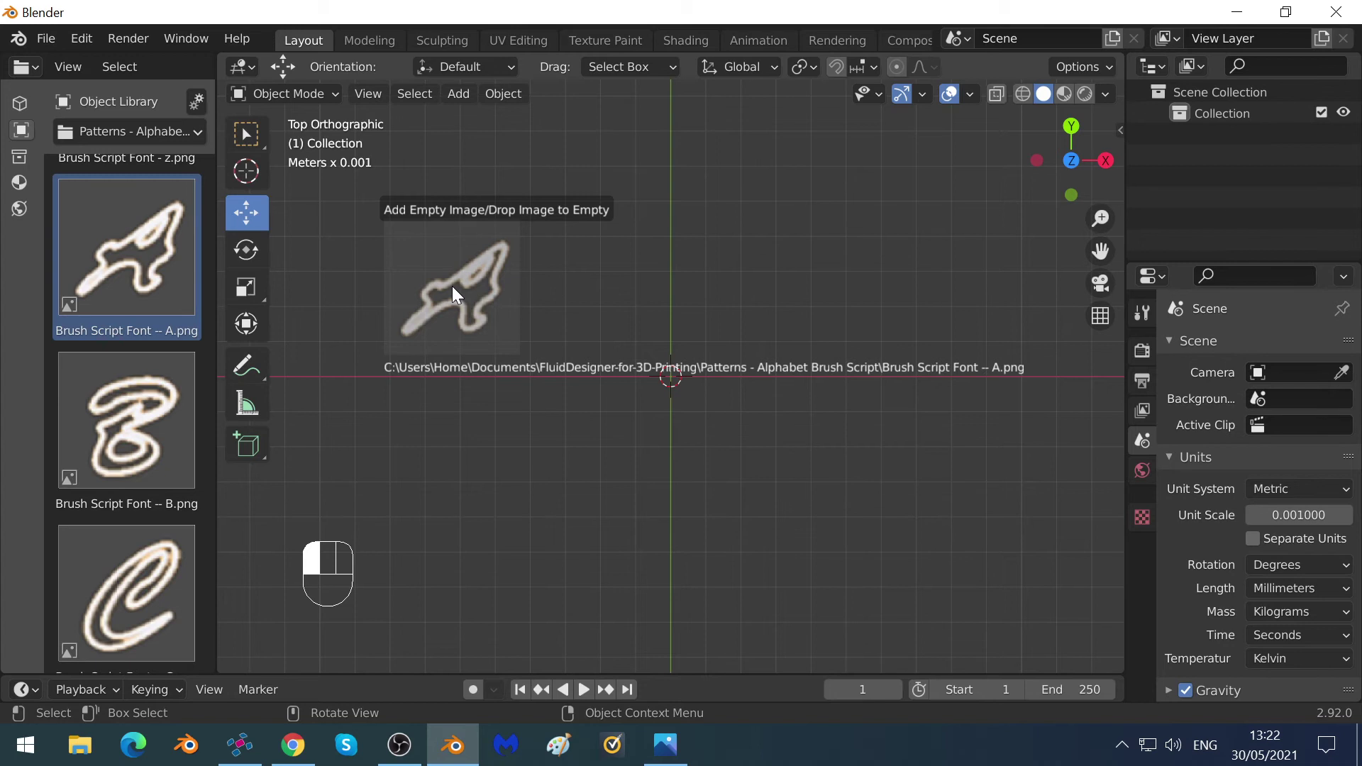
{"action": "left_click_drag", "start_coordinate": [453, 287], "coordinate": [452, 287]}
{"action": "key", "text": "p"}
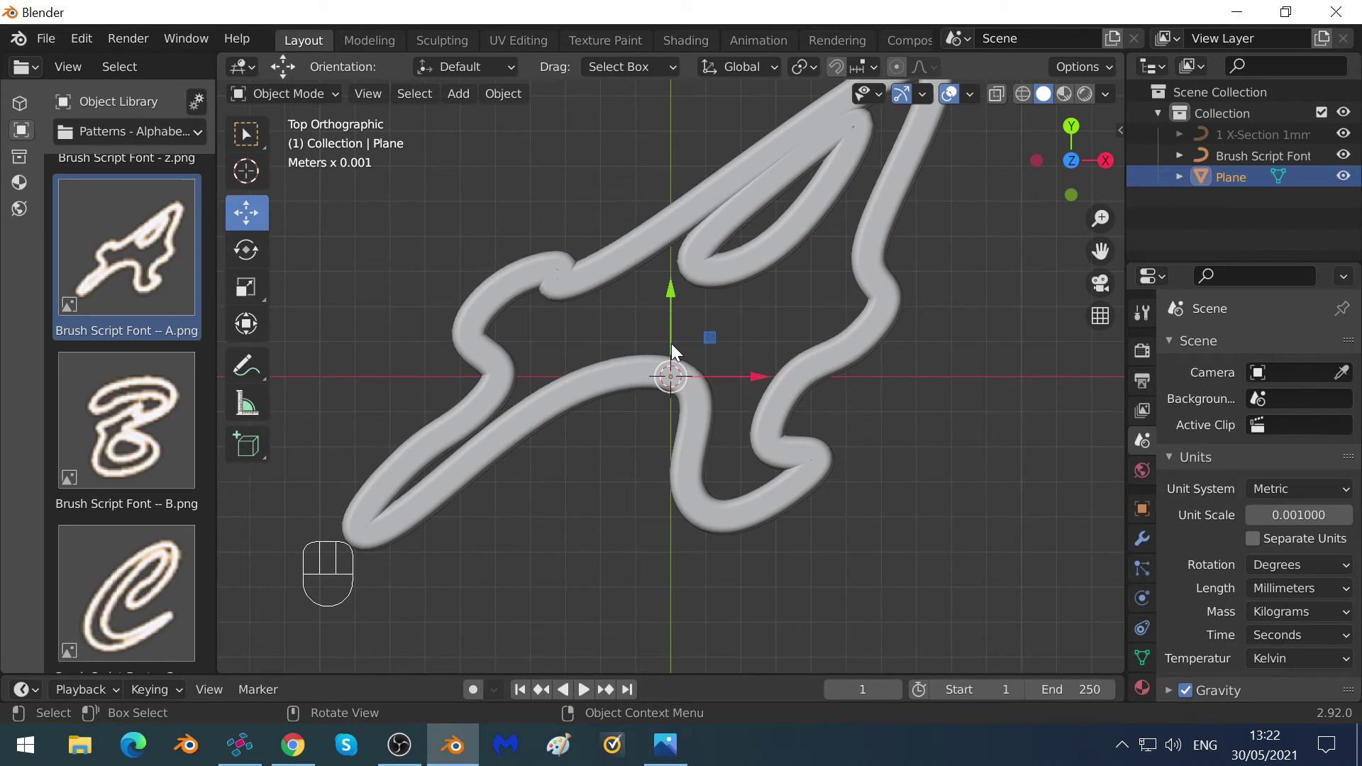
{"action": "left_click", "coordinate": [673, 352]}
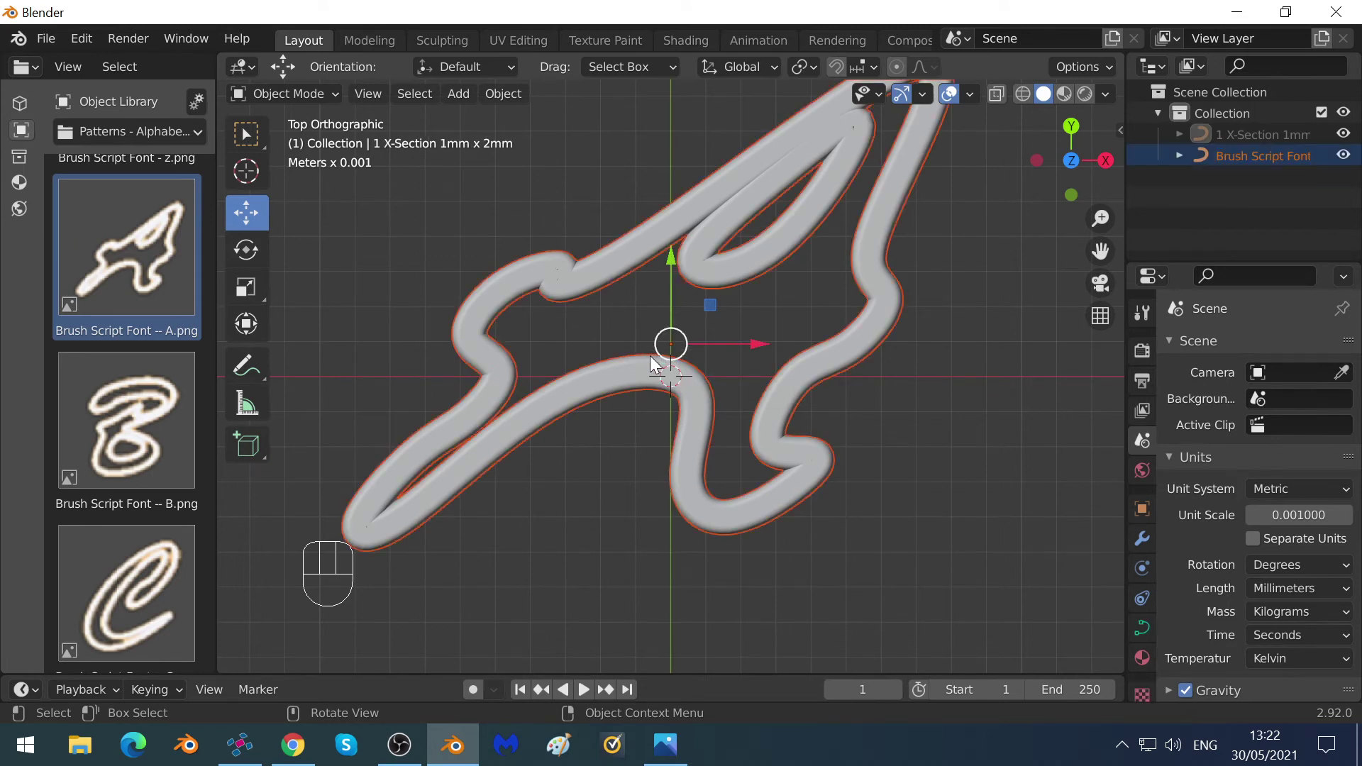
{"action": "scroll", "coordinate": [654, 363], "scroll_direction": "down", "scroll_amount": 1}
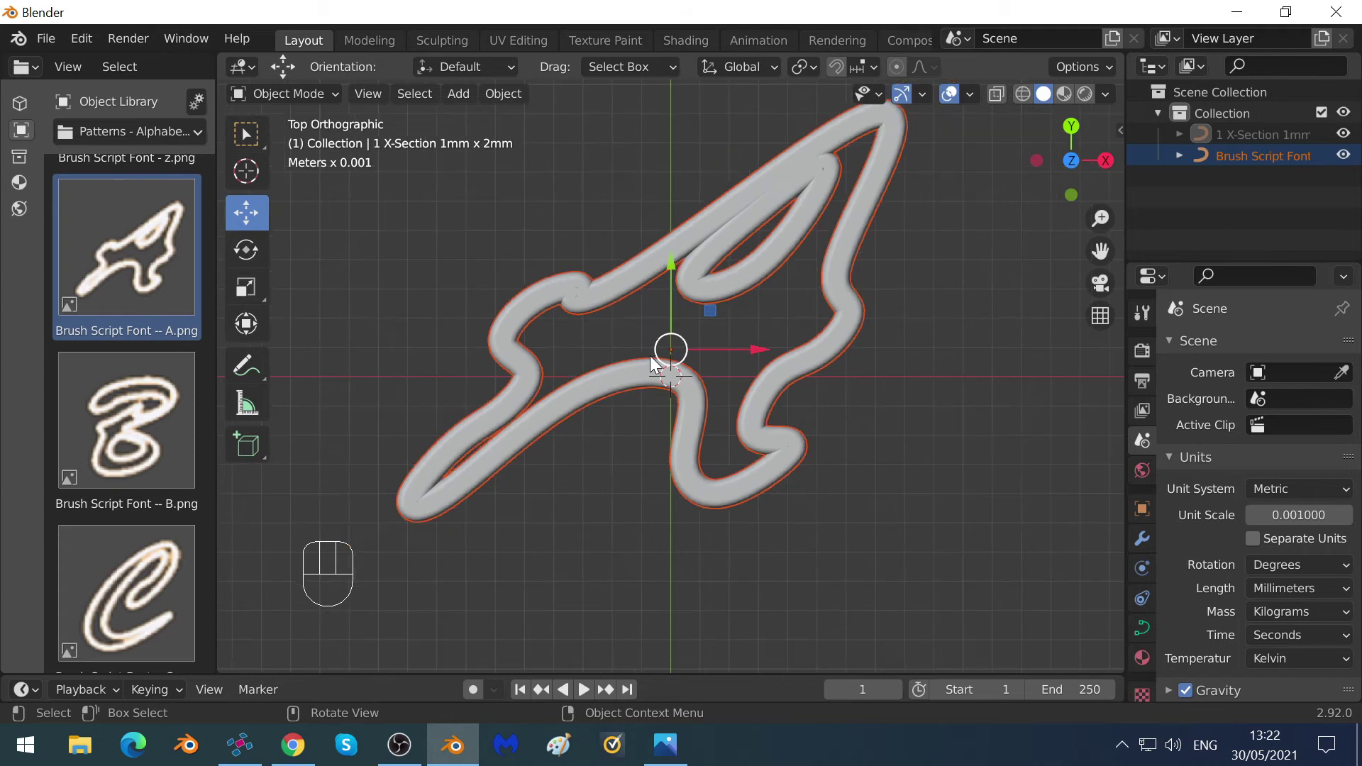
{"action": "scroll", "coordinate": [654, 363], "scroll_direction": "down", "scroll_amount": 1}
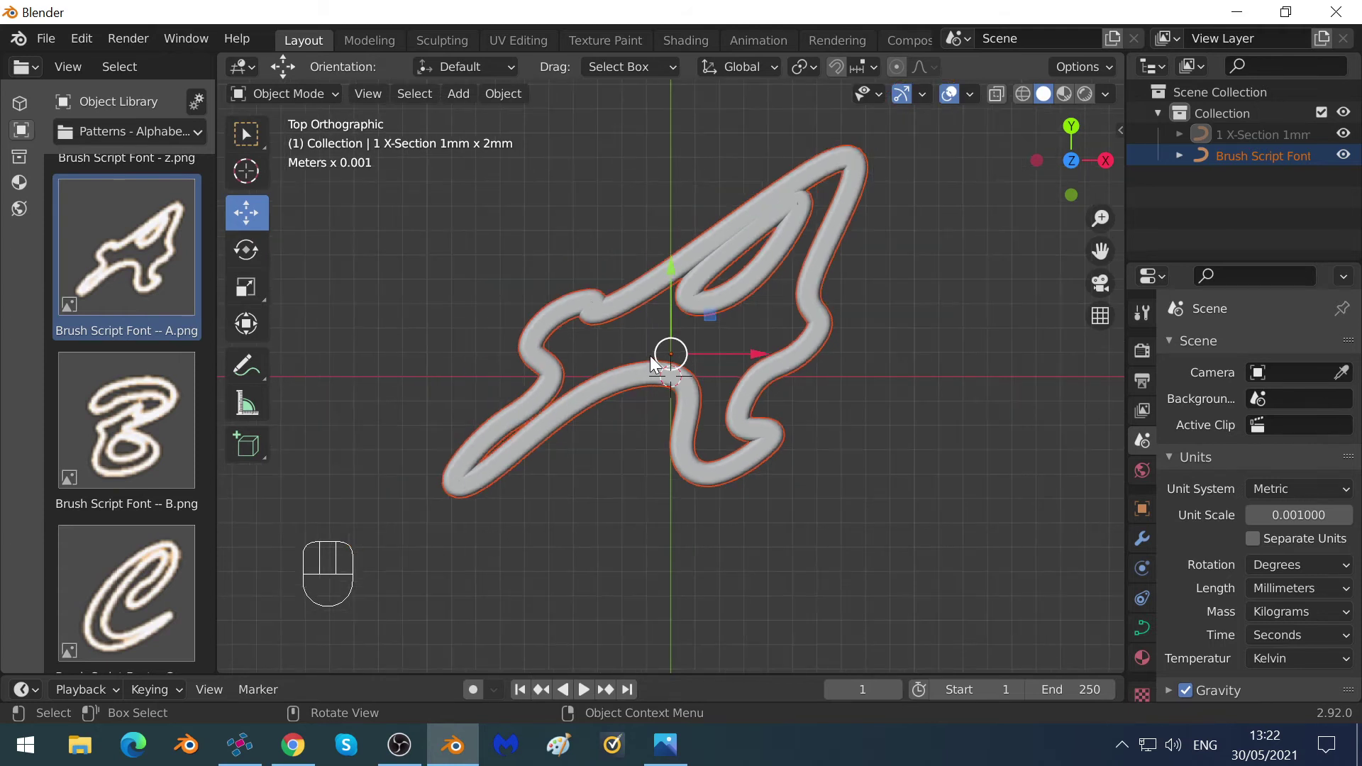
Add the capital letter C from Brush Script Font -- C.png below the A so that the two letters overlap.
{"action": "left_click", "coordinate": [139, 584]}
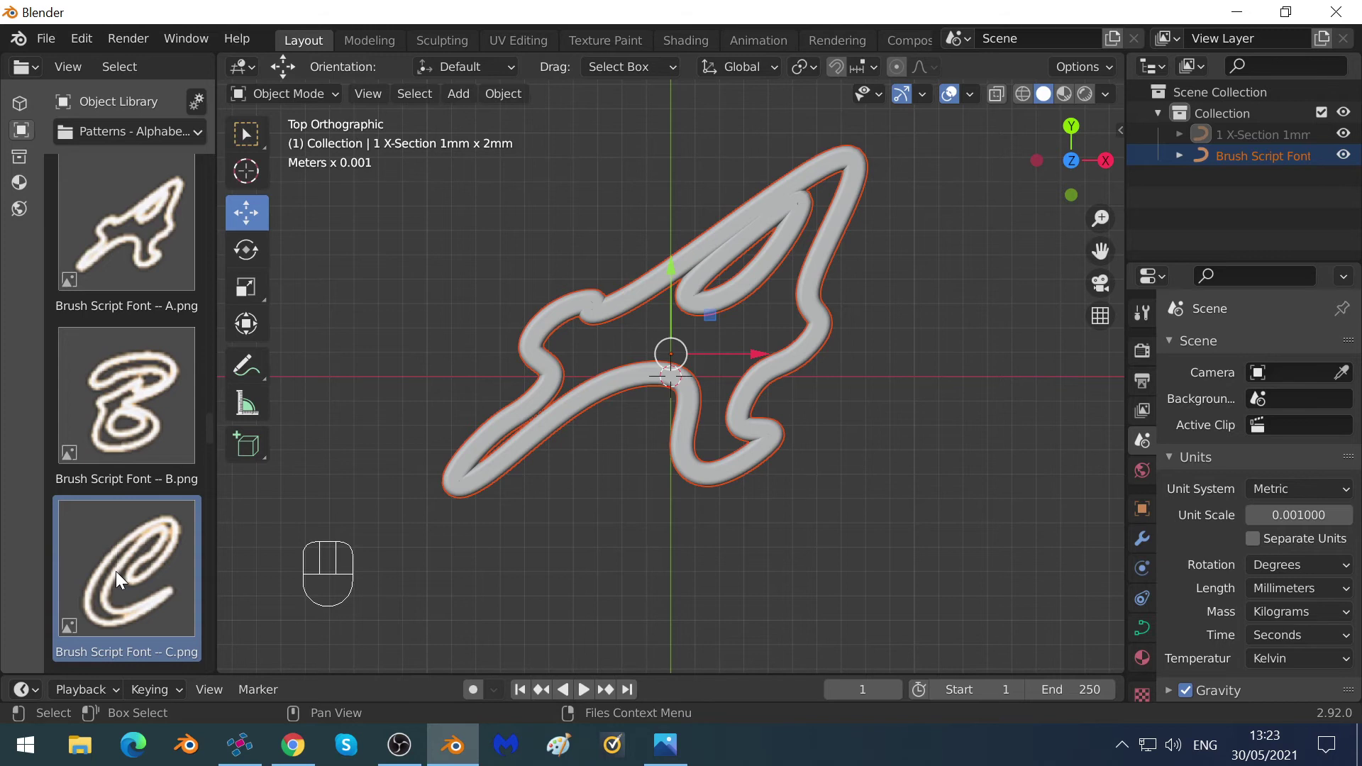
{"action": "mouse_move", "coordinate": [117, 572]}
{"action": "left_mouse_down"}
{"action": "mouse_move", "coordinate": [347, 528]}
{"action": "mouse_move", "coordinate": [482, 543]}
{"action": "left_mouse_up"}
{"action": "key", "text": "p"}
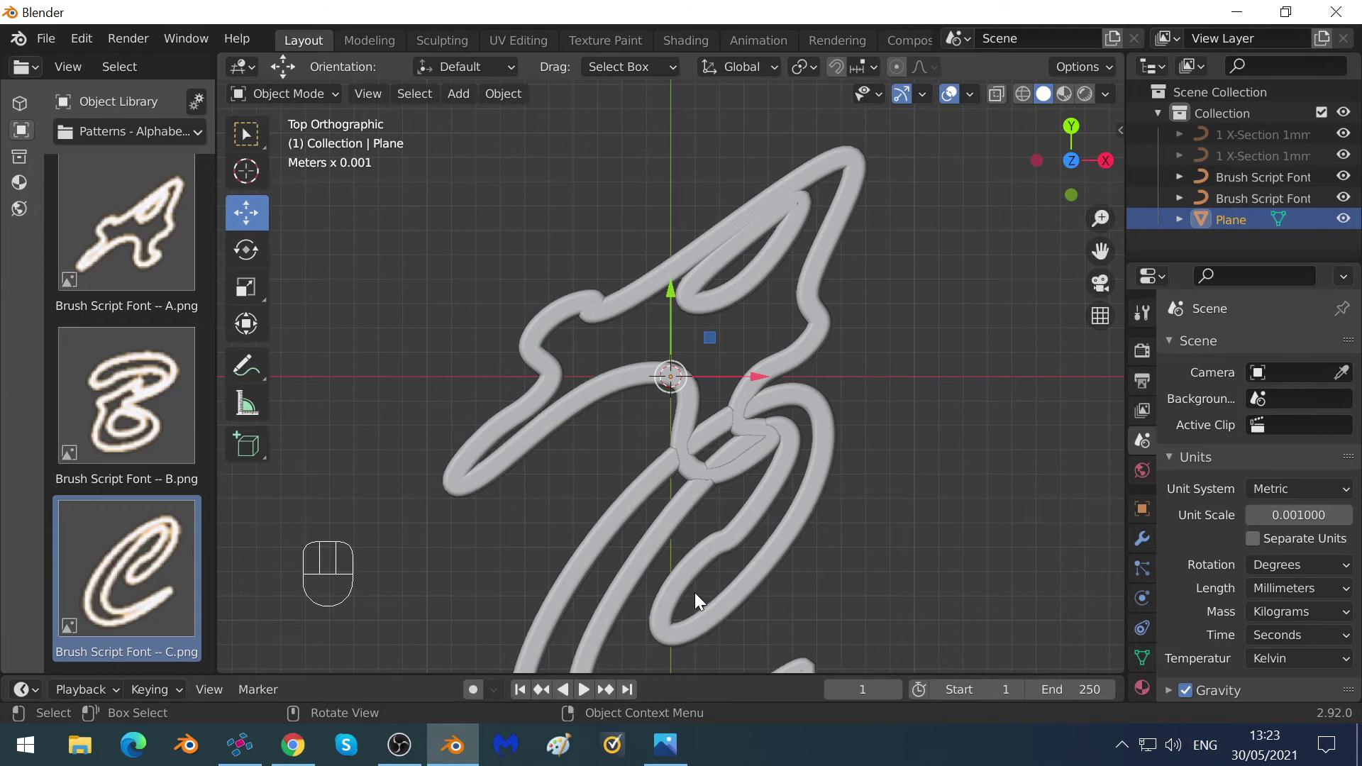
{"action": "left_click", "coordinate": [695, 600]}
{"action": "scroll", "coordinate": [696, 600], "scroll_direction": "down", "scroll_amount": 2}
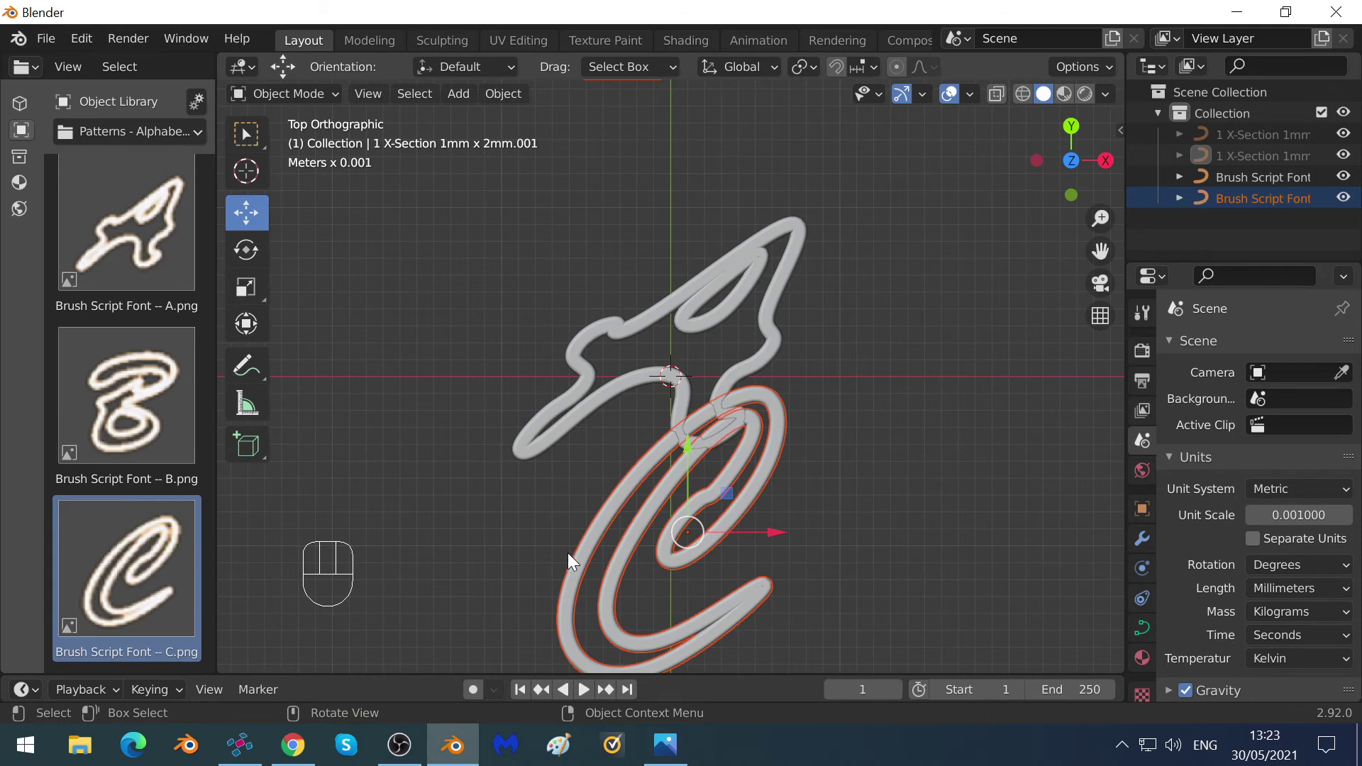
Add the 1.5 mm hole ring from the Jewellery - Findings library so that it touches the A's upper edge.
{"action": "left_click", "coordinate": [122, 134]}
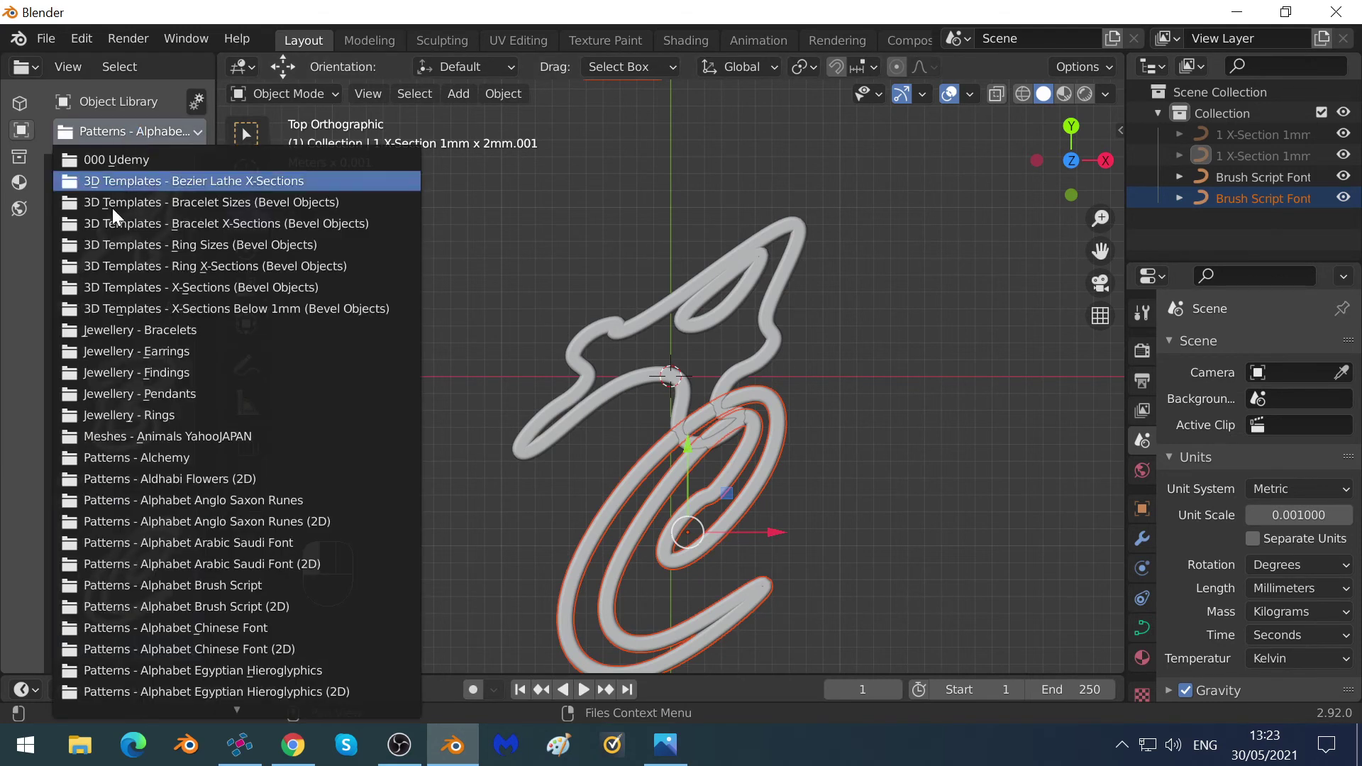
{"action": "left_click", "coordinate": [125, 371]}
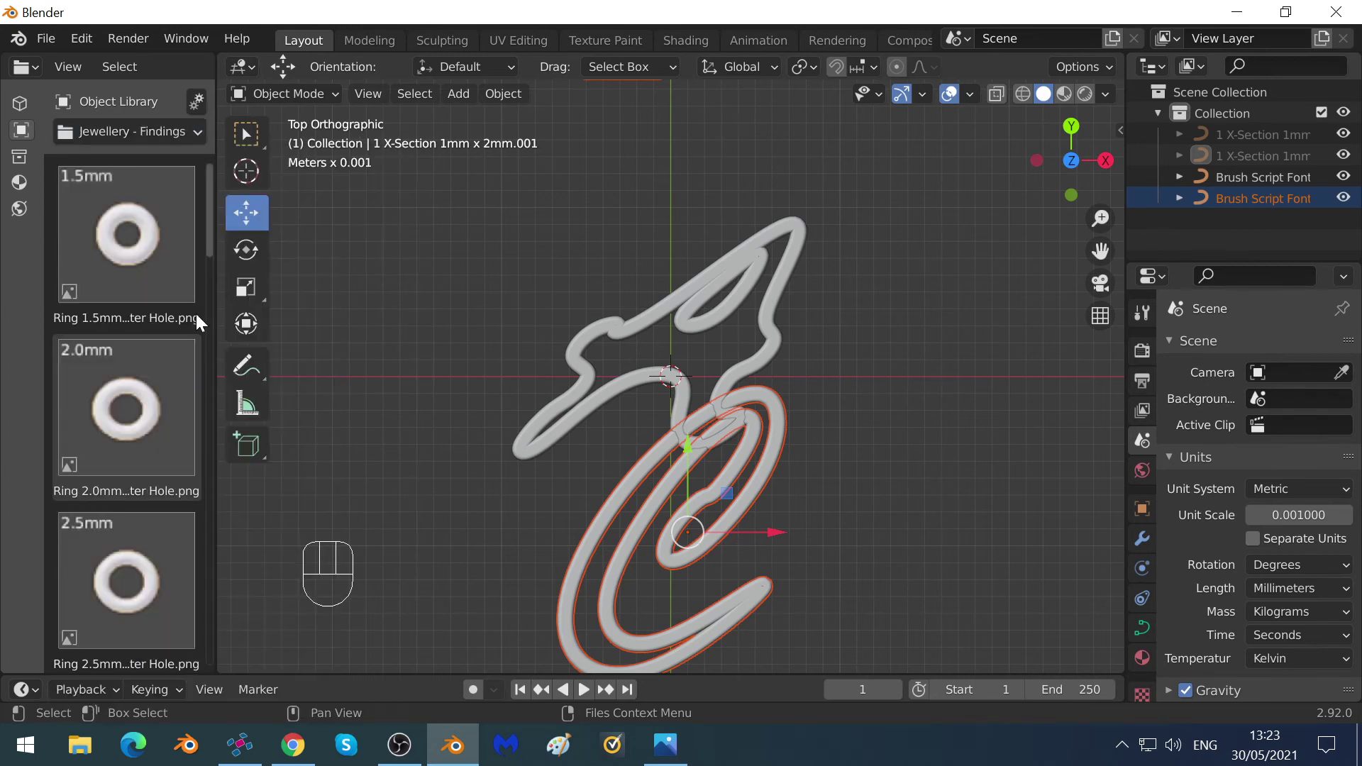
{"action": "left_click", "coordinate": [163, 252]}
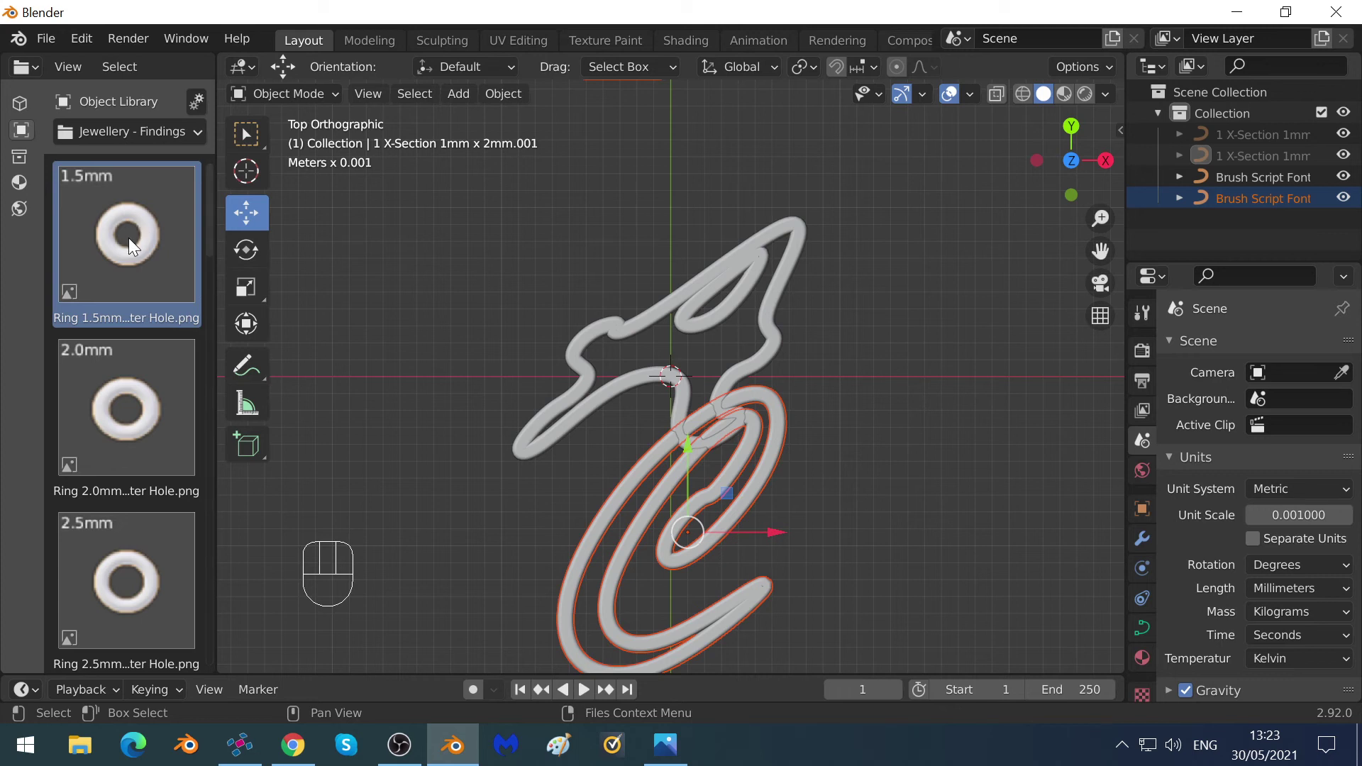
{"action": "left_click_drag", "start_coordinate": [129, 237], "coordinate": [444, 255]}
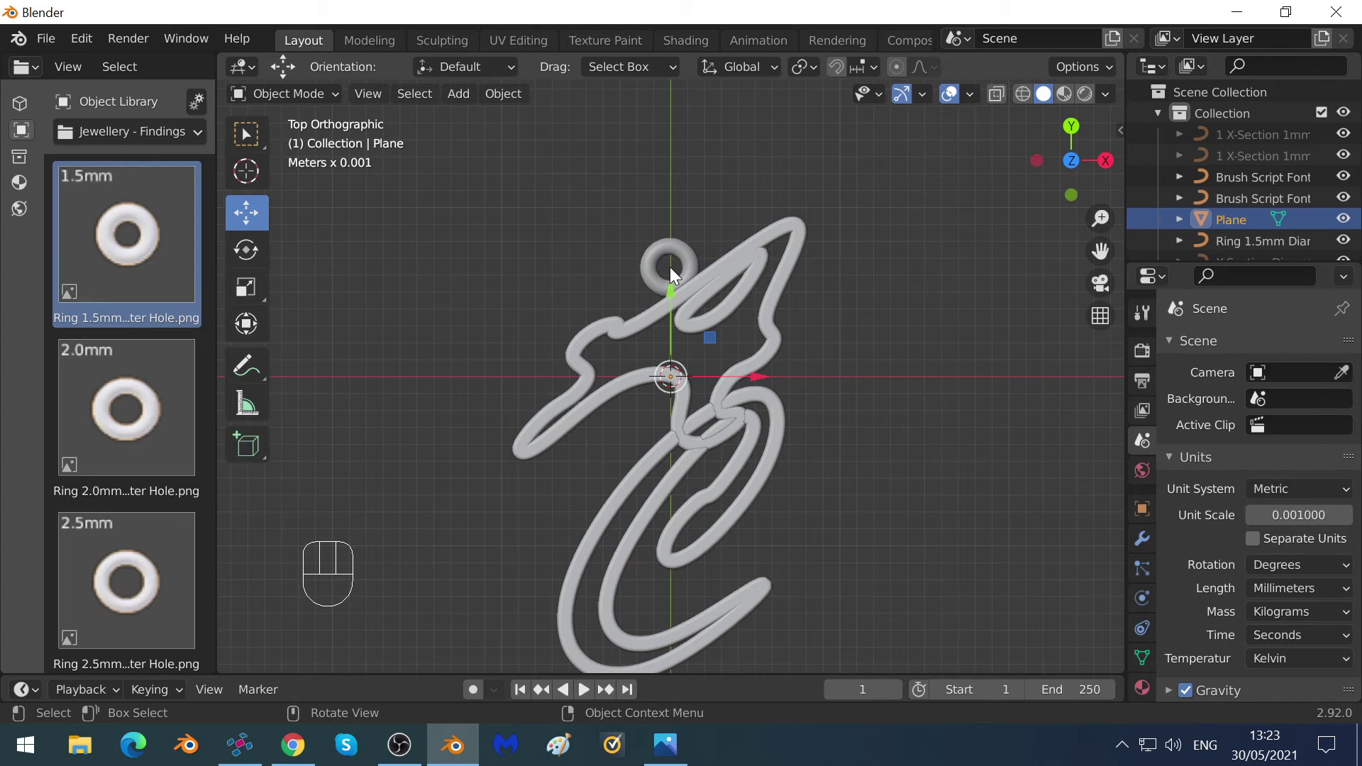
{"action": "left_click", "coordinate": [670, 267]}
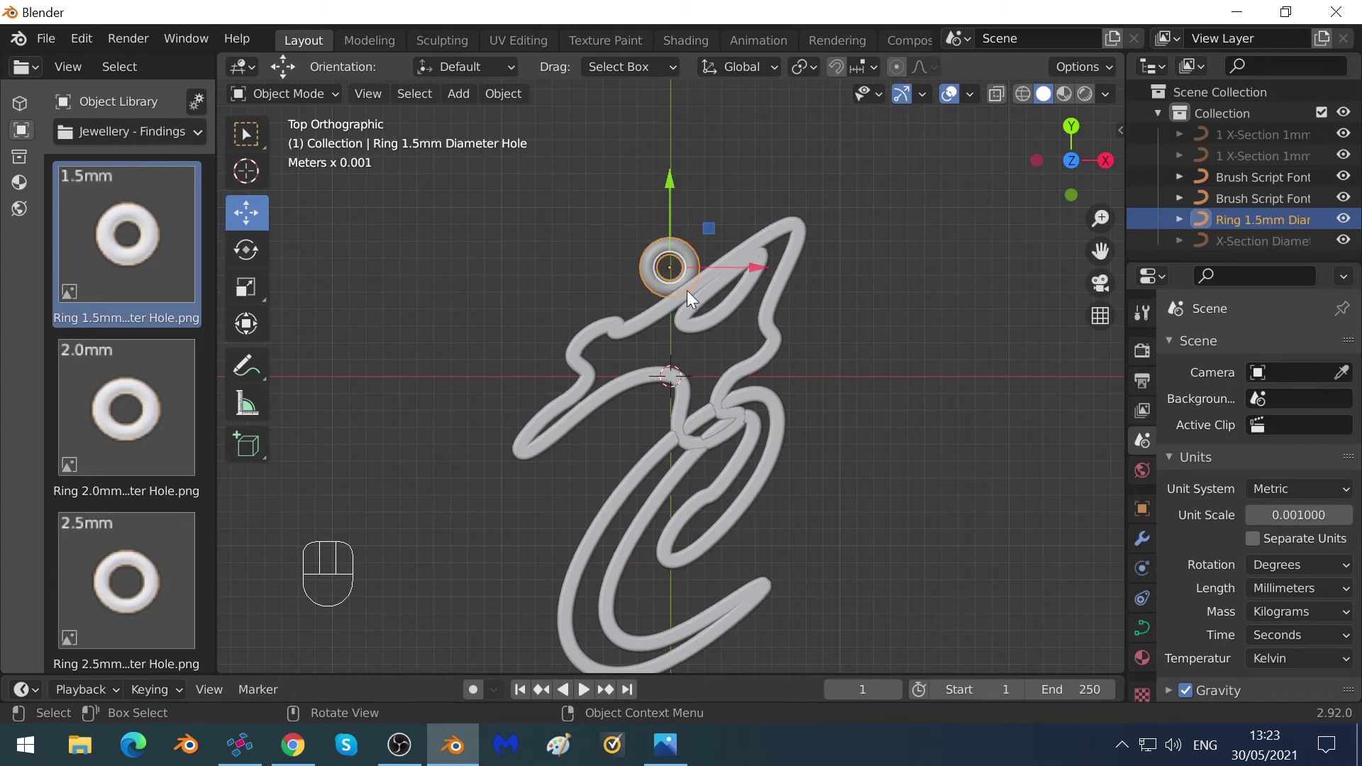
Join the ring and the letter A to the letter C as one object, and move it up along the Y axis.
{"action": "left_click", "coordinate": [629, 316]}
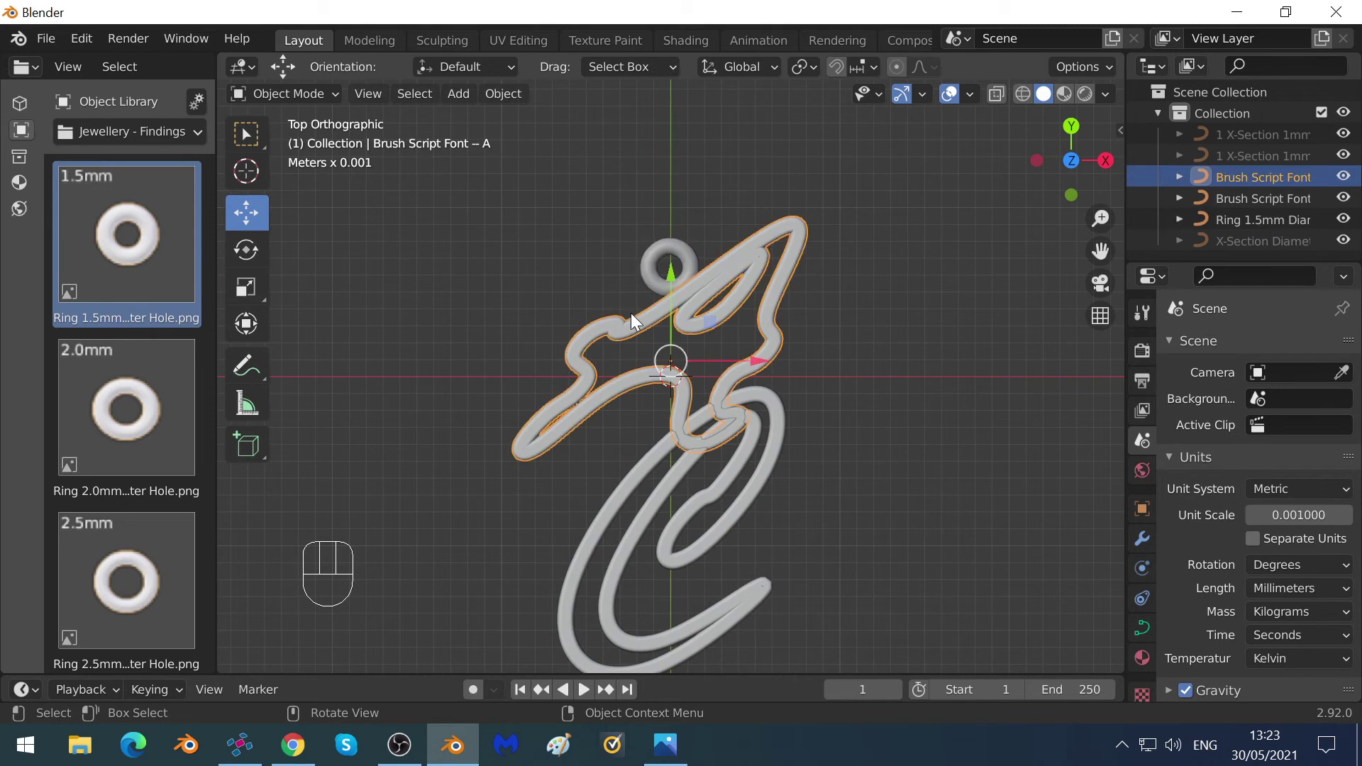
{"action": "left_click", "coordinate": [647, 268]}
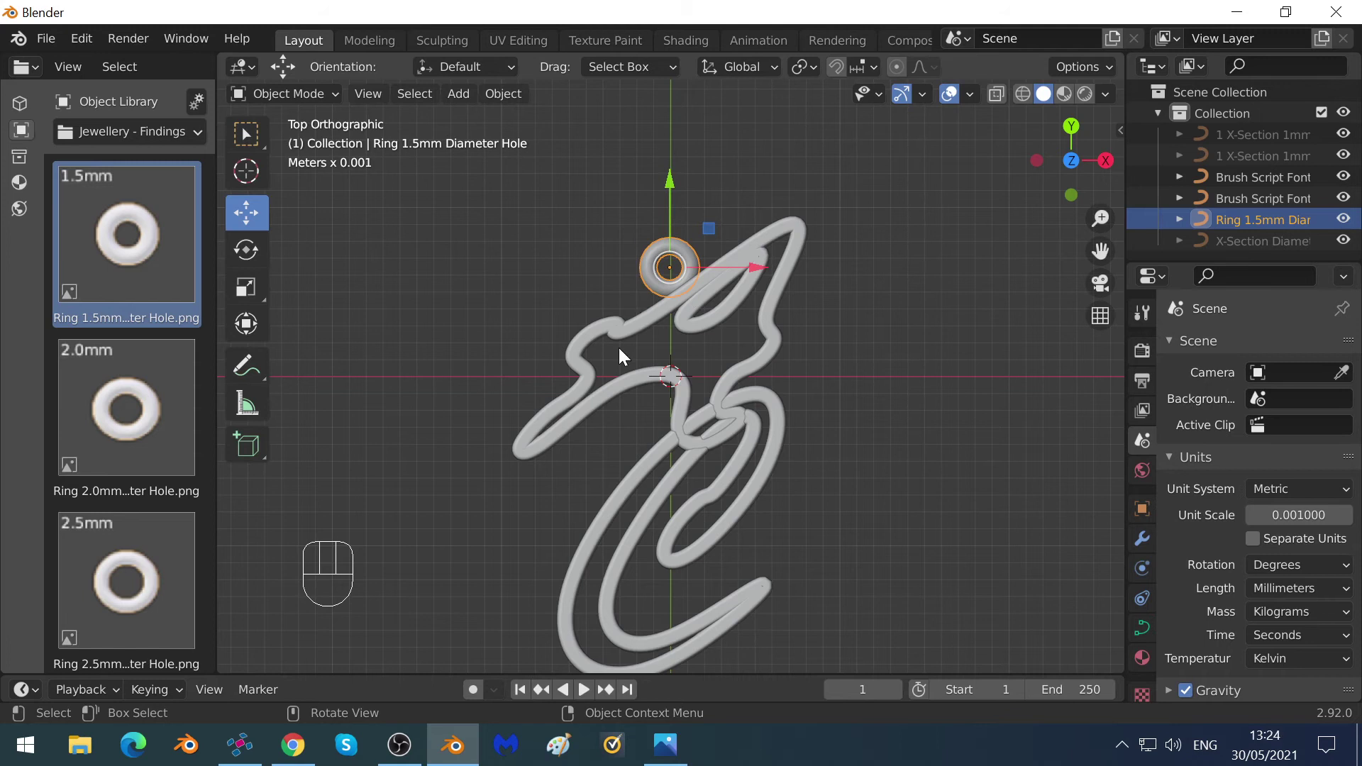
{"action": "key", "text": "shift"}
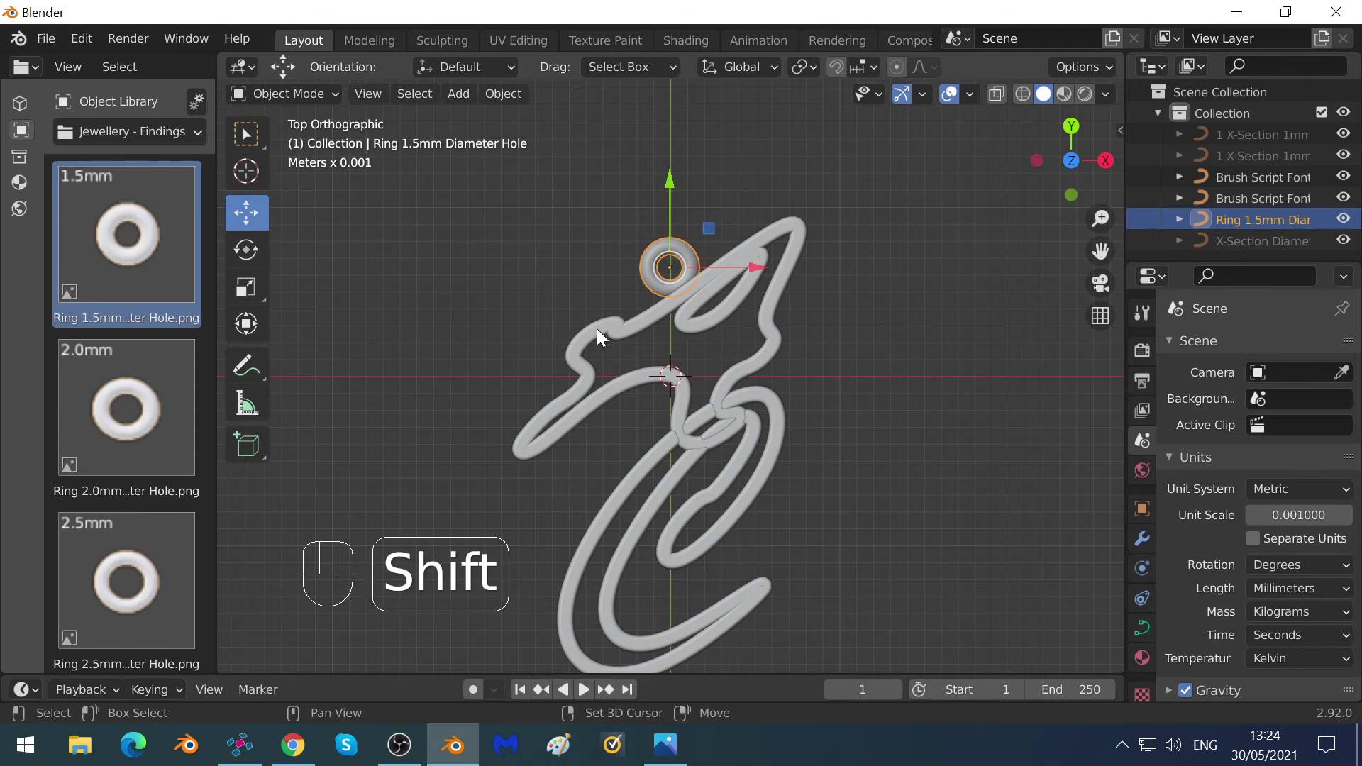
{"action": "left_click", "coordinate": [598, 329], "text": "shift"}
{"action": "left_click", "coordinate": [615, 497], "text": "shift"}
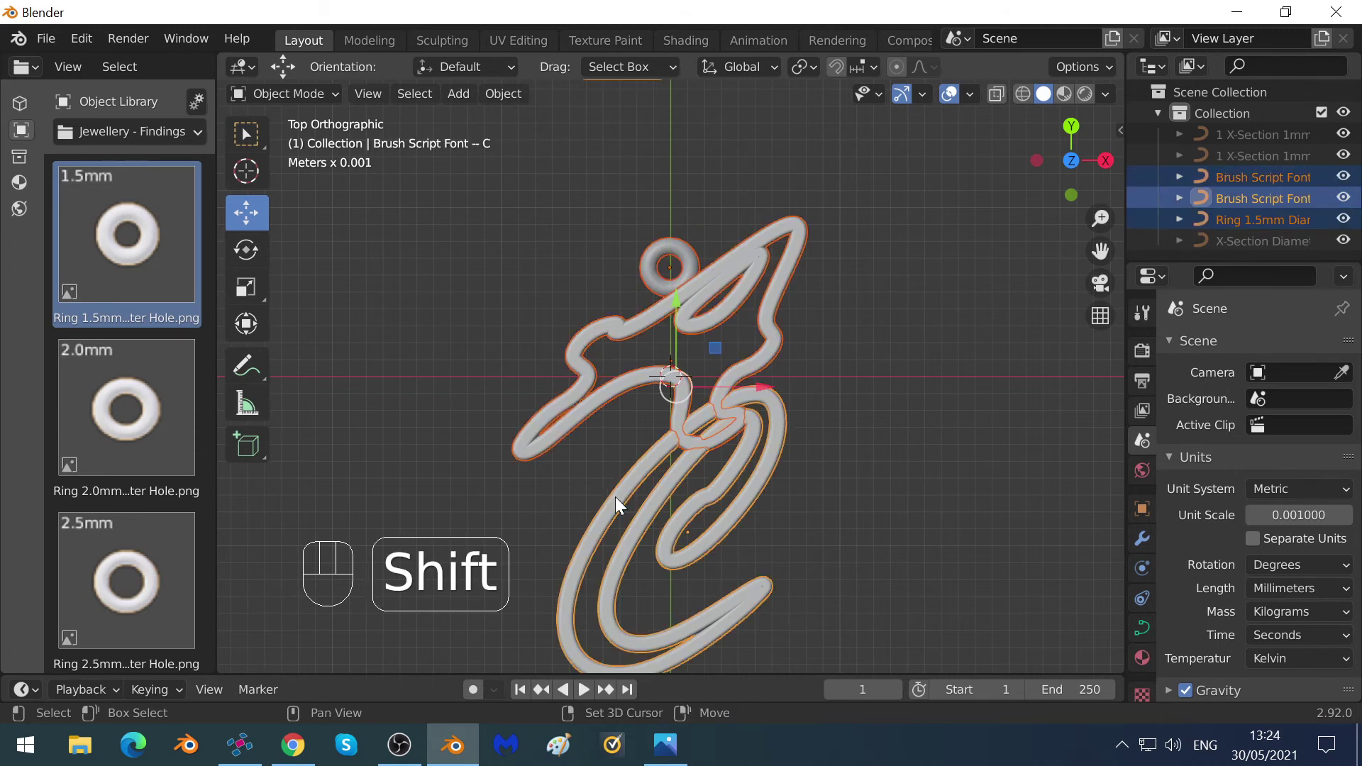
{"action": "left_click", "coordinate": [502, 96]}
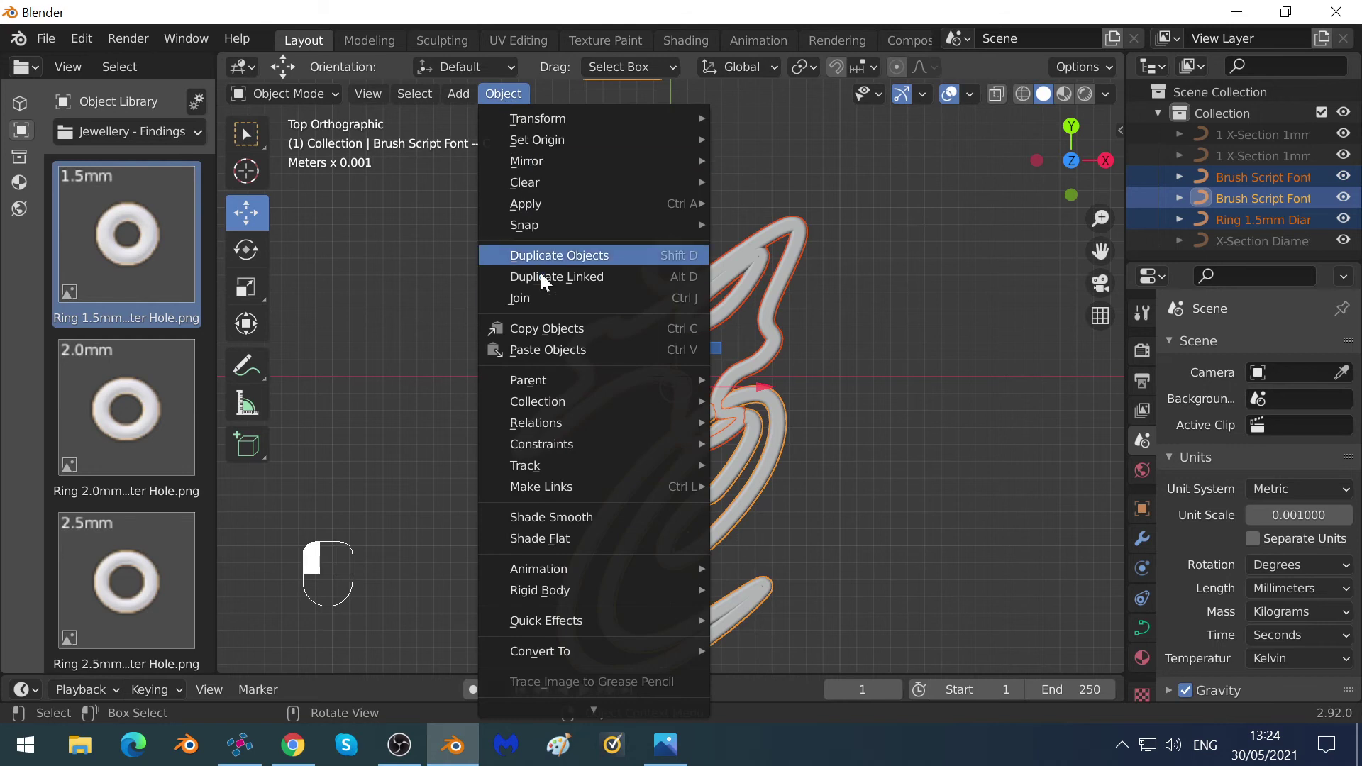
{"action": "left_click", "coordinate": [538, 302]}
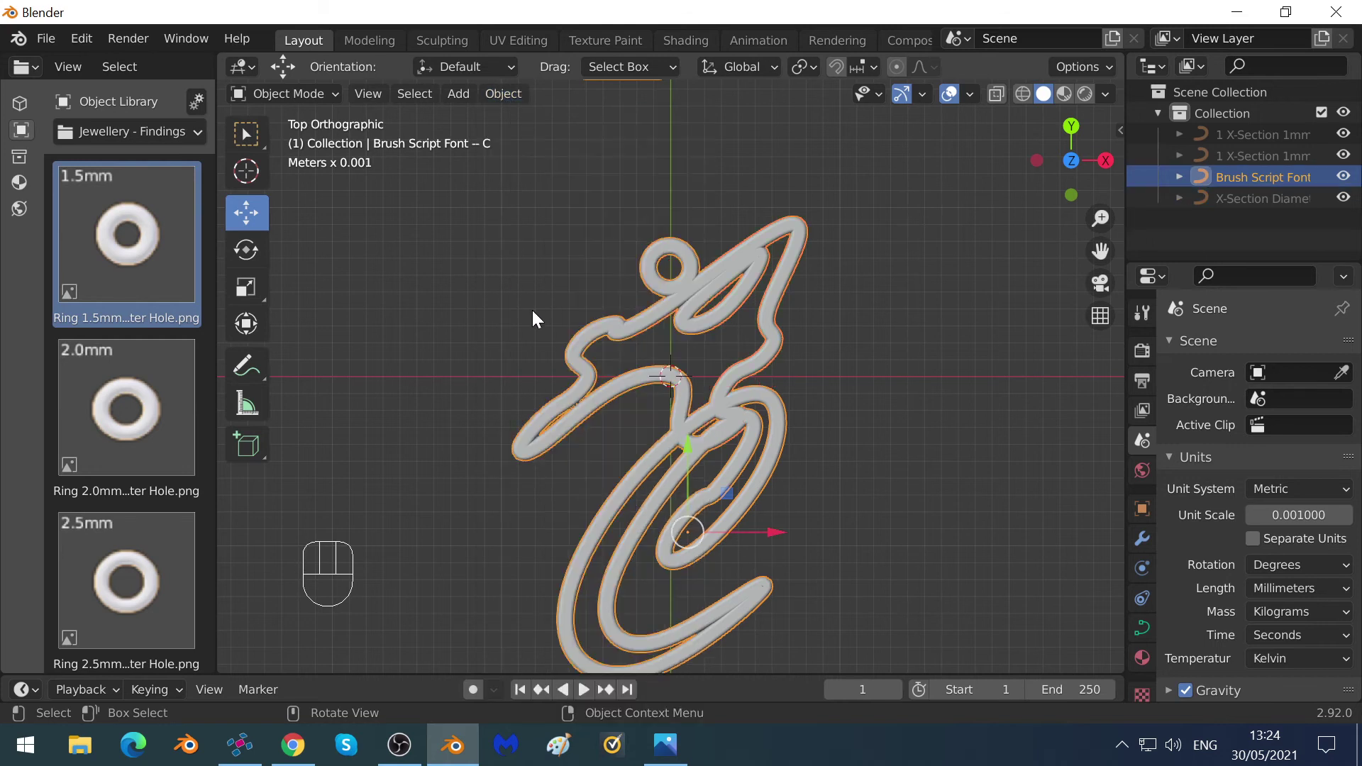
{"action": "mouse_move", "coordinate": [688, 443]}
{"action": "left_mouse_down"}
{"action": "mouse_move", "coordinate": [684, 362]}
{"action": "mouse_move", "coordinate": [682, 376]}
{"action": "left_mouse_up"}
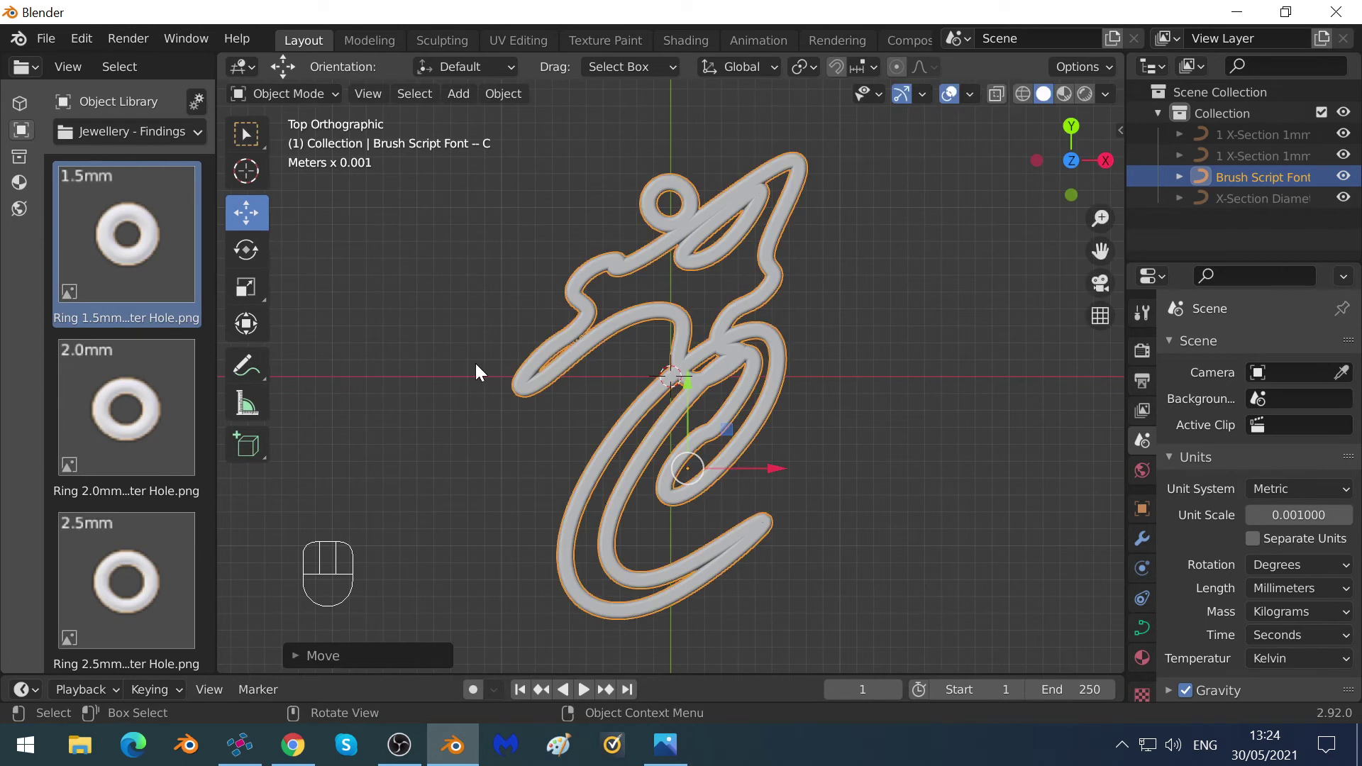
Examine the control points of the A and C curves in Edit Mode, and return to Object Mode.
{"action": "left_click", "coordinate": [287, 95]}
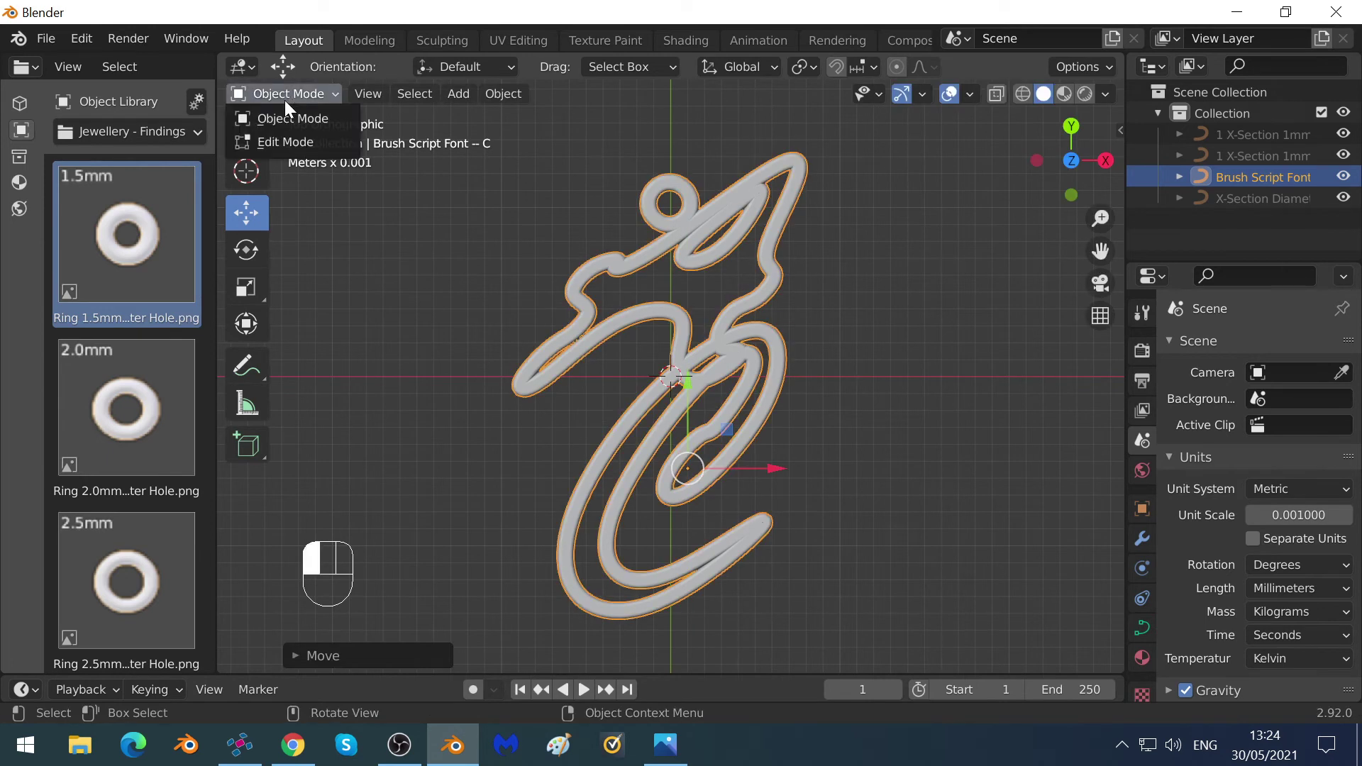
{"action": "left_click", "coordinate": [286, 143]}
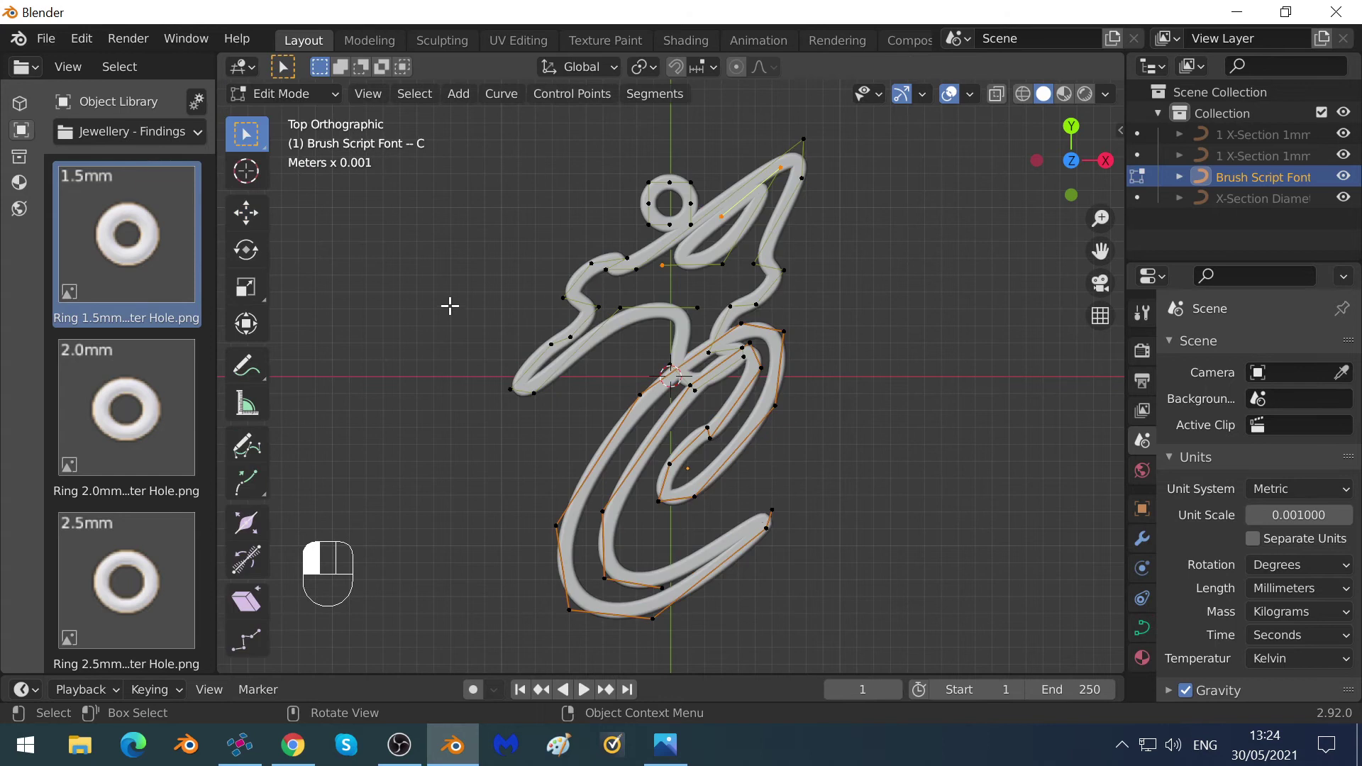
{"action": "left_click", "coordinate": [534, 340]}
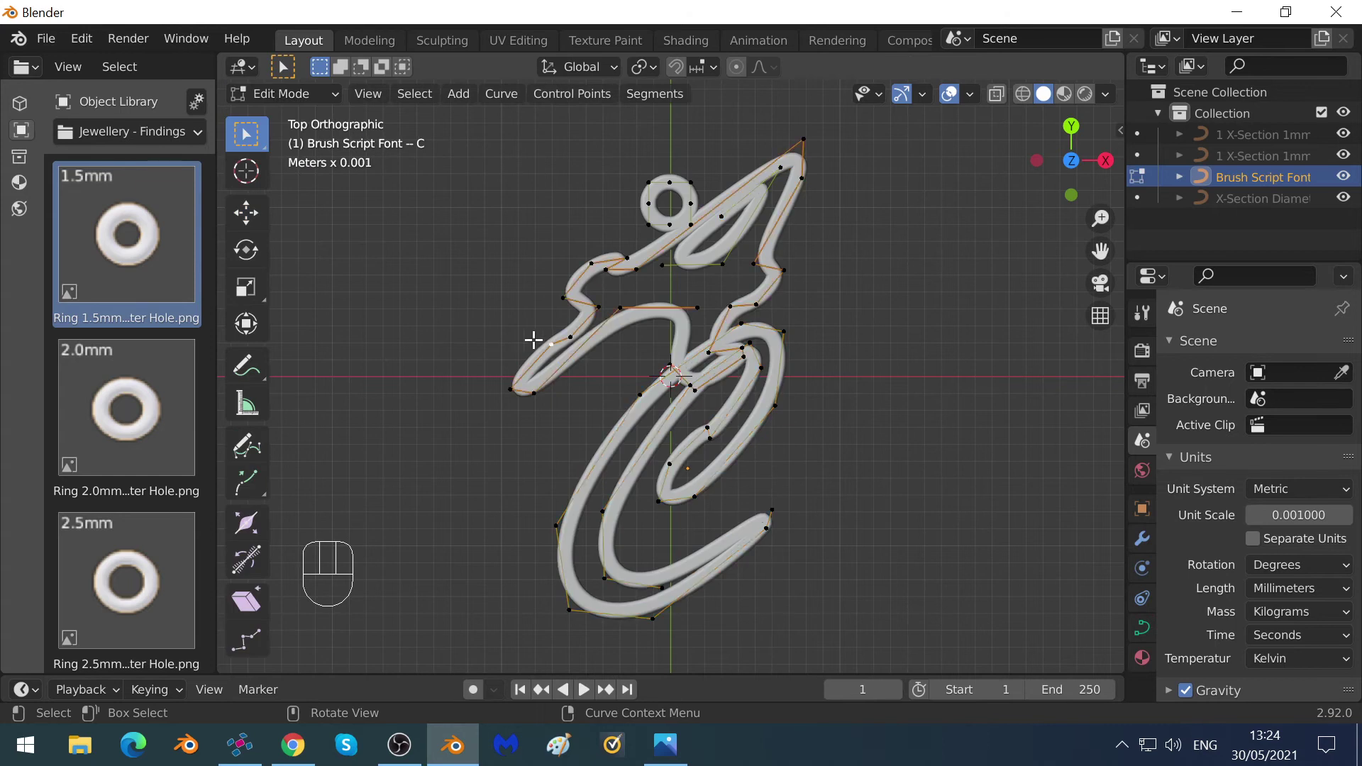
{"action": "left_click", "coordinate": [600, 503]}
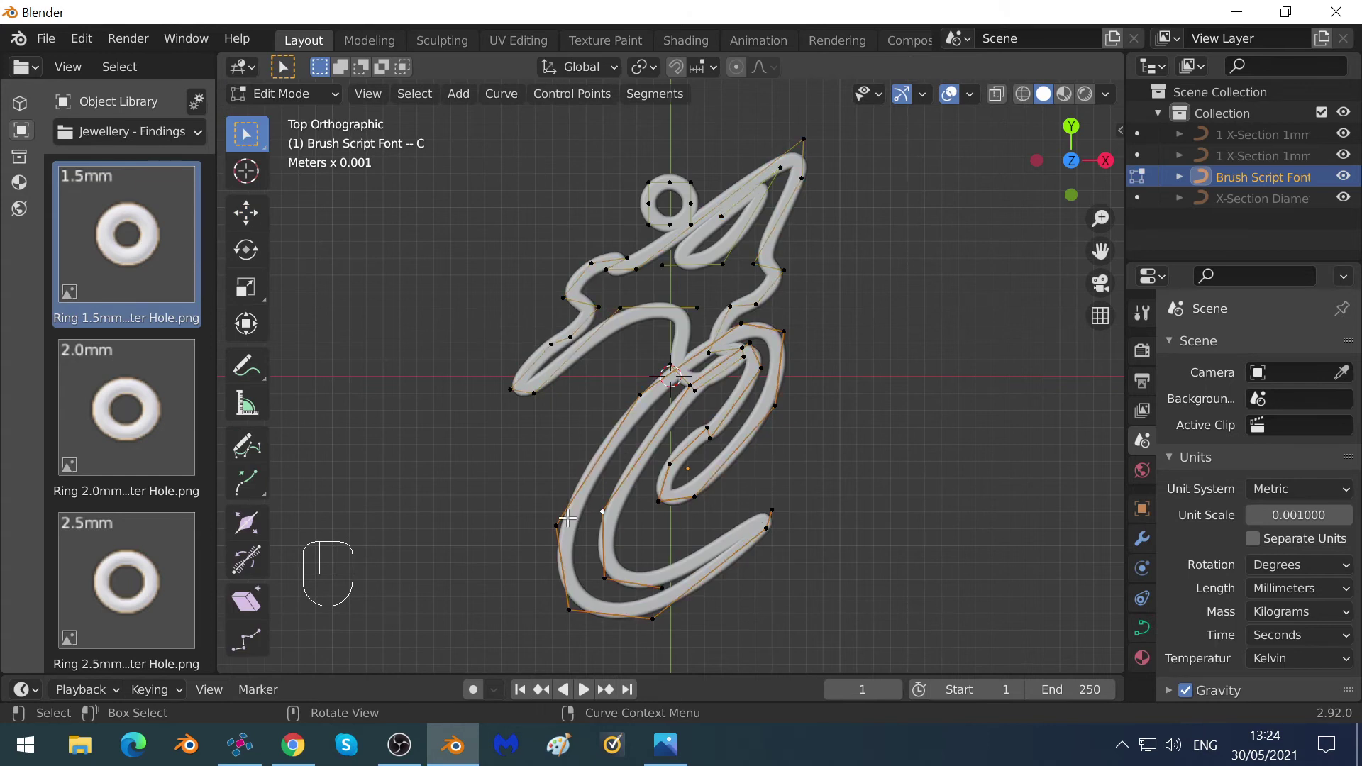
{"action": "left_click", "coordinate": [555, 520]}
{"action": "left_click", "coordinate": [307, 93]}
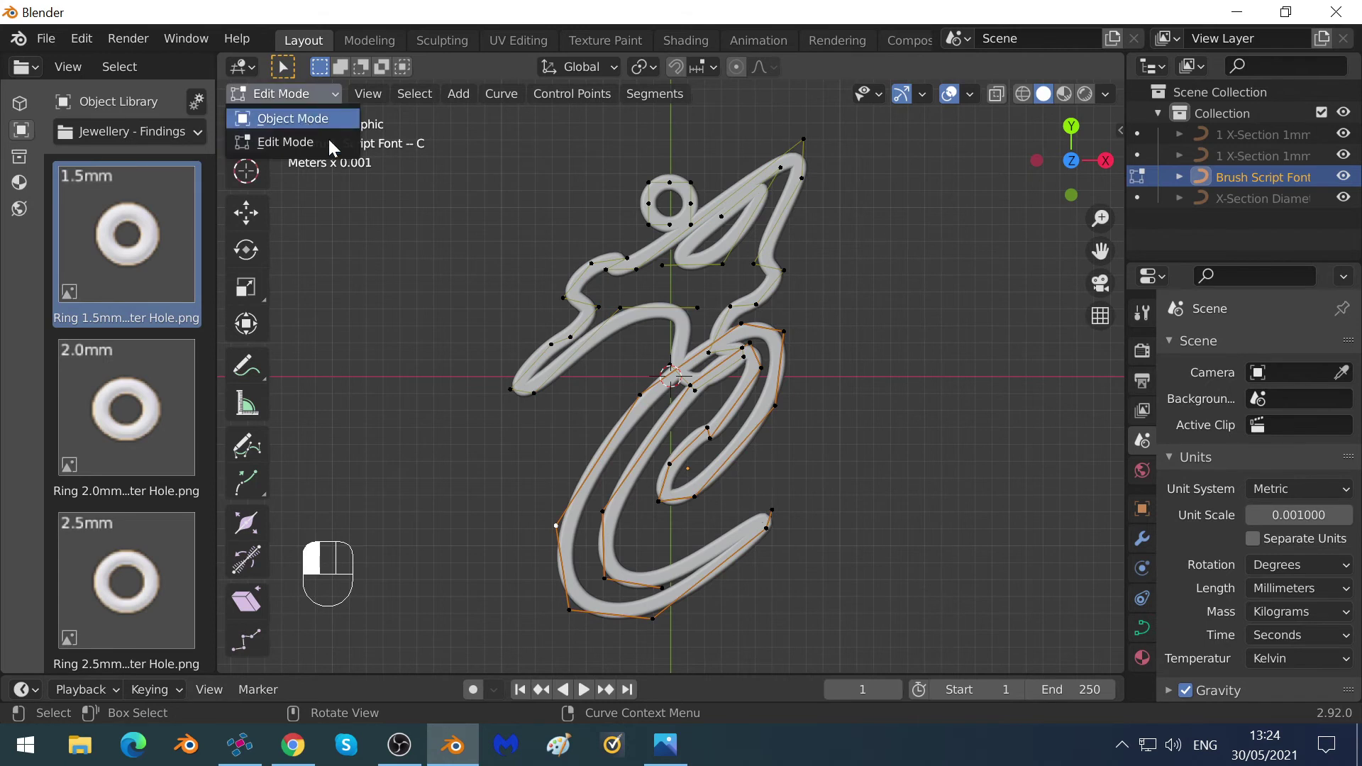
{"action": "left_click", "coordinate": [301, 116]}
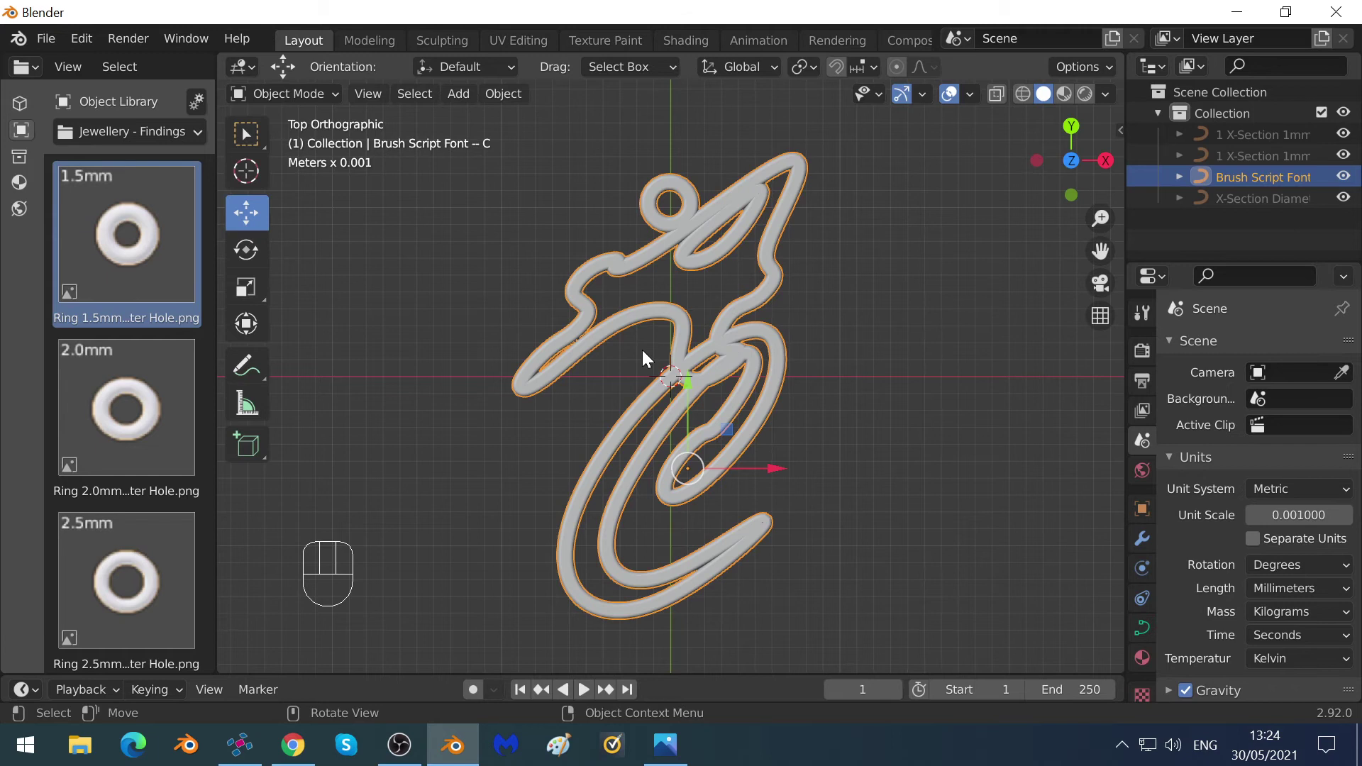
Display the joined pendant's transform values and dimensions.
{"action": "key", "text": "n"}
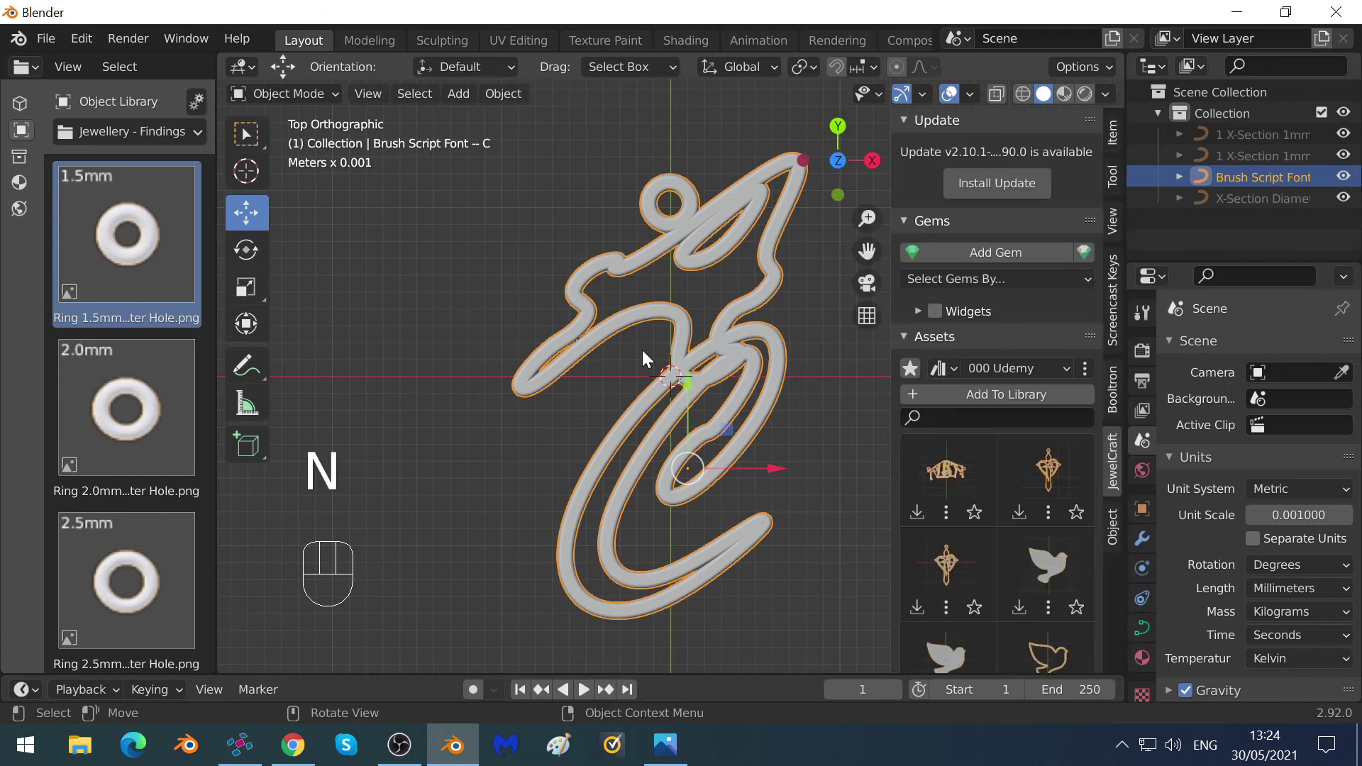
{"action": "left_click", "coordinate": [1112, 132]}
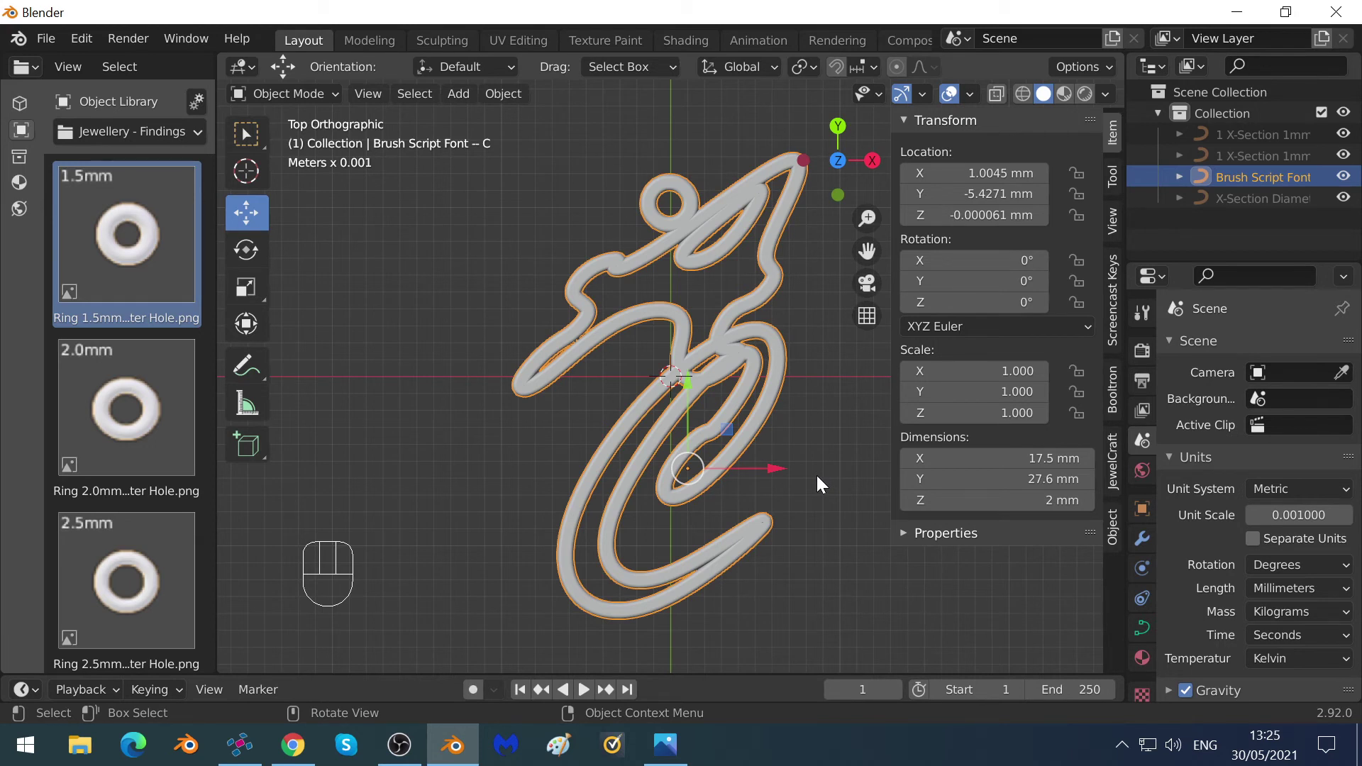
Add the rounded rectangular cross-section from the 3D Templates - X-Sections (Bevel Objects) library beside the pendant's A.
{"action": "left_click", "coordinate": [107, 135]}
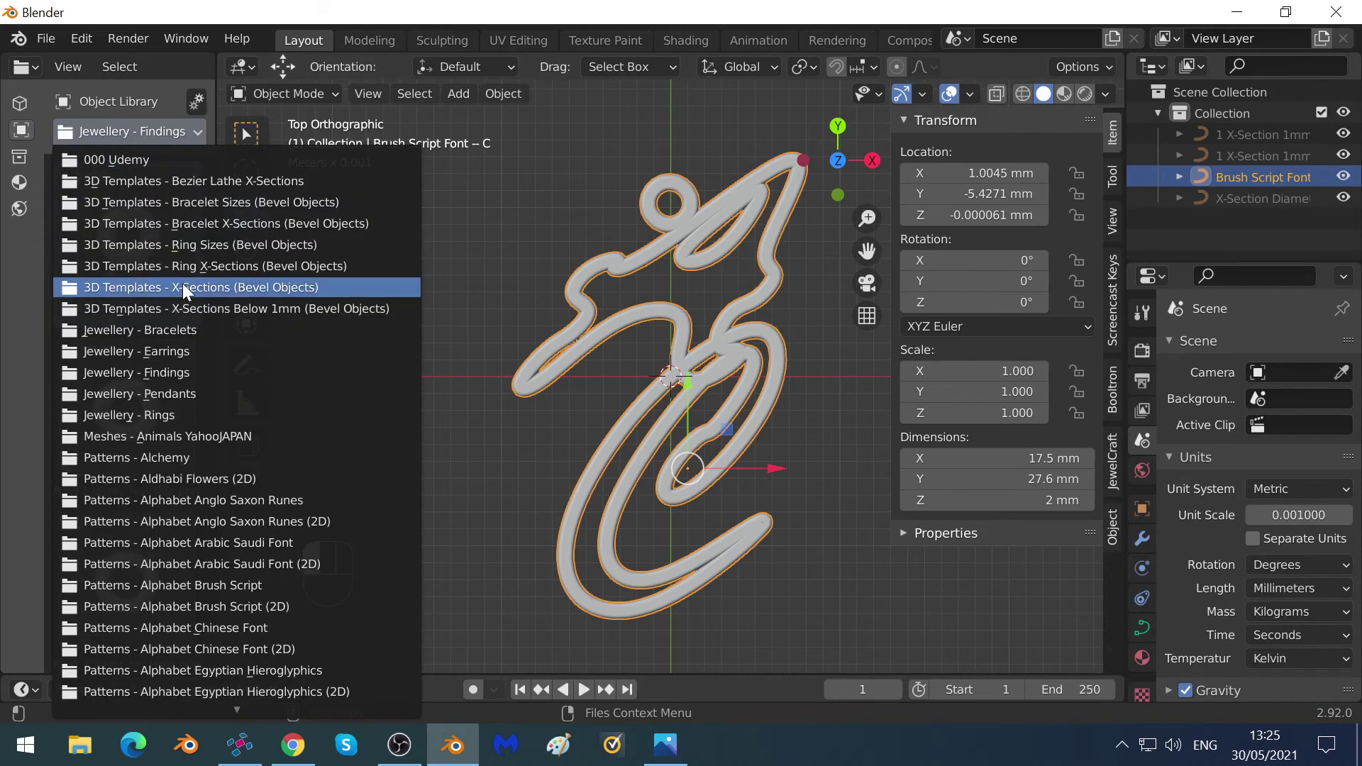
{"action": "left_click", "coordinate": [209, 287]}
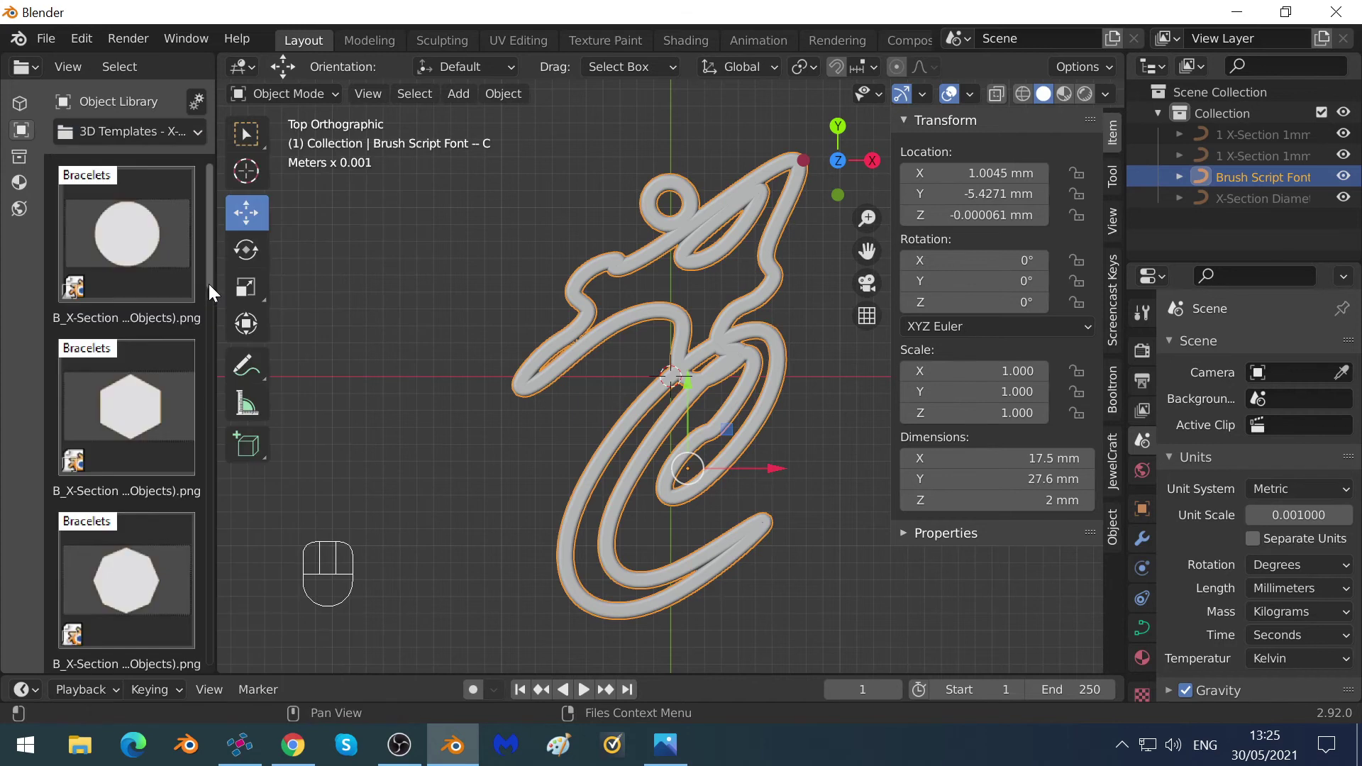
{"action": "left_click_drag", "start_coordinate": [210, 237], "coordinate": [224, 679]}
{"action": "left_click", "coordinate": [128, 395]}
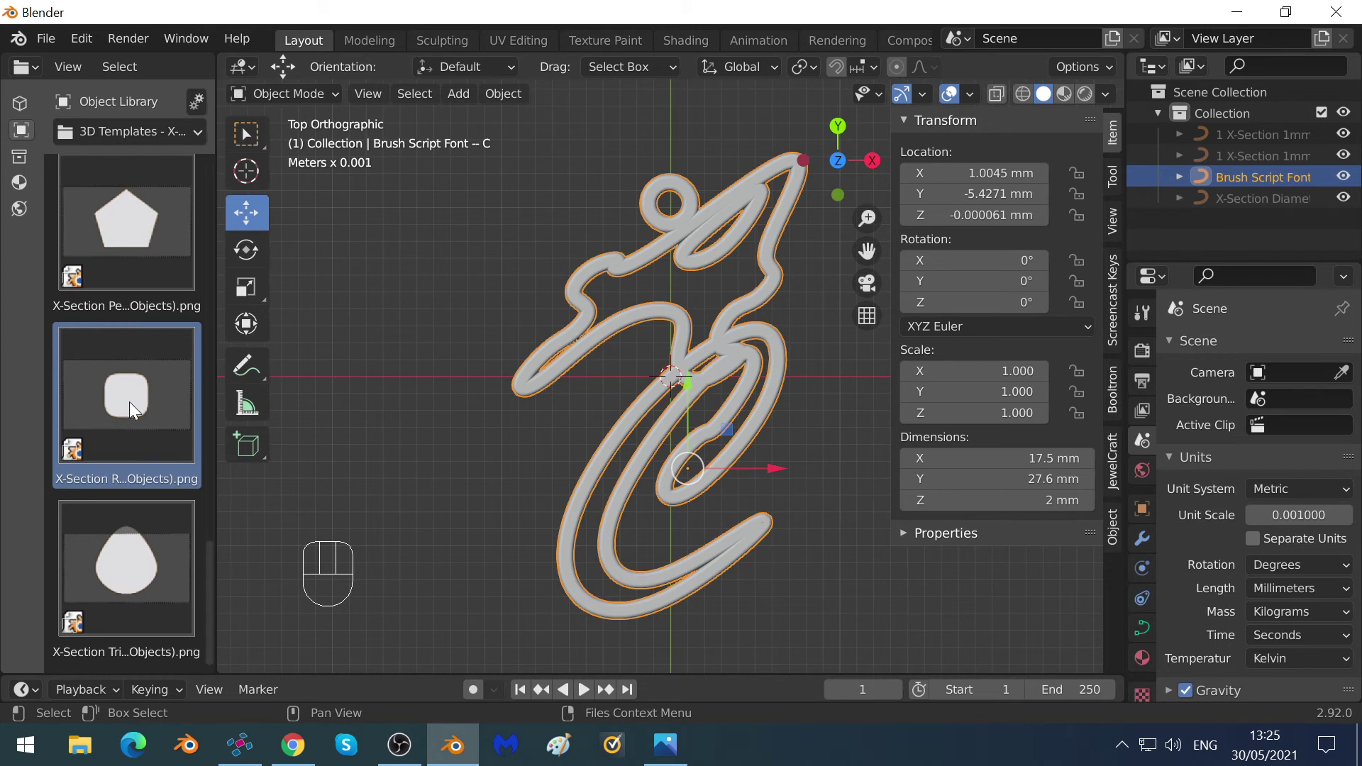
{"action": "left_click_drag", "start_coordinate": [129, 401], "coordinate": [407, 318]}
{"action": "key", "text": "p"}
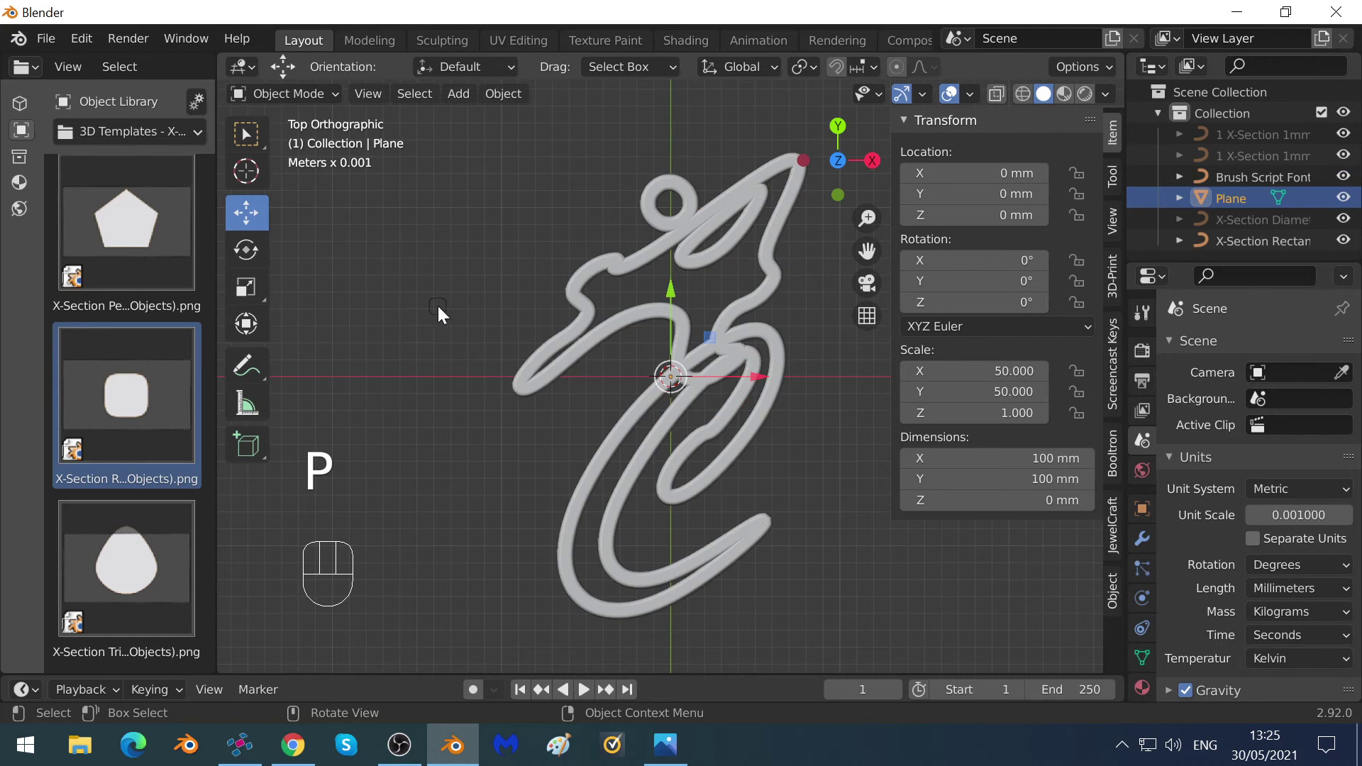
{"action": "left_click", "coordinate": [438, 308]}
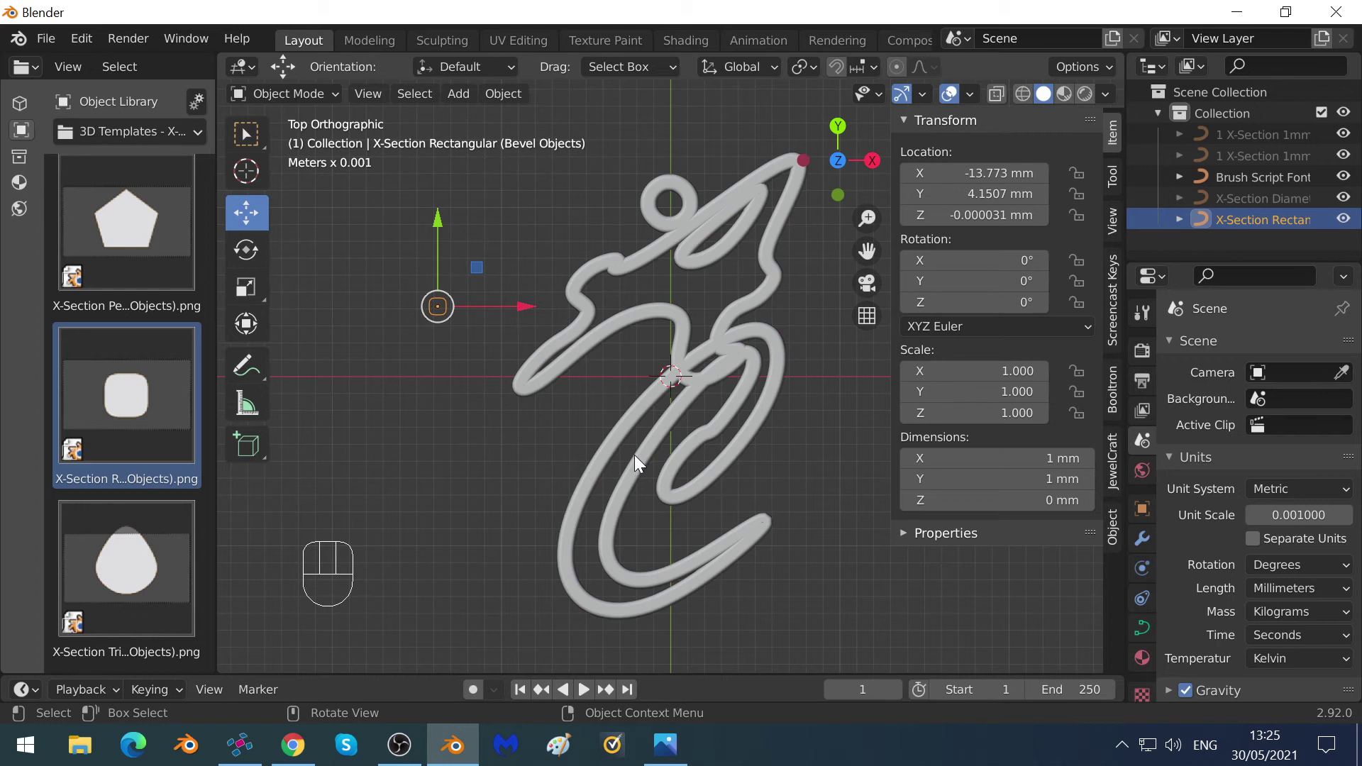
Set the joined pendant curve's bevel object to X-Section Rectangular (Bevel Objects).
{"action": "left_click", "coordinate": [599, 468]}
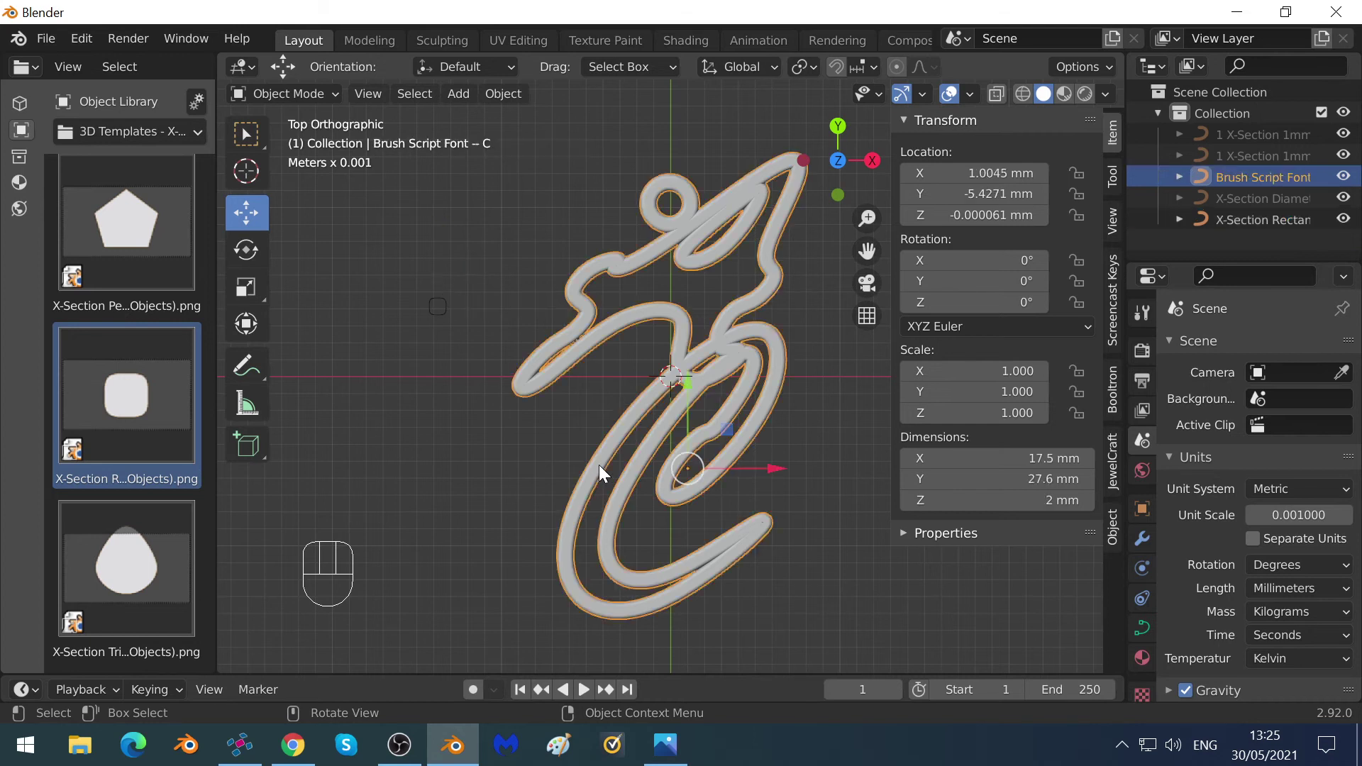
{"action": "left_click", "coordinate": [444, 314]}
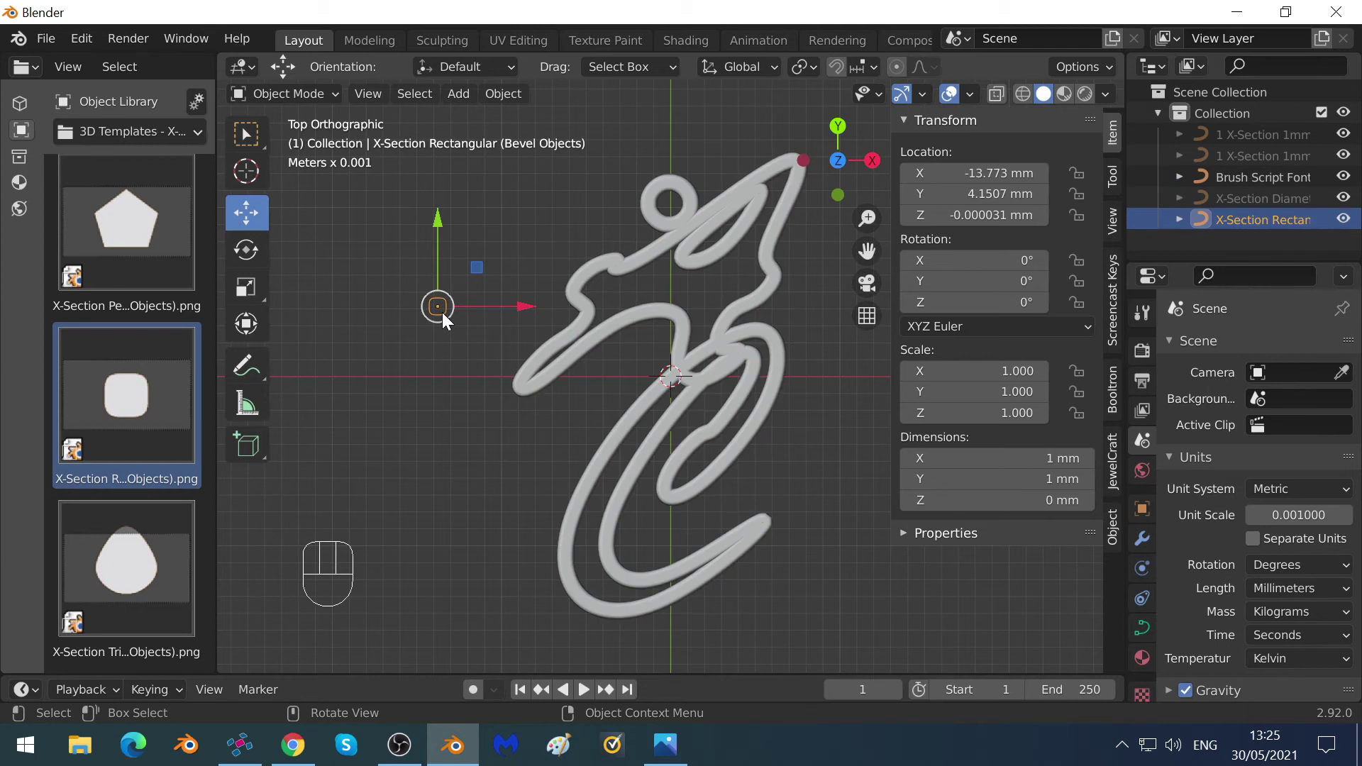
{"action": "left_click", "coordinate": [543, 379]}
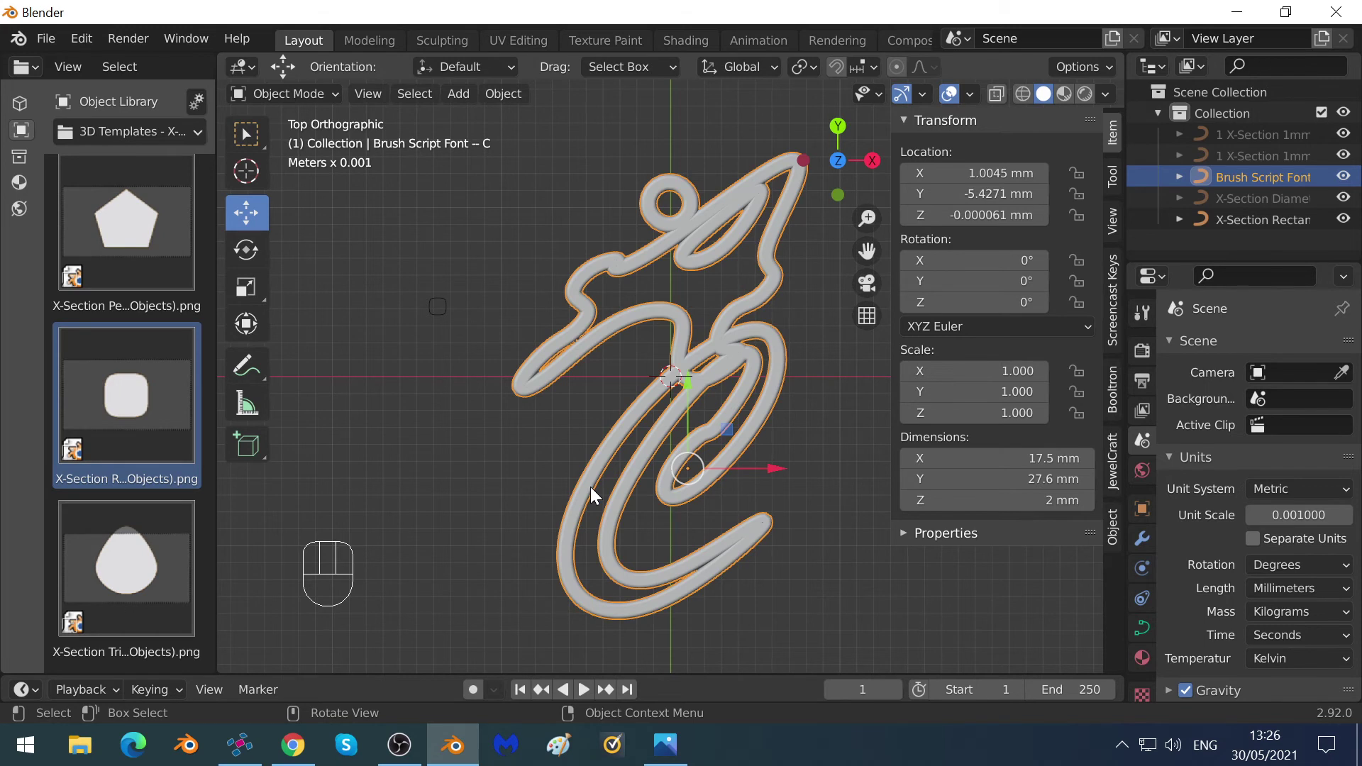
{"action": "left_click", "coordinate": [1140, 631]}
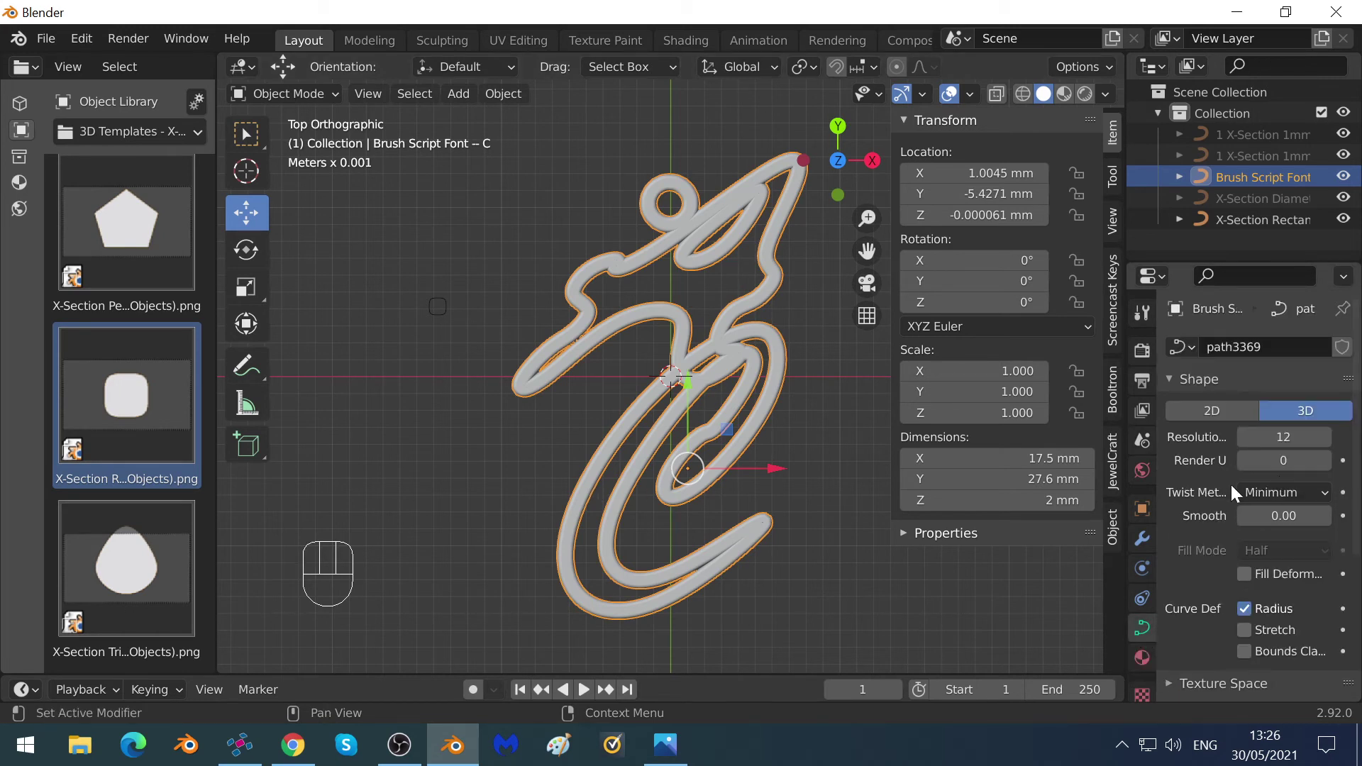
{"action": "scroll", "coordinate": [1199, 486], "scroll_direction": "down", "scroll_amount": 8}
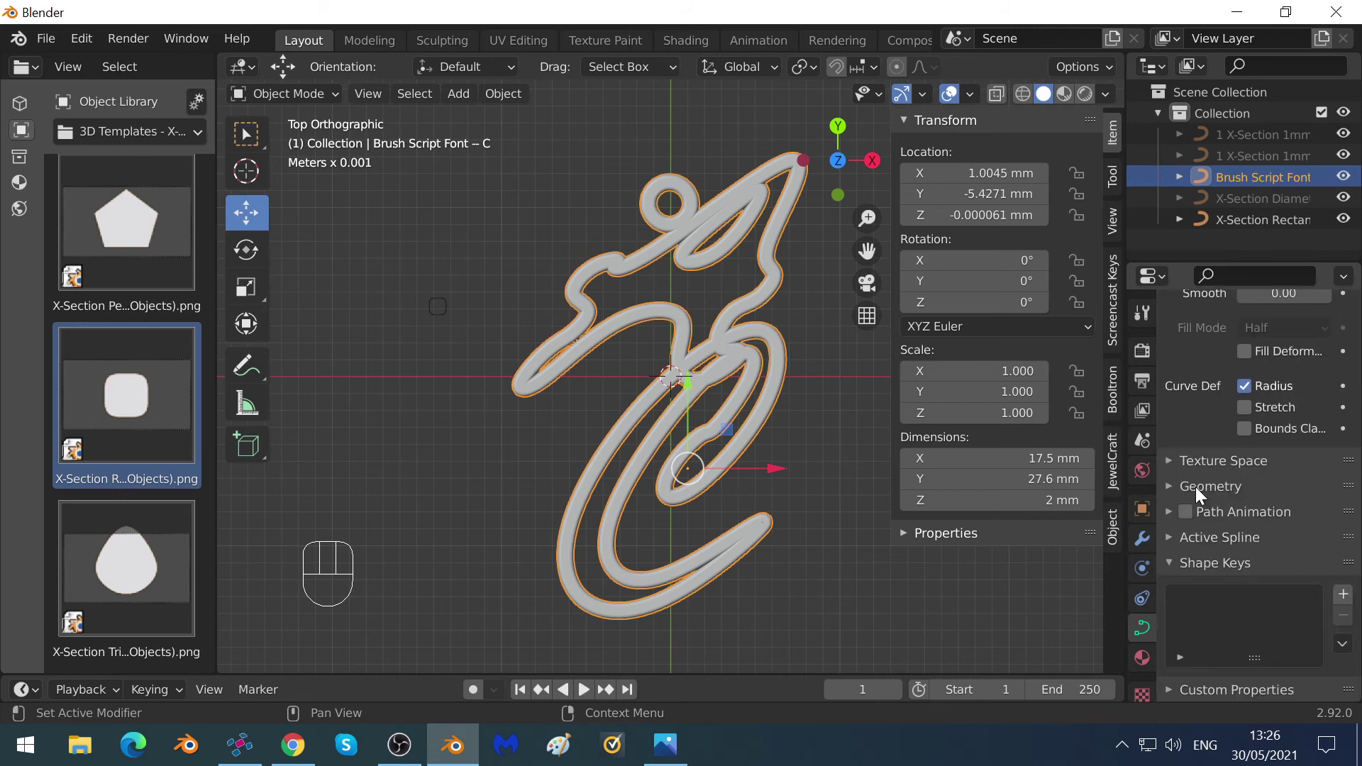
{"action": "left_click", "coordinate": [1175, 486]}
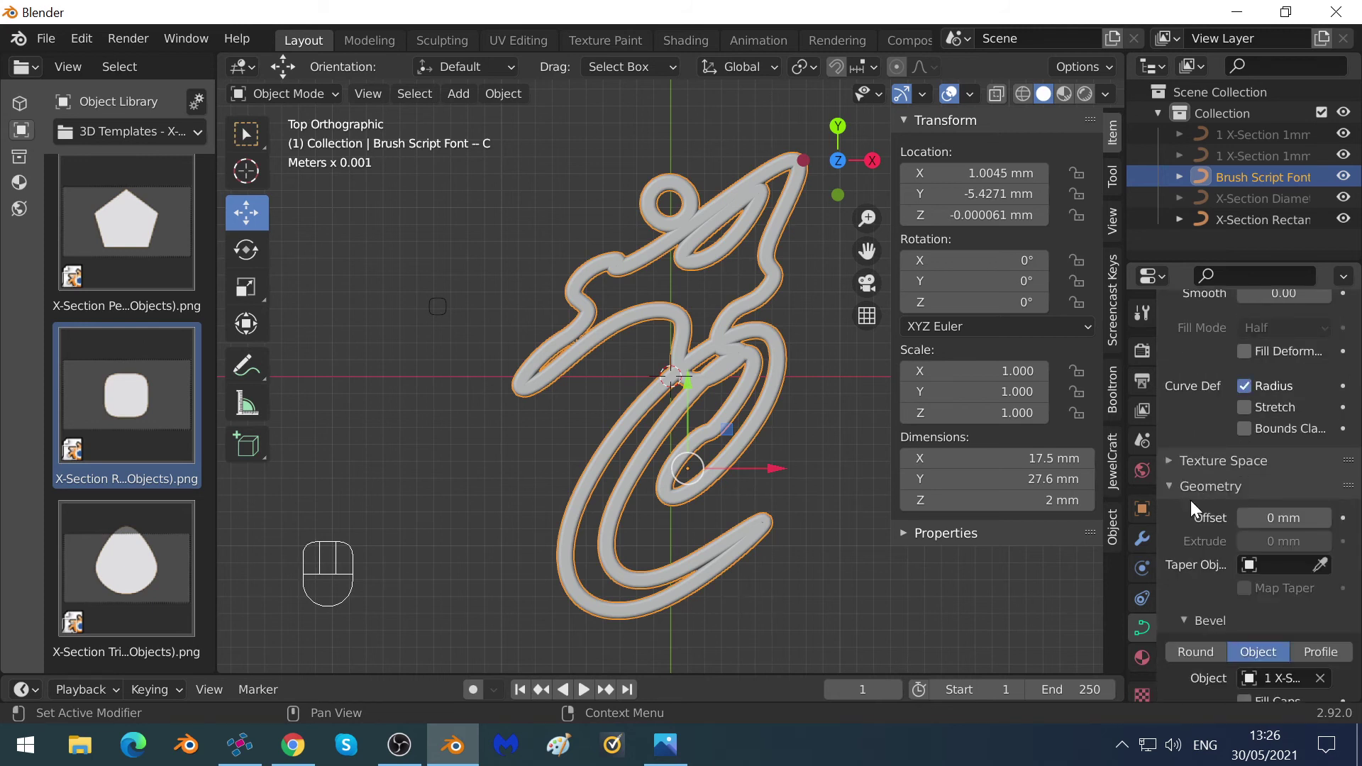
{"action": "scroll", "coordinate": [1192, 500], "scroll_direction": "down", "scroll_amount": 6}
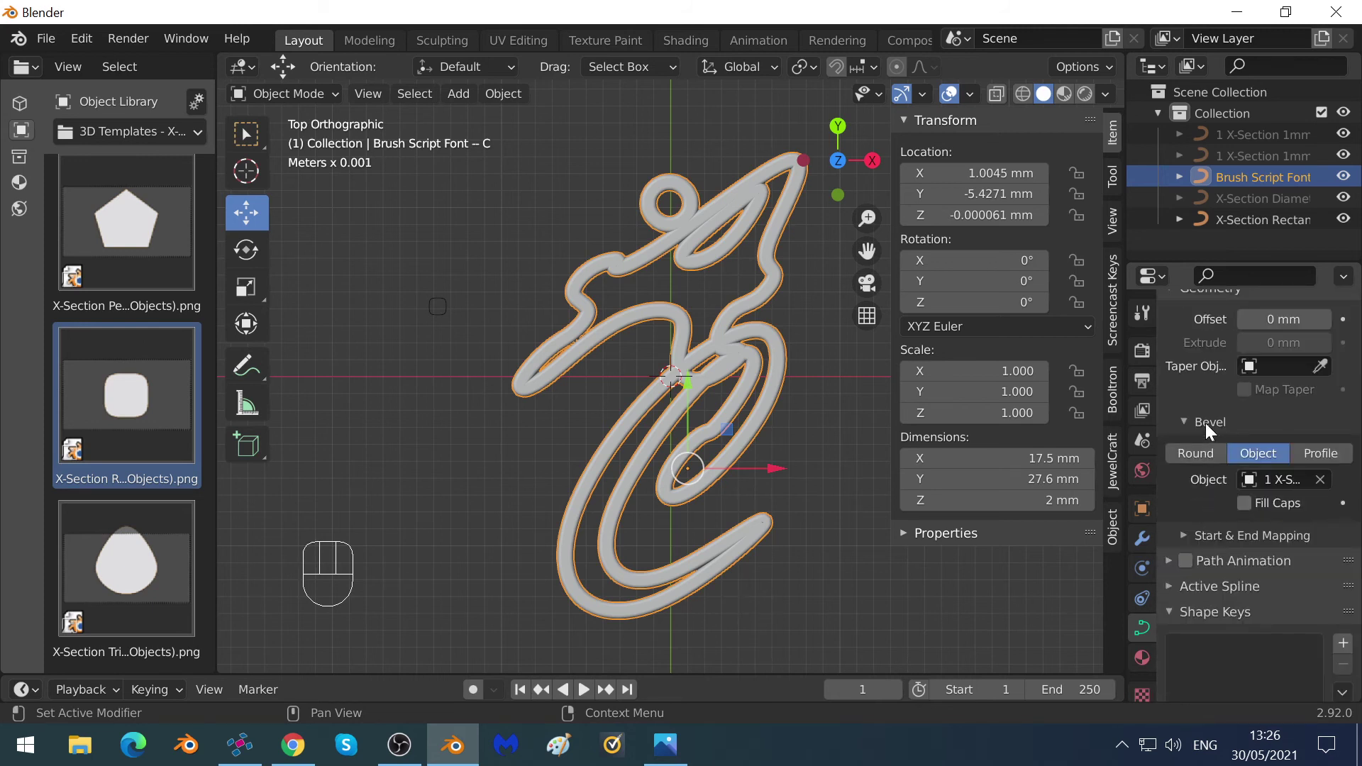
{"action": "left_click", "coordinate": [1284, 480]}
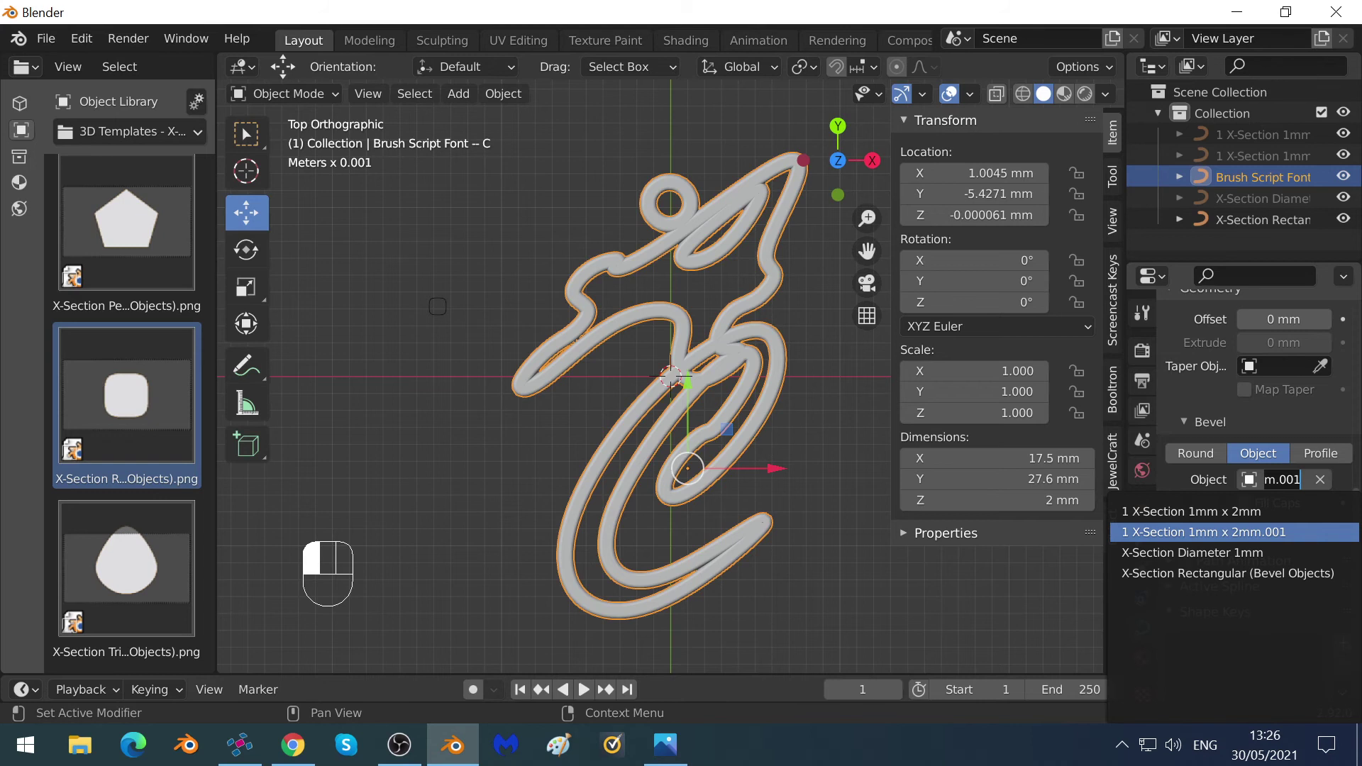
{"action": "key", "text": "Down"}
{"action": "key", "text": "Down"}
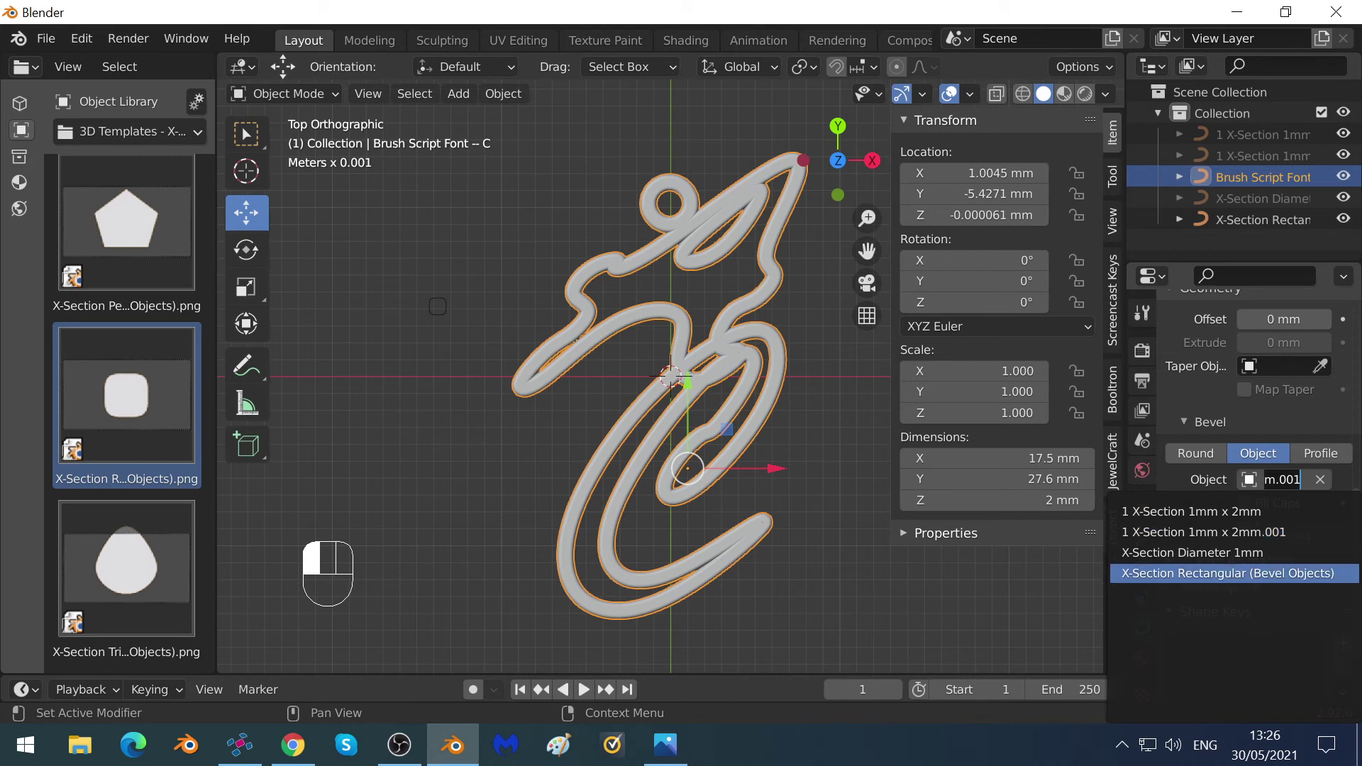
{"action": "key", "text": "Return"}
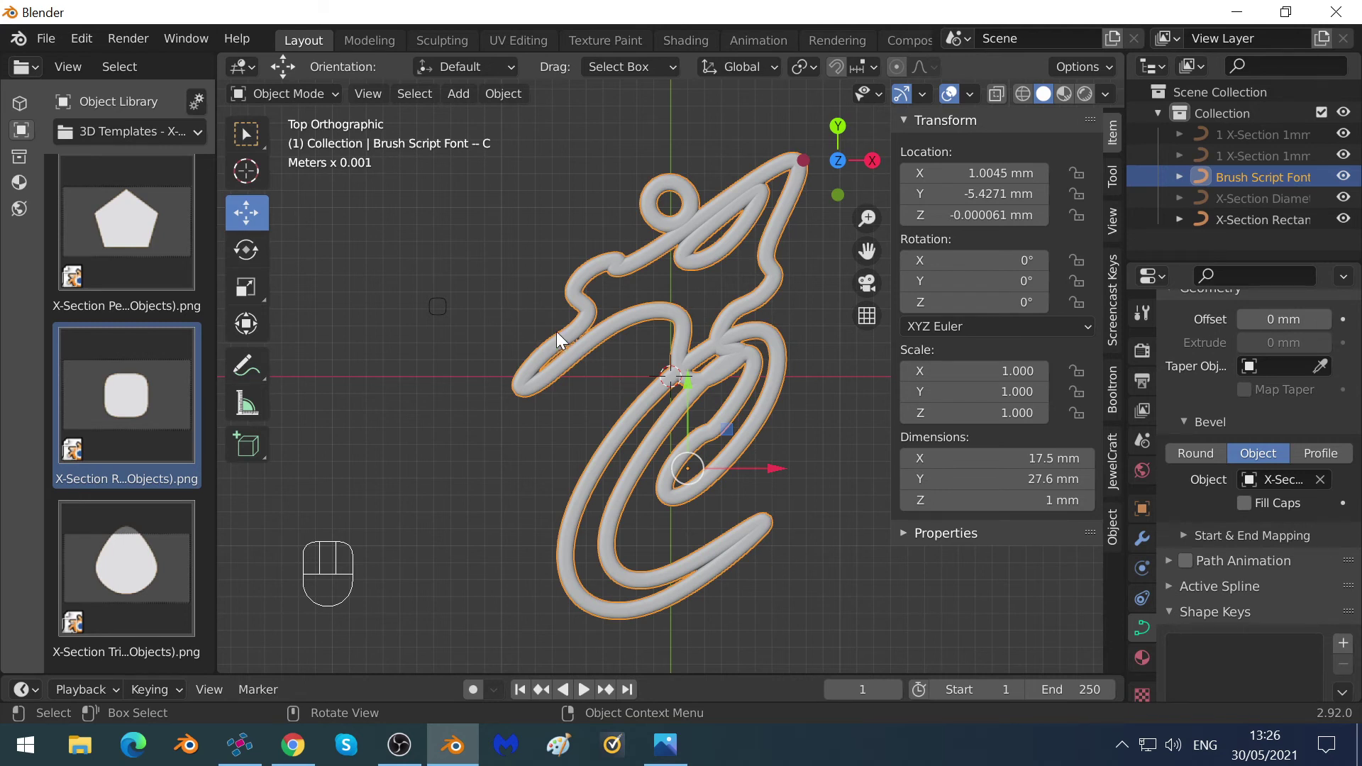
Export the model as a Wavefront OBJ to the Desktop, overwriting Earring.obj.
{"action": "left_click", "coordinate": [55, 37]}
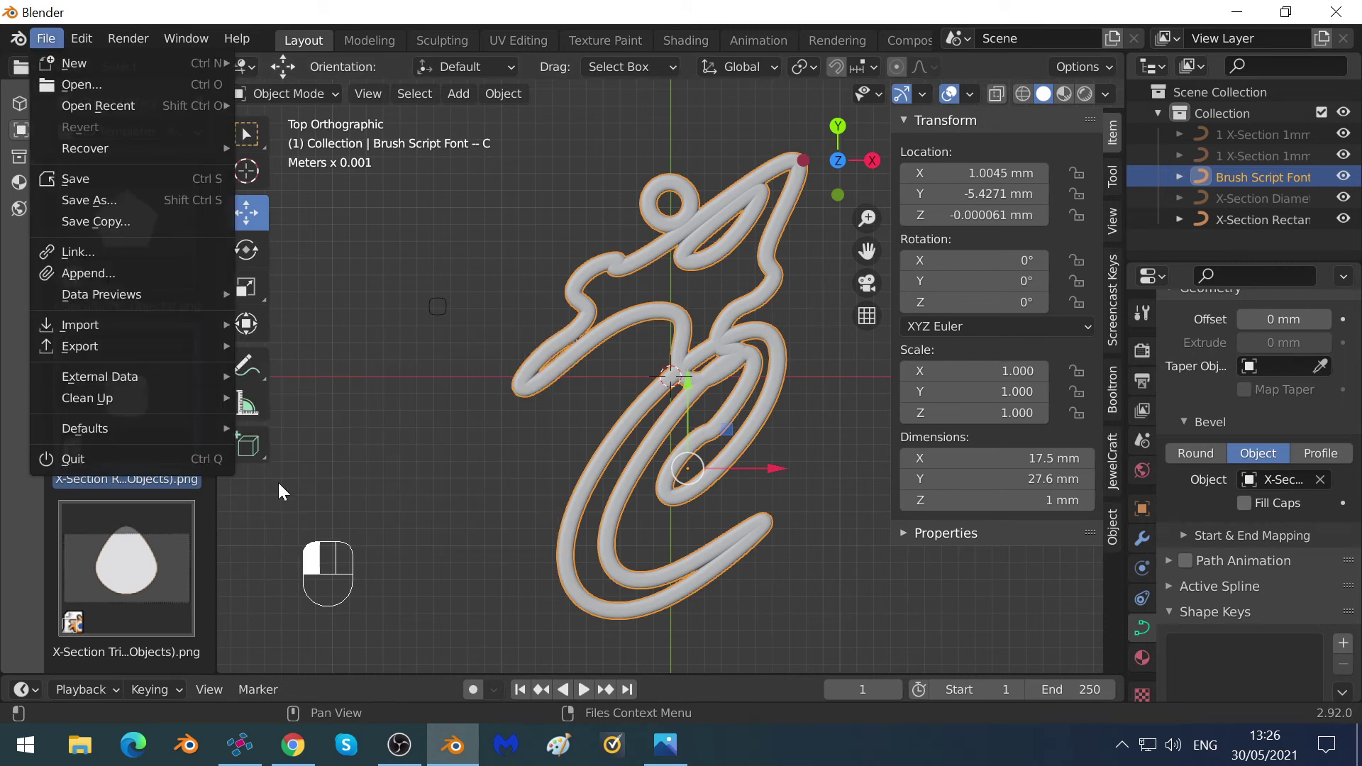
{"action": "mouse_move", "coordinate": [129, 349]}
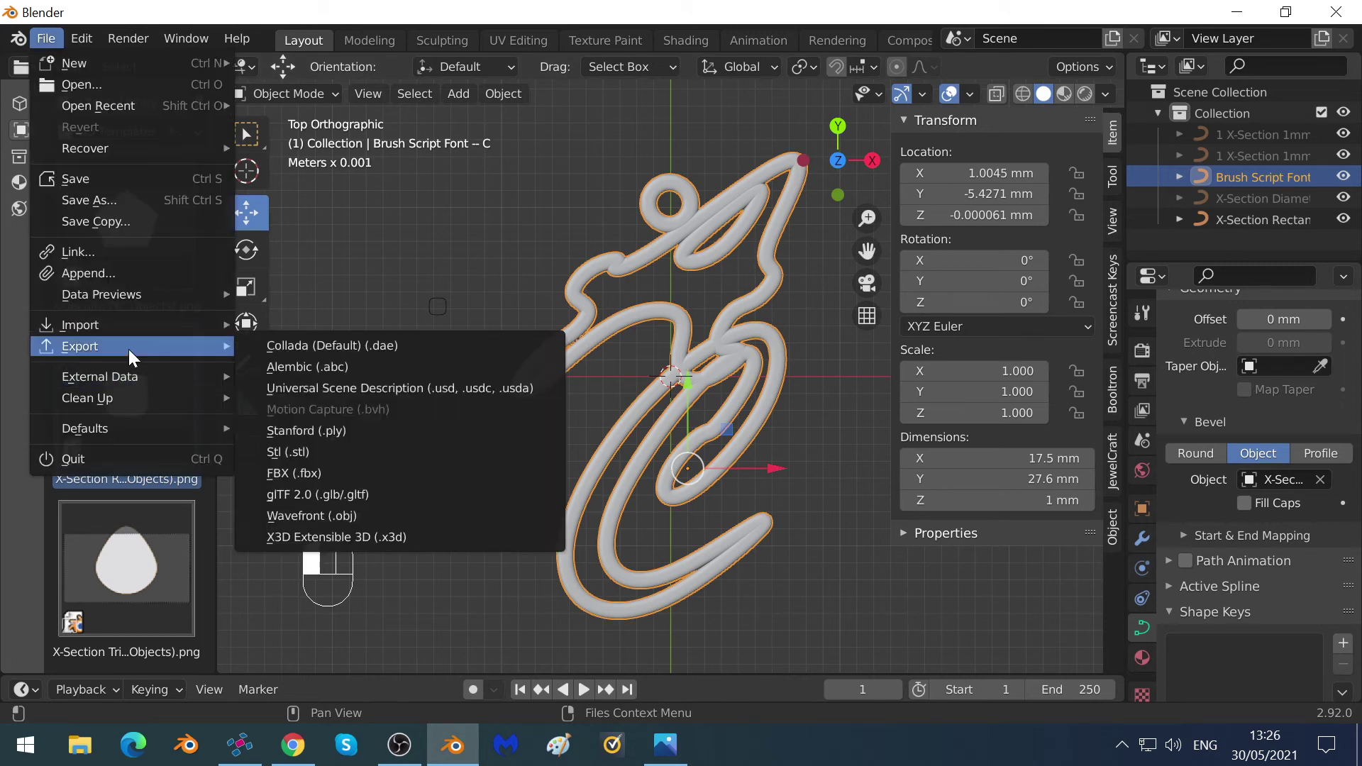
{"action": "left_click", "coordinate": [352, 517]}
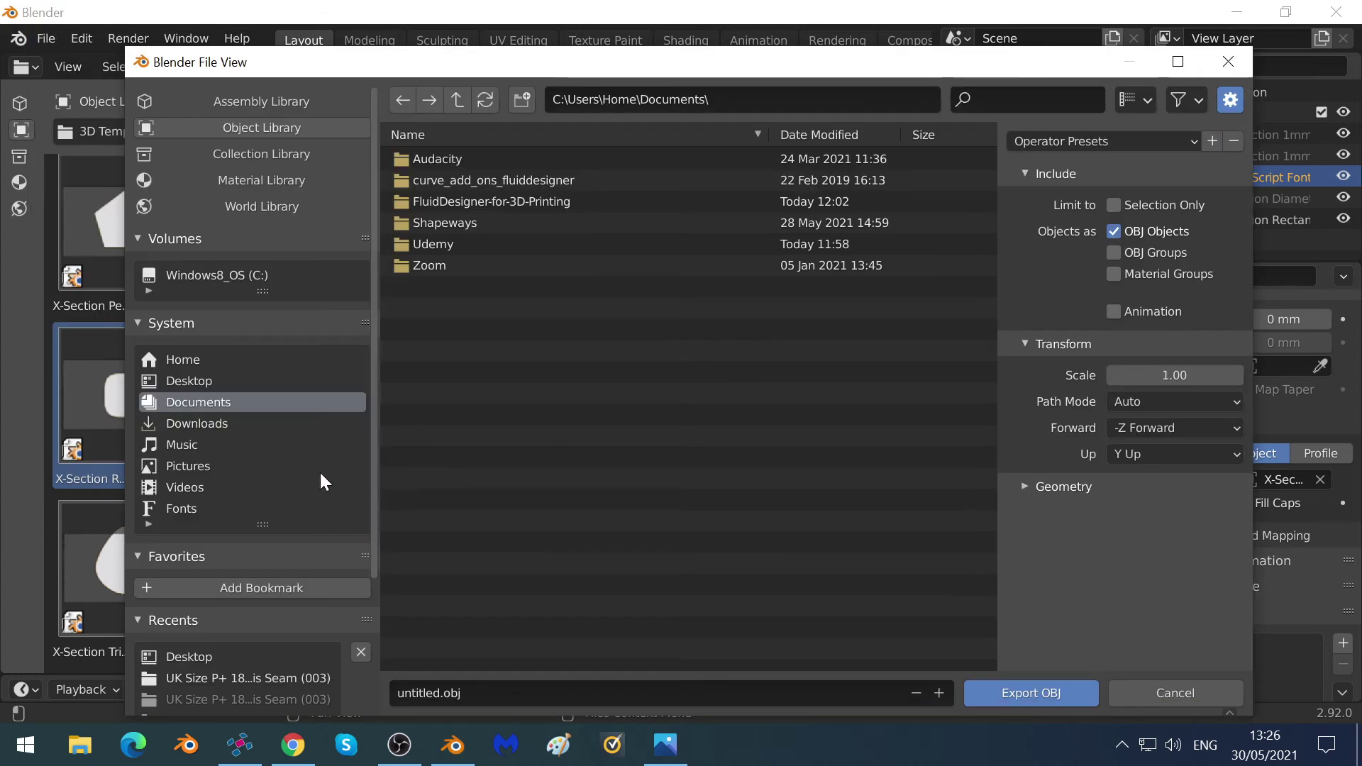
{"action": "left_click", "coordinate": [183, 381]}
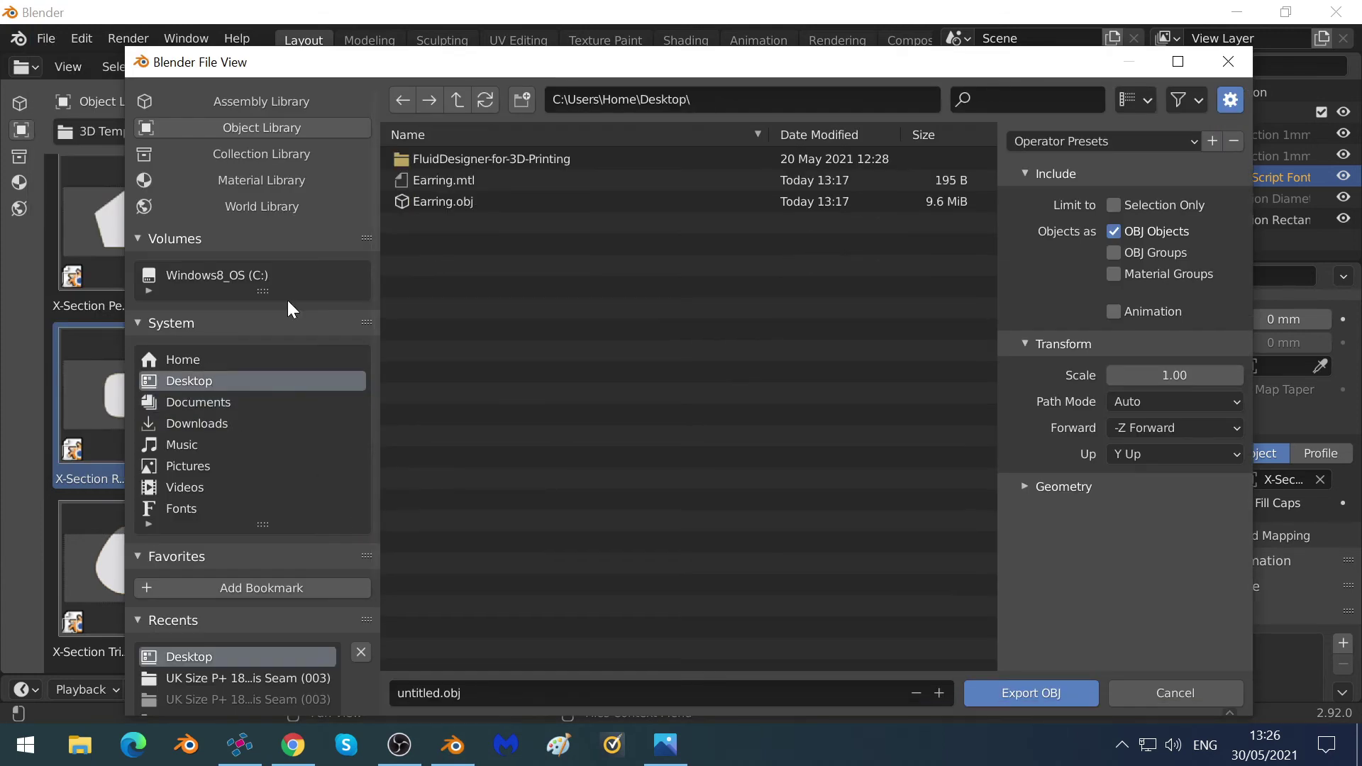
{"action": "left_click", "coordinate": [420, 203]}
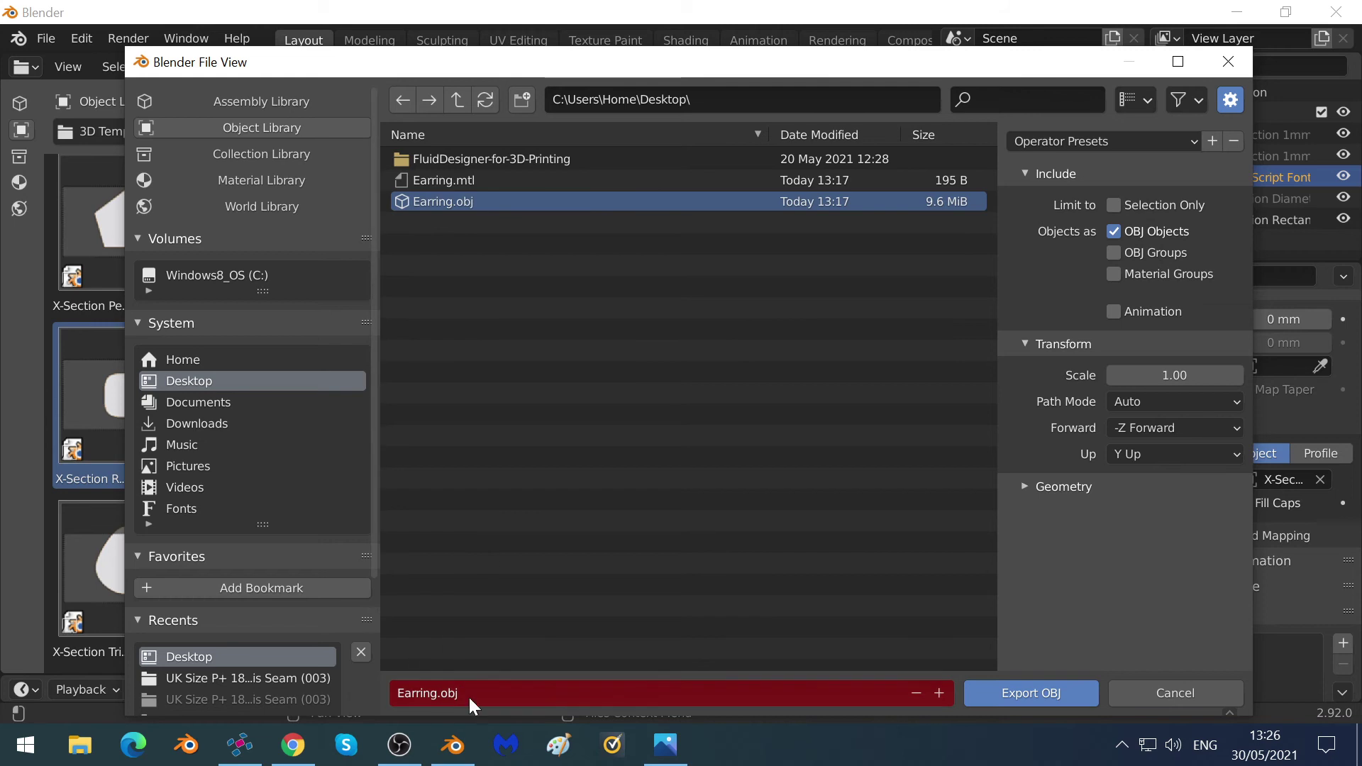
{"action": "left_click", "coordinate": [1018, 690]}
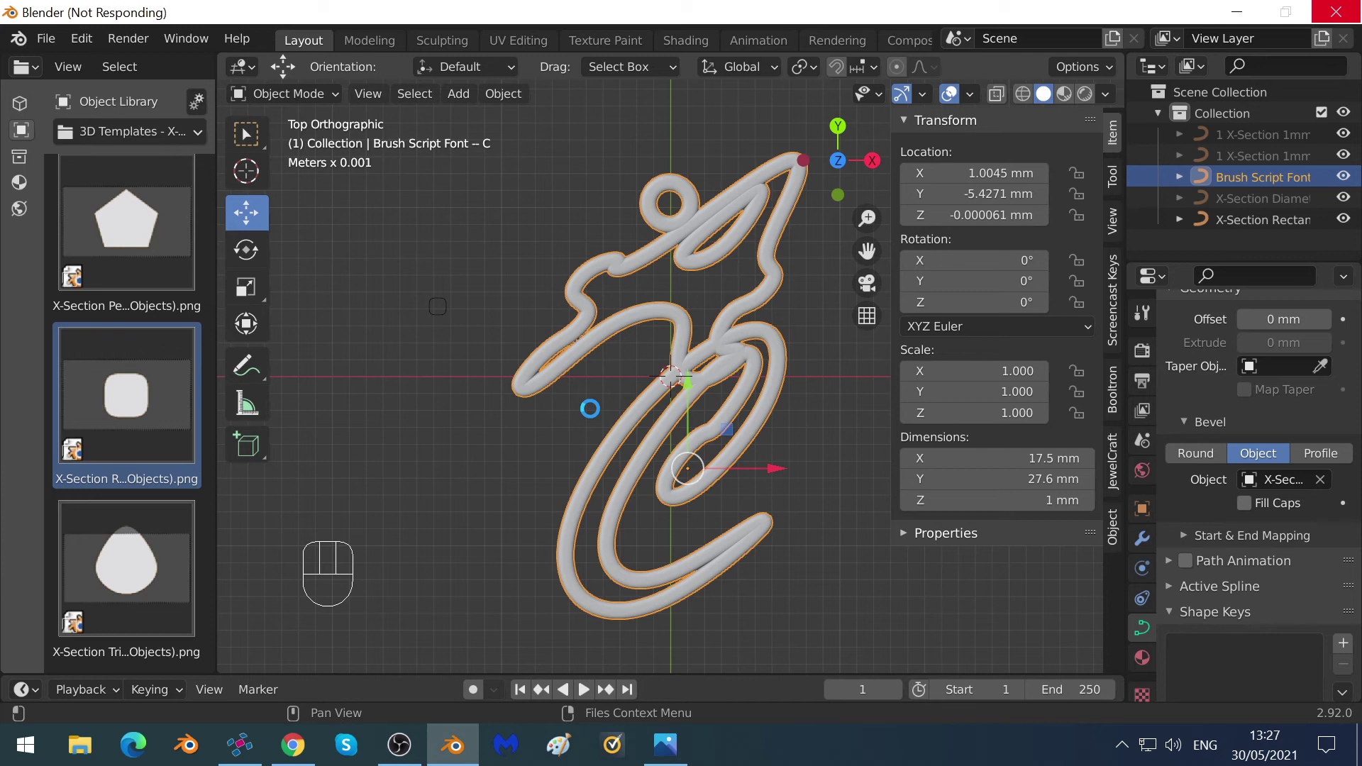
Examine the pendant curve's control points in Edit Mode, and return to Object Mode.
{"action": "left_click", "coordinate": [309, 92]}
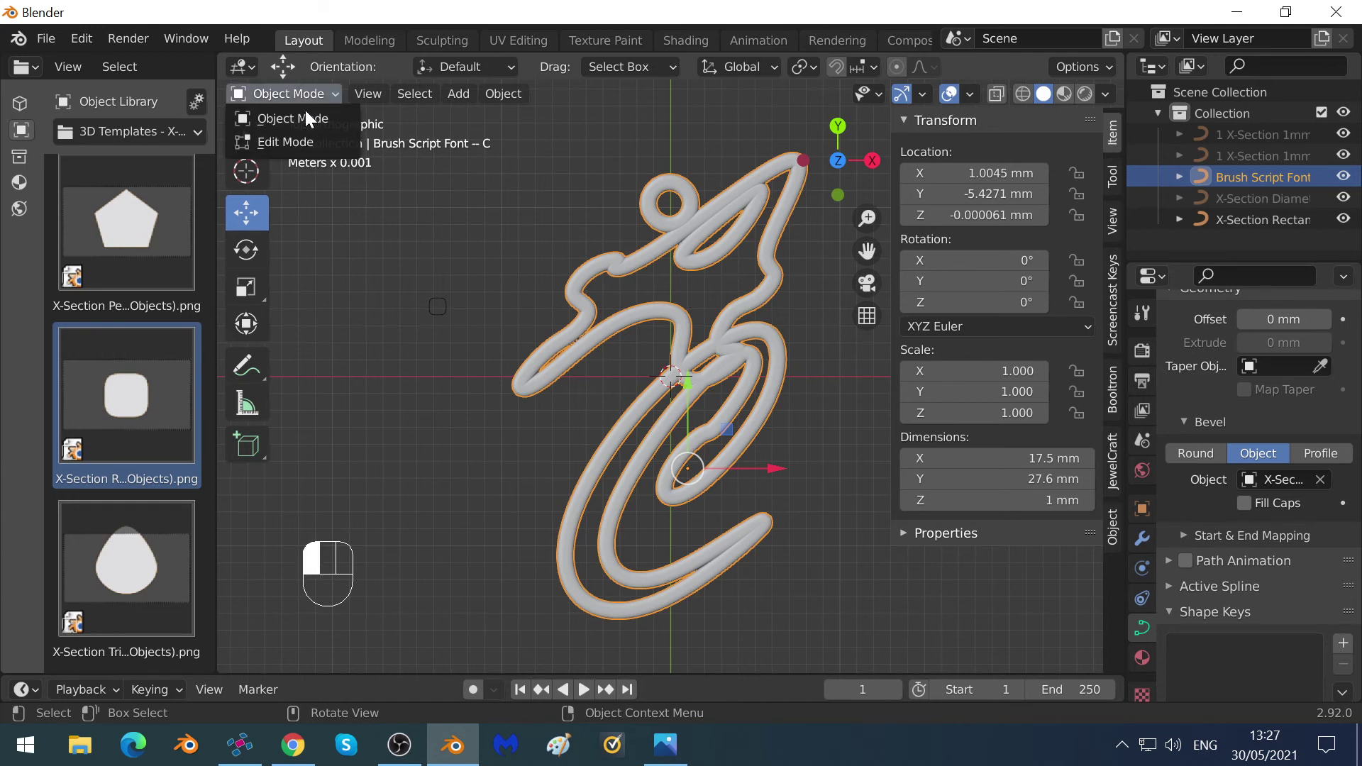
{"action": "left_click", "coordinate": [302, 140]}
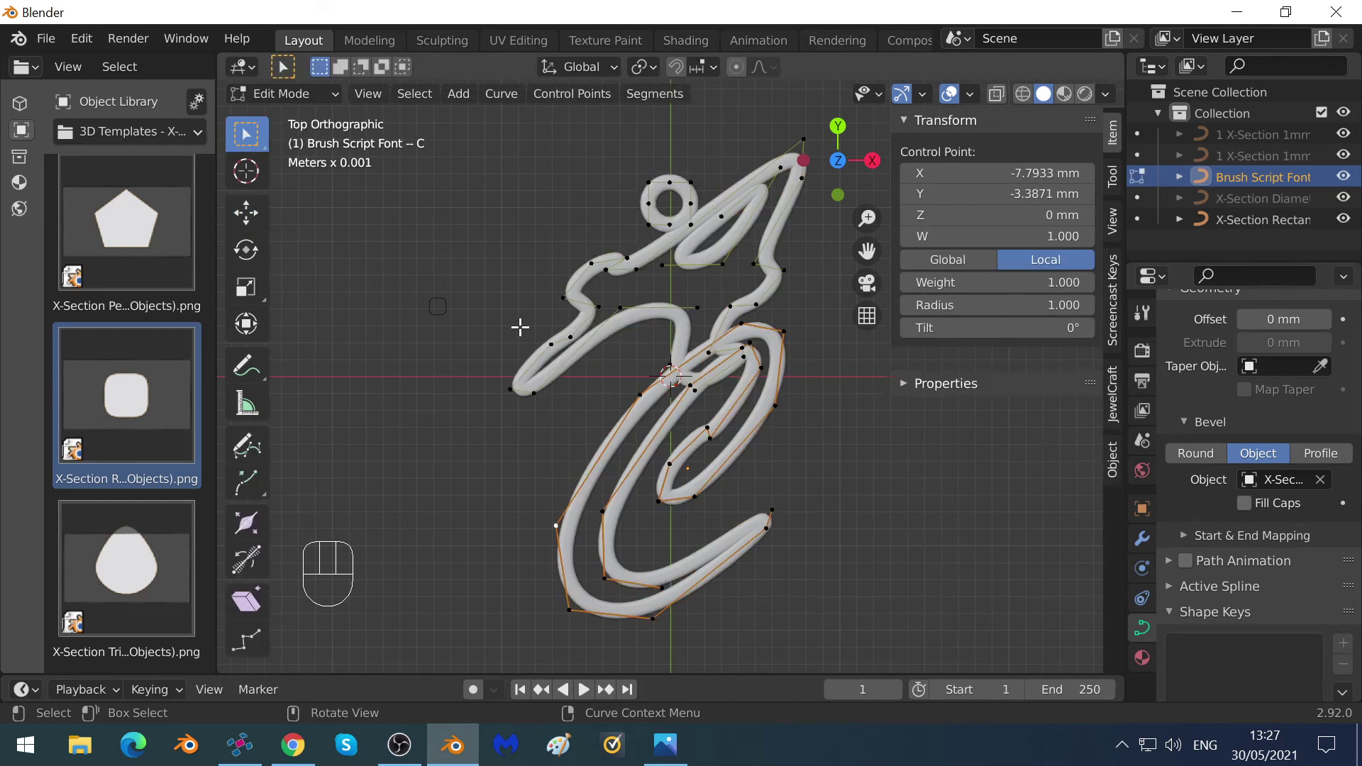
{"action": "left_click", "coordinate": [499, 380]}
{"action": "left_click", "coordinate": [639, 390]}
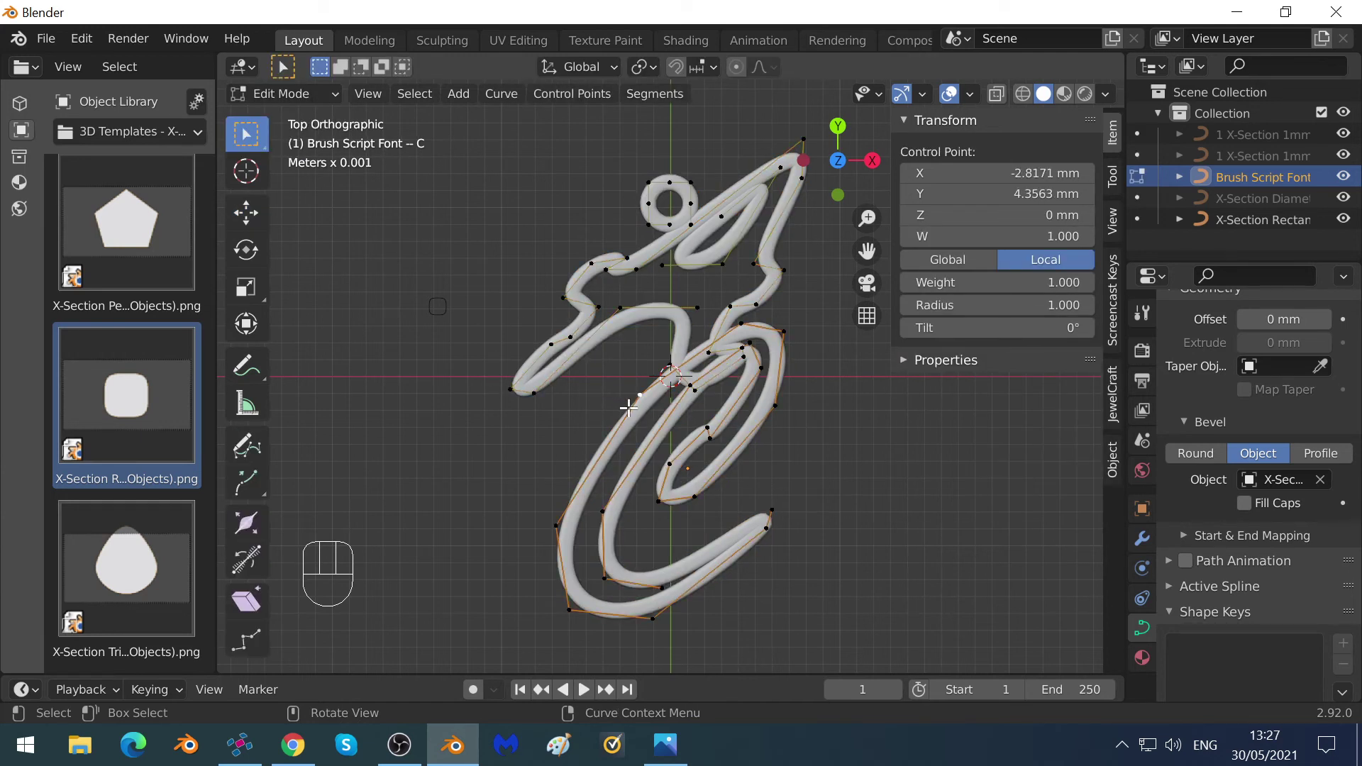
{"action": "left_click", "coordinate": [309, 98]}
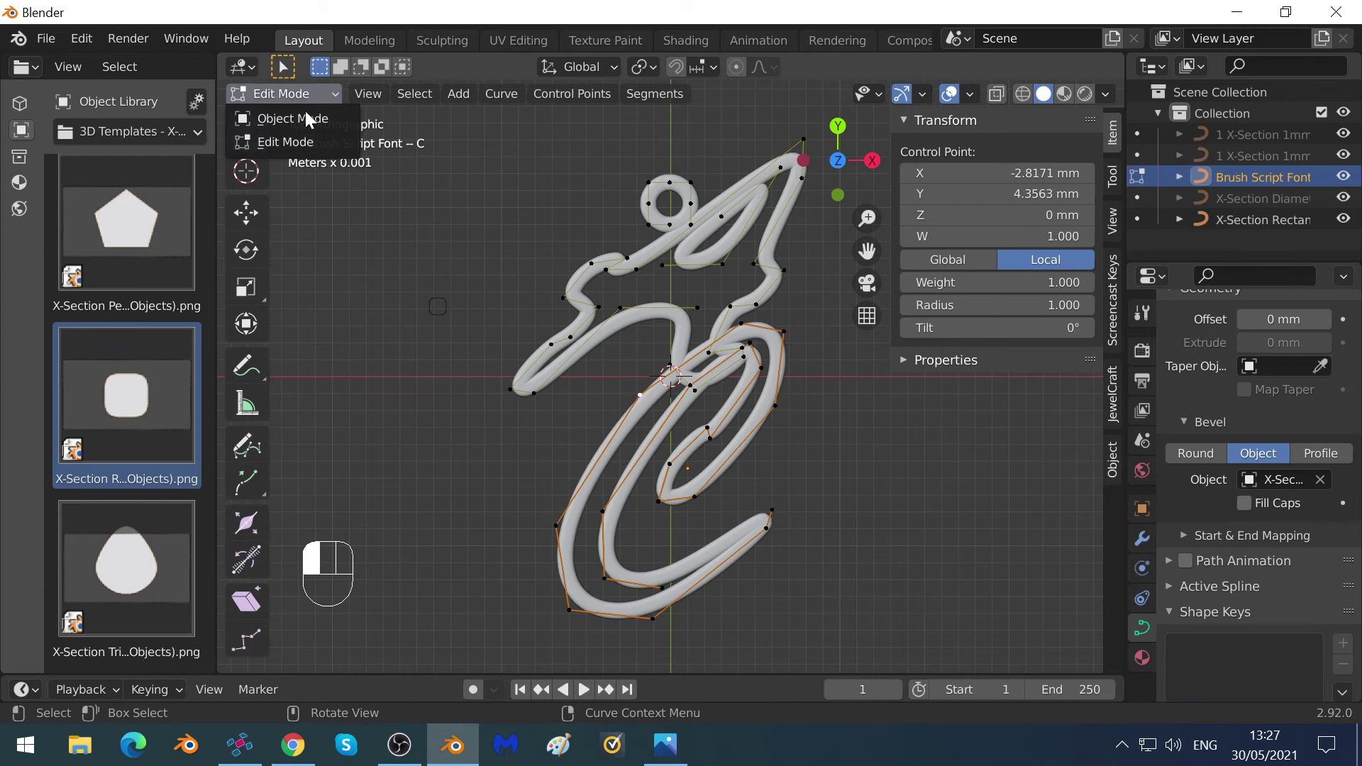
{"action": "left_click", "coordinate": [304, 119]}
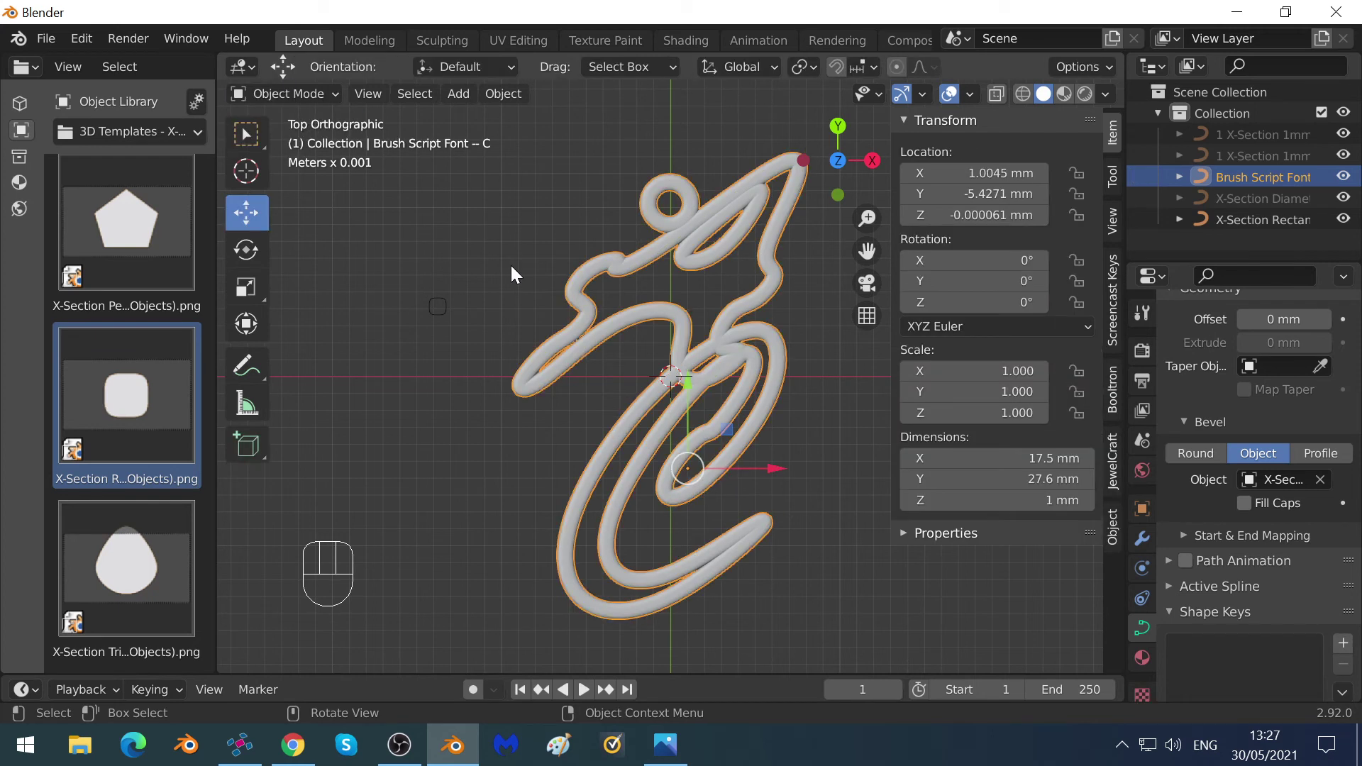
Switch to netfabb Basic and open the exported Earring model from the Desktop.
{"action": "left_click", "coordinate": [238, 745]}
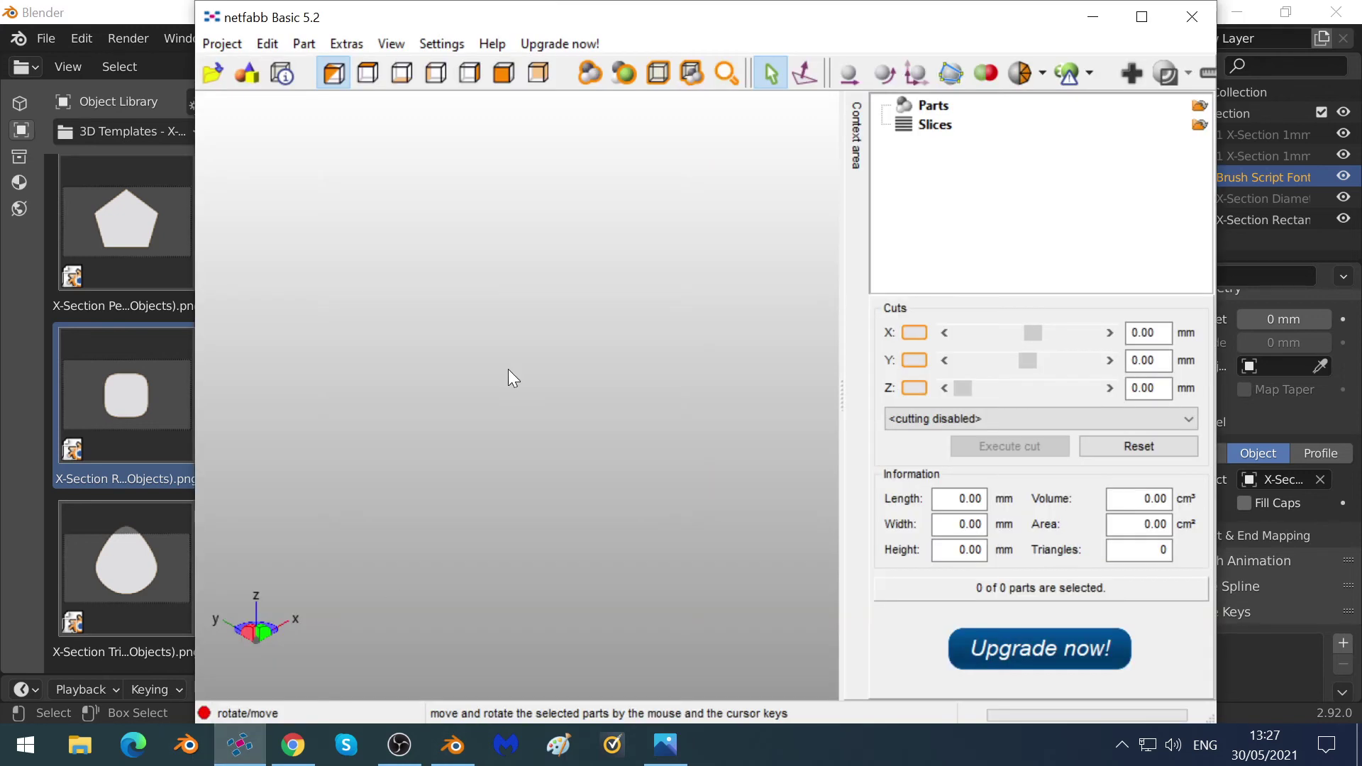
{"action": "left_click", "coordinate": [224, 44]}
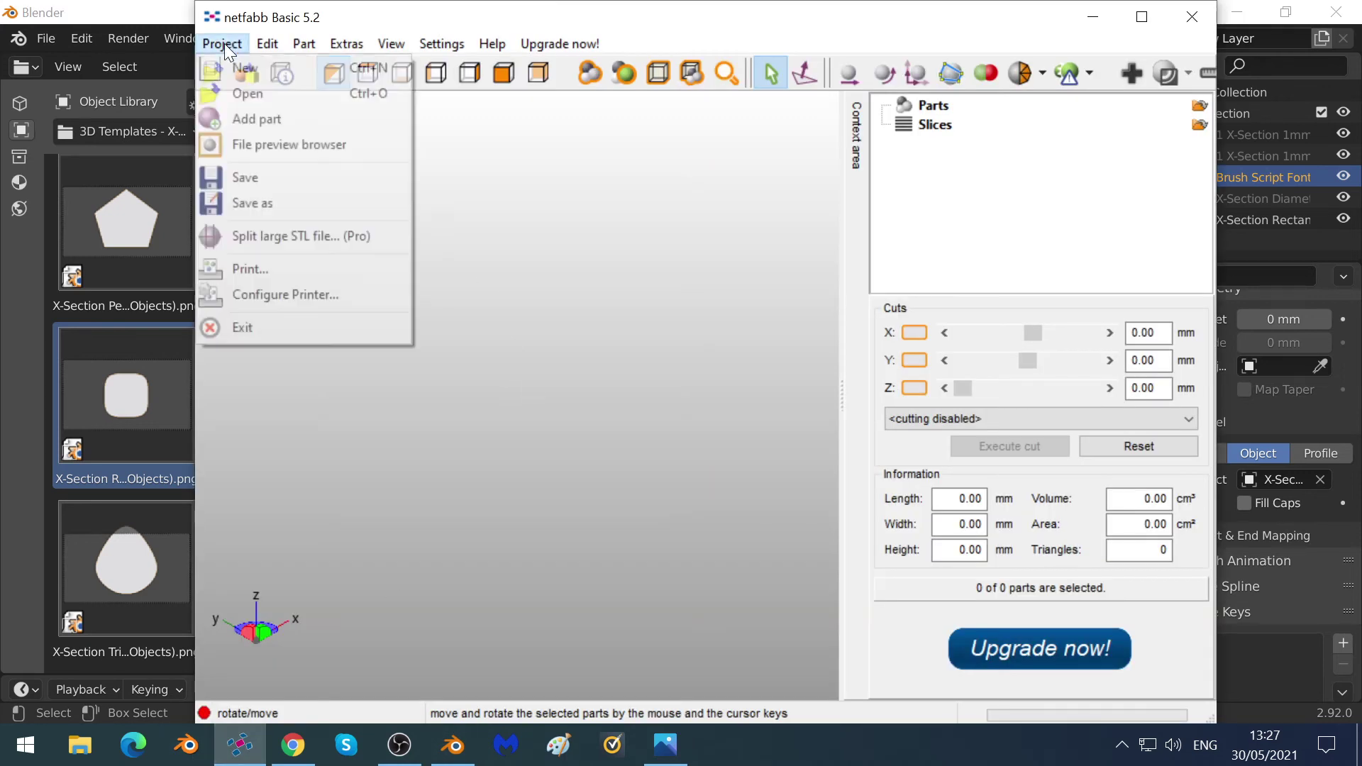
{"action": "left_click", "coordinate": [238, 93]}
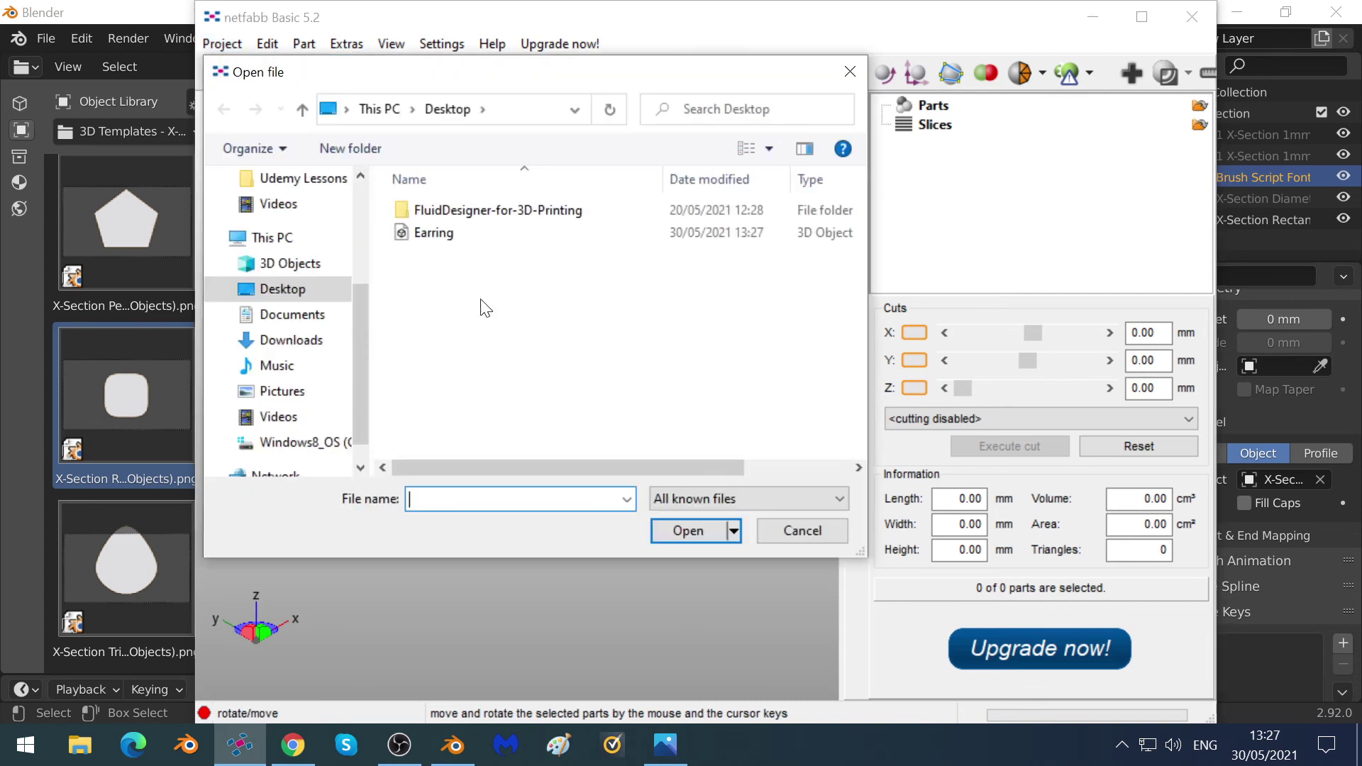
{"action": "left_click", "coordinate": [434, 233]}
{"action": "left_click", "coordinate": [690, 531]}
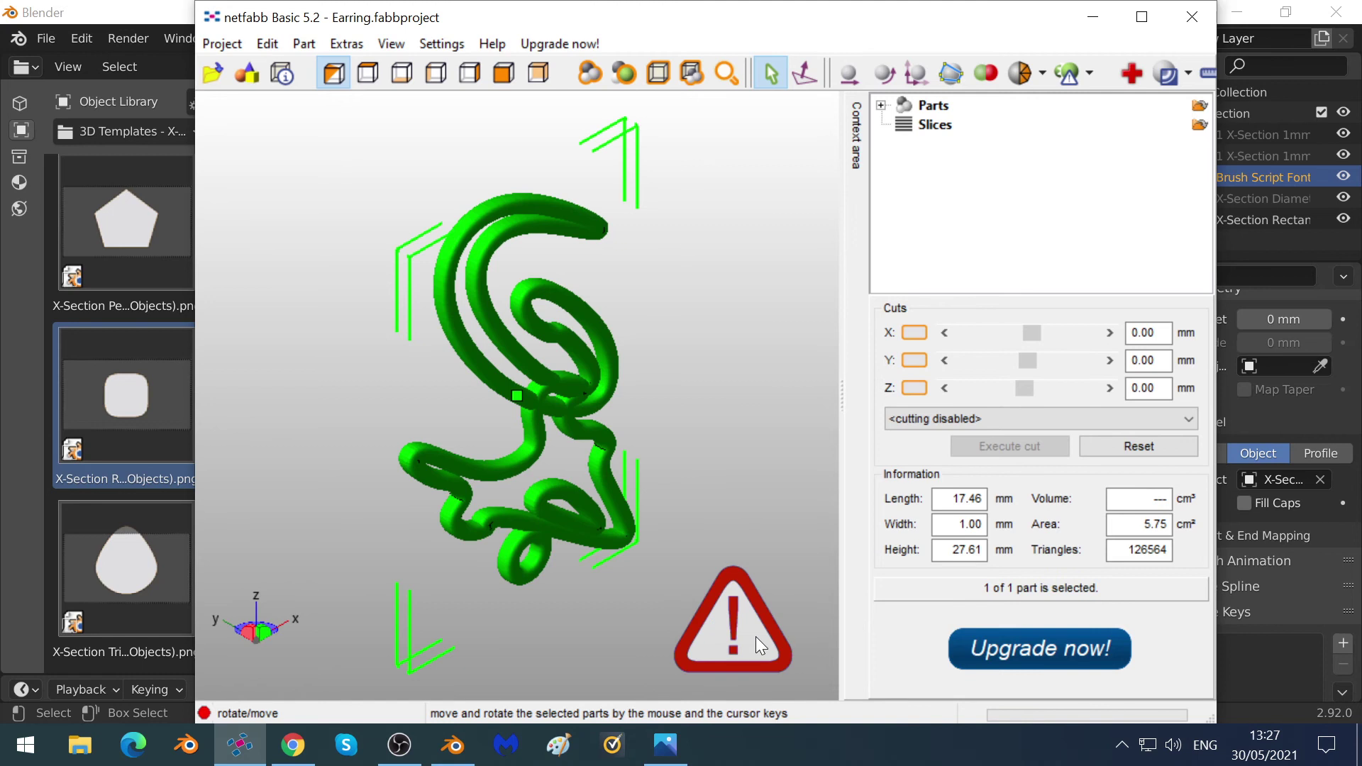
Start a part repair on the Earring model, run the Default repair, and update the mesh statistics.
{"action": "left_click", "coordinate": [1130, 74]}
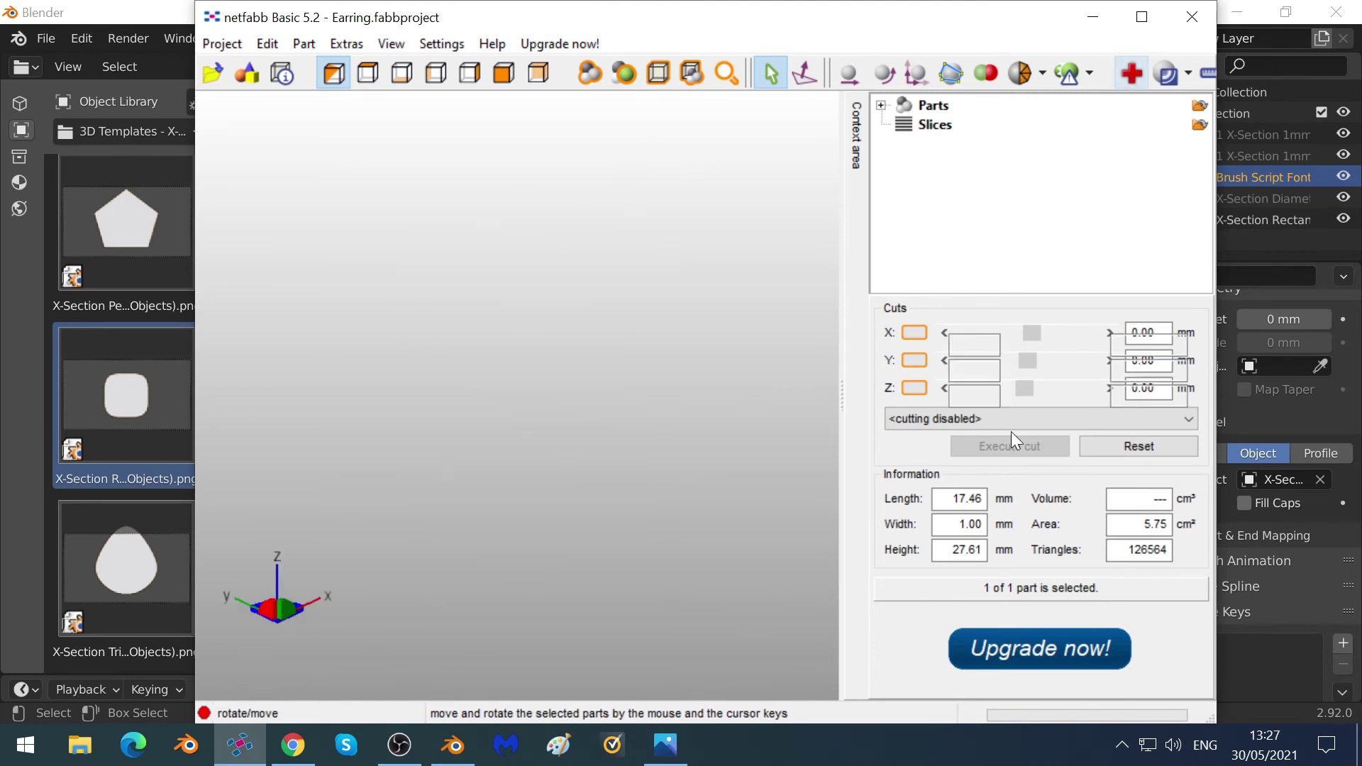
{"action": "left_click", "coordinate": [974, 422]}
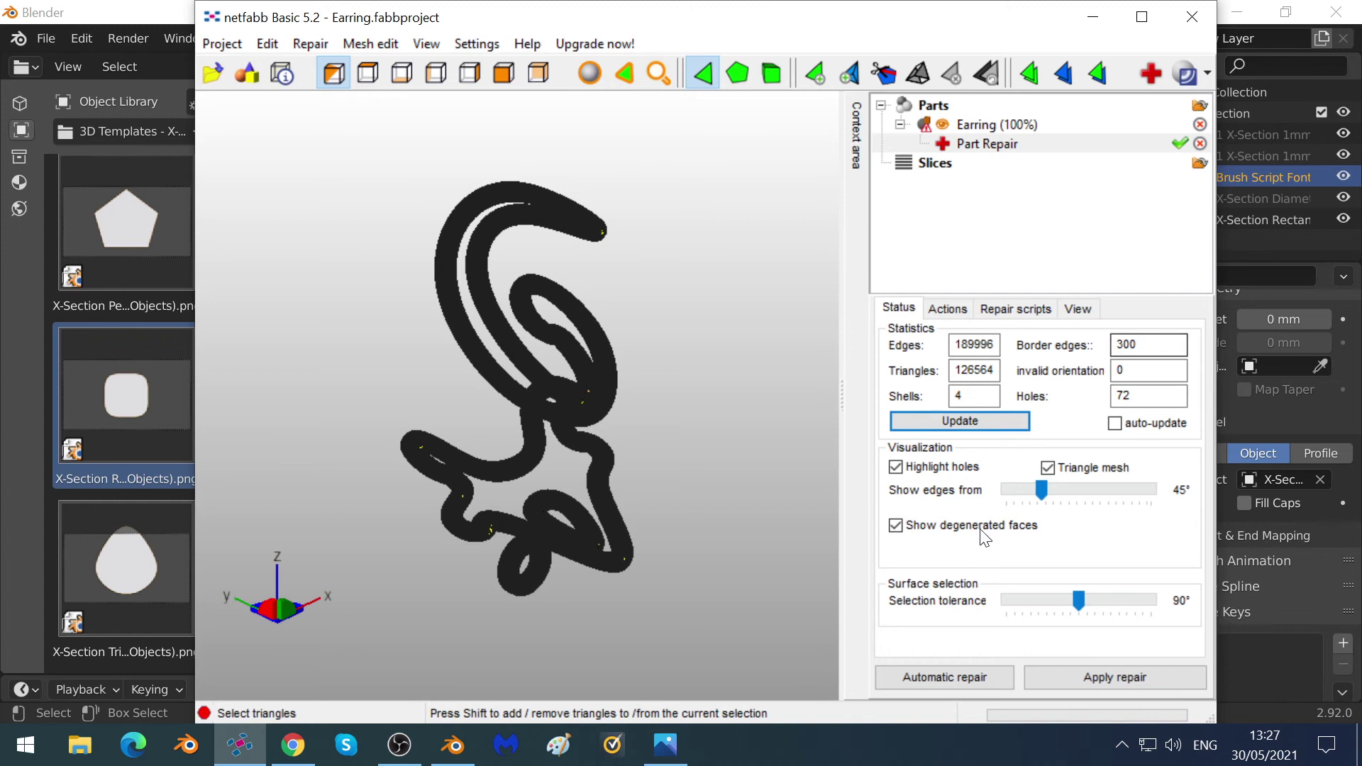
{"action": "left_click", "coordinate": [931, 678]}
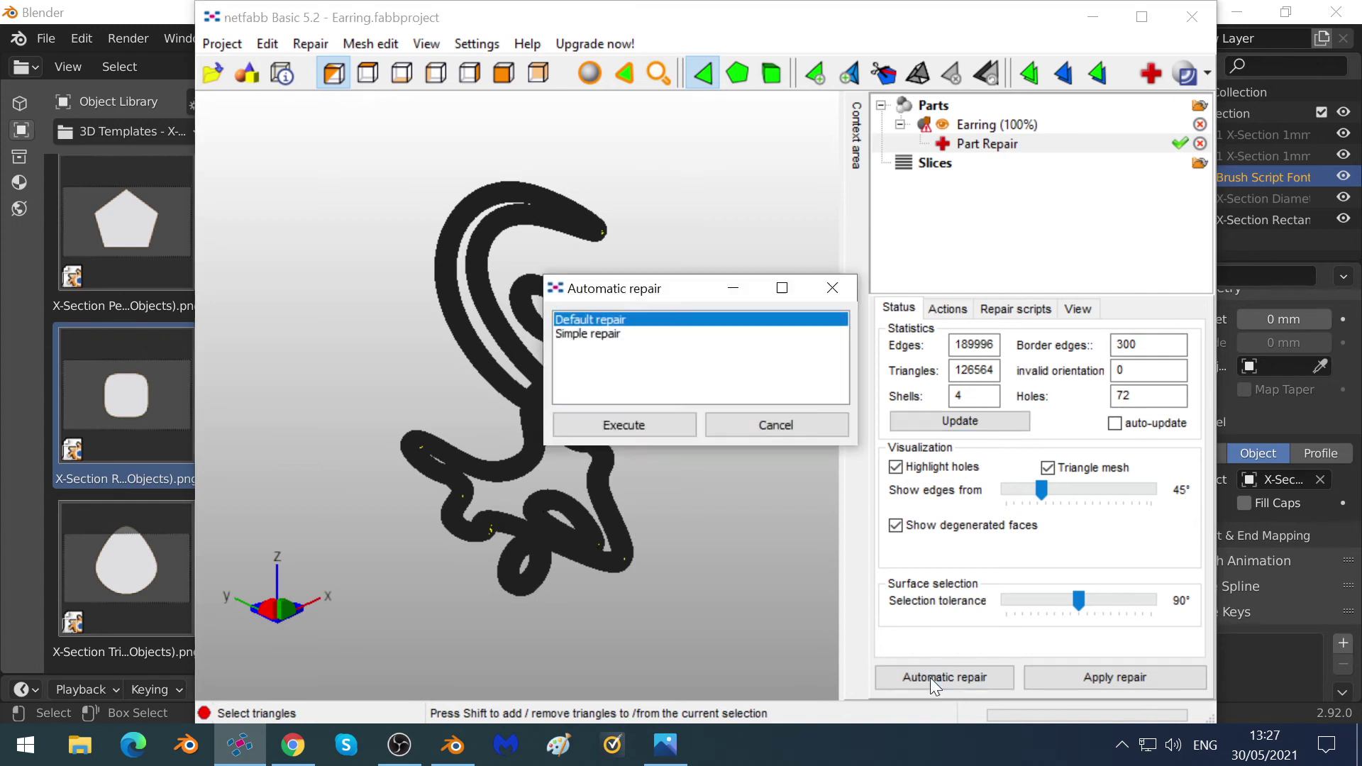
{"action": "left_click", "coordinate": [667, 425]}
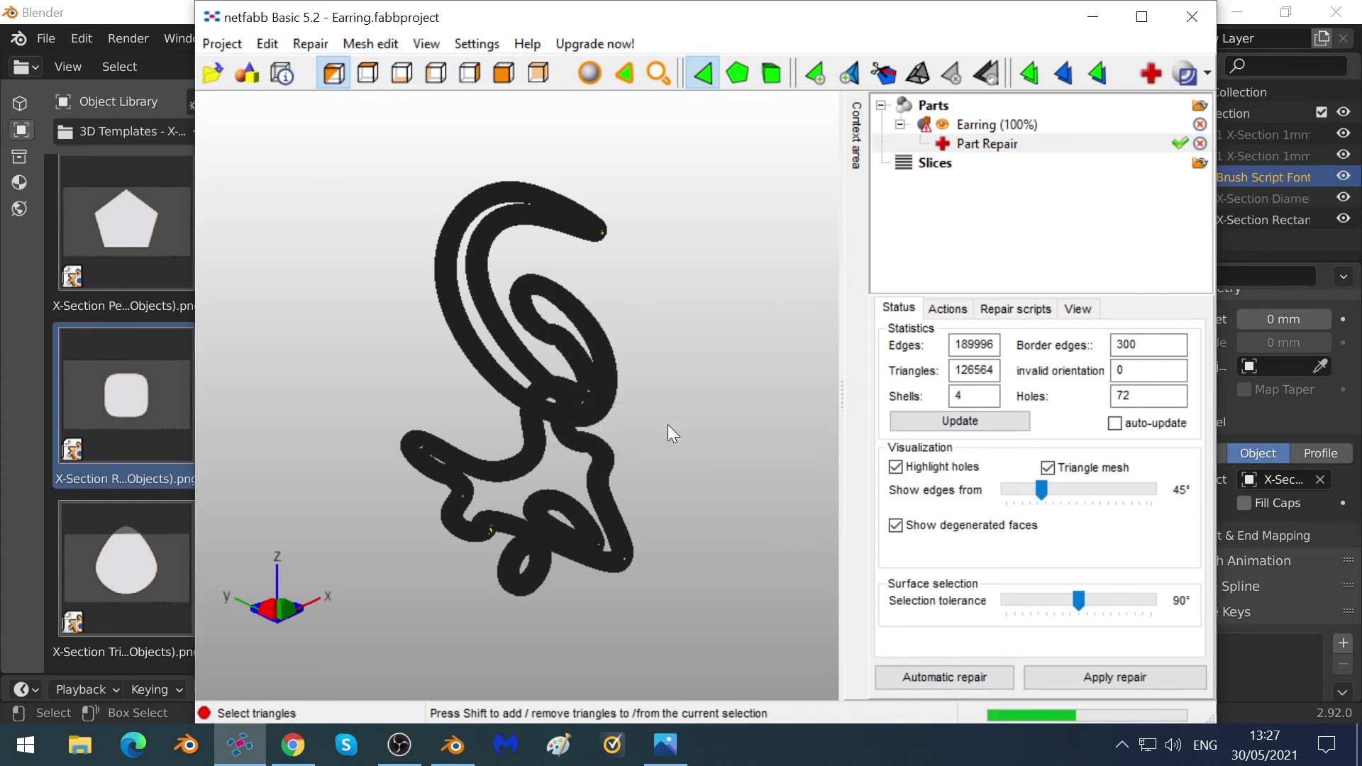
{"action": "left_click", "coordinate": [962, 426]}
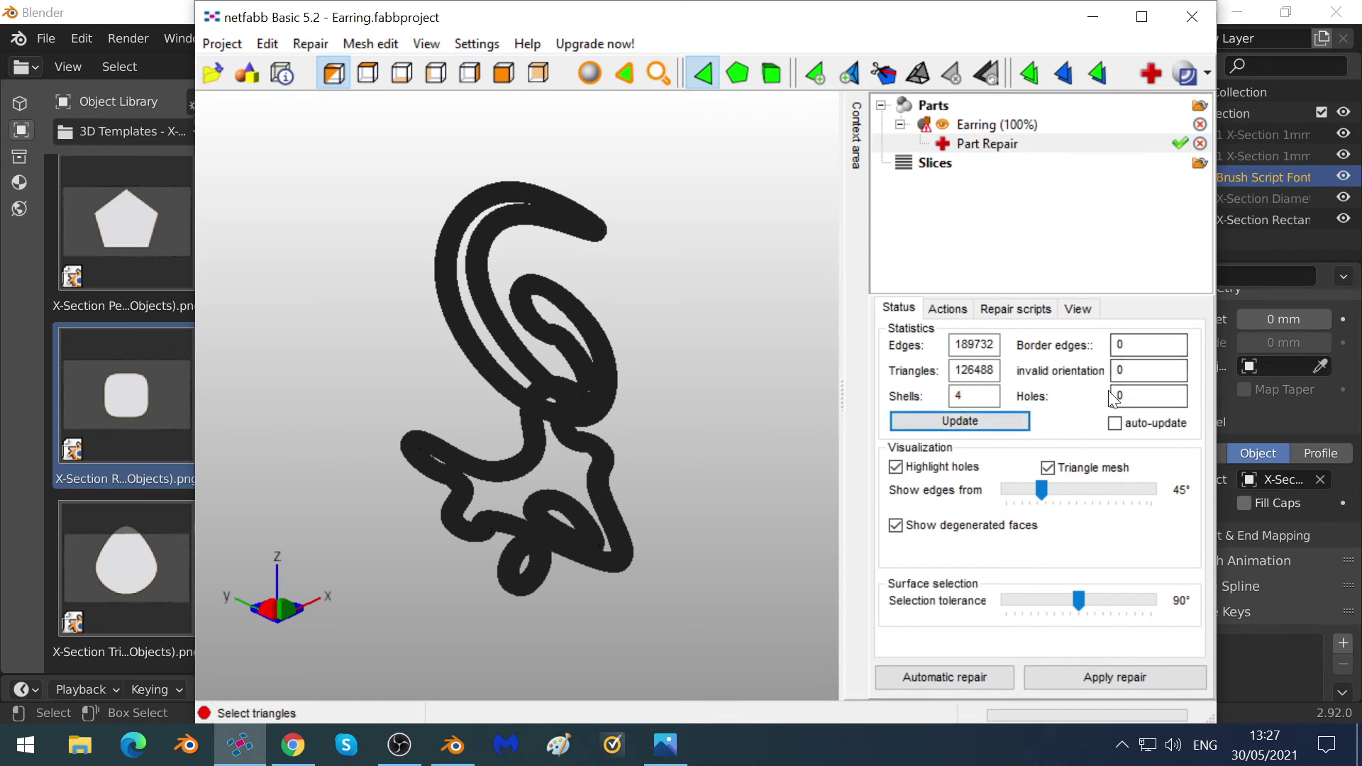
Apply the repair to the Earring part and remove the old part.
{"action": "left_click", "coordinate": [1090, 668]}
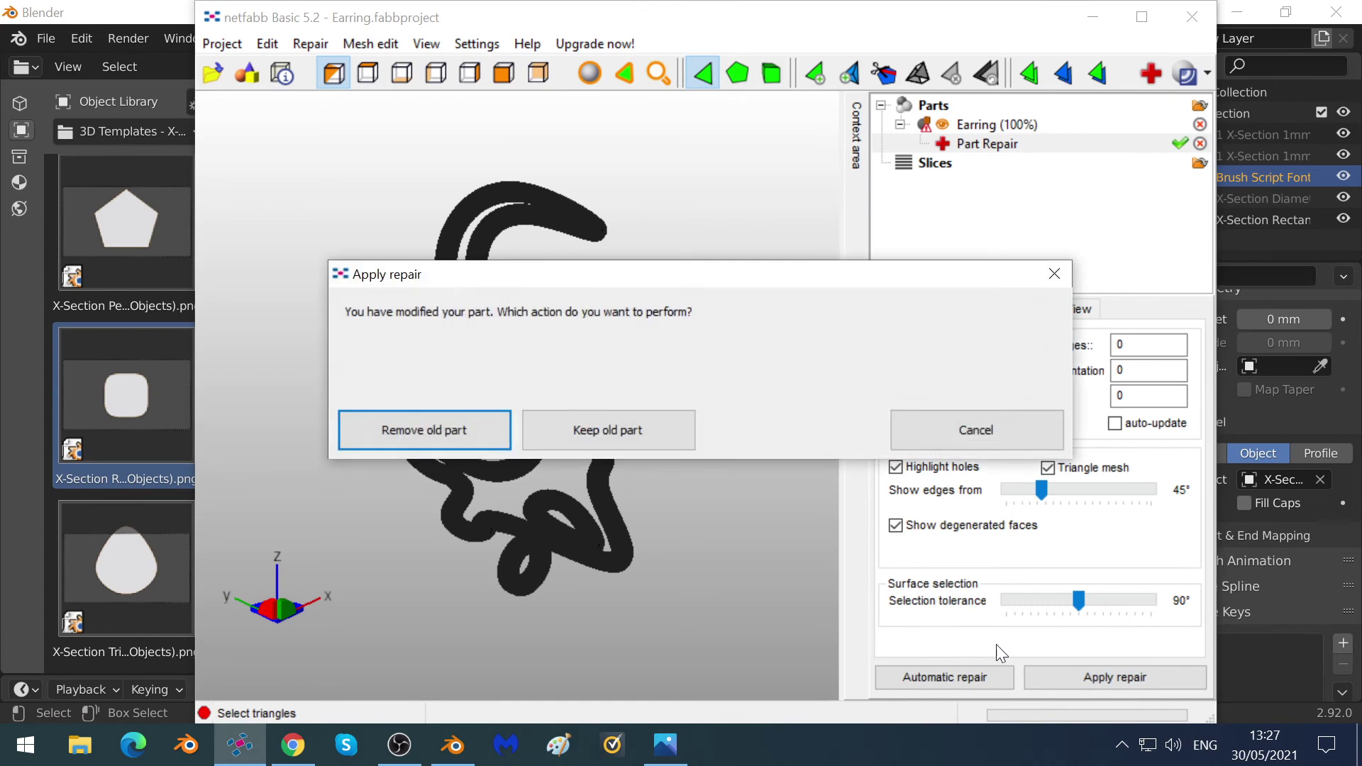
{"action": "left_click", "coordinate": [454, 431]}
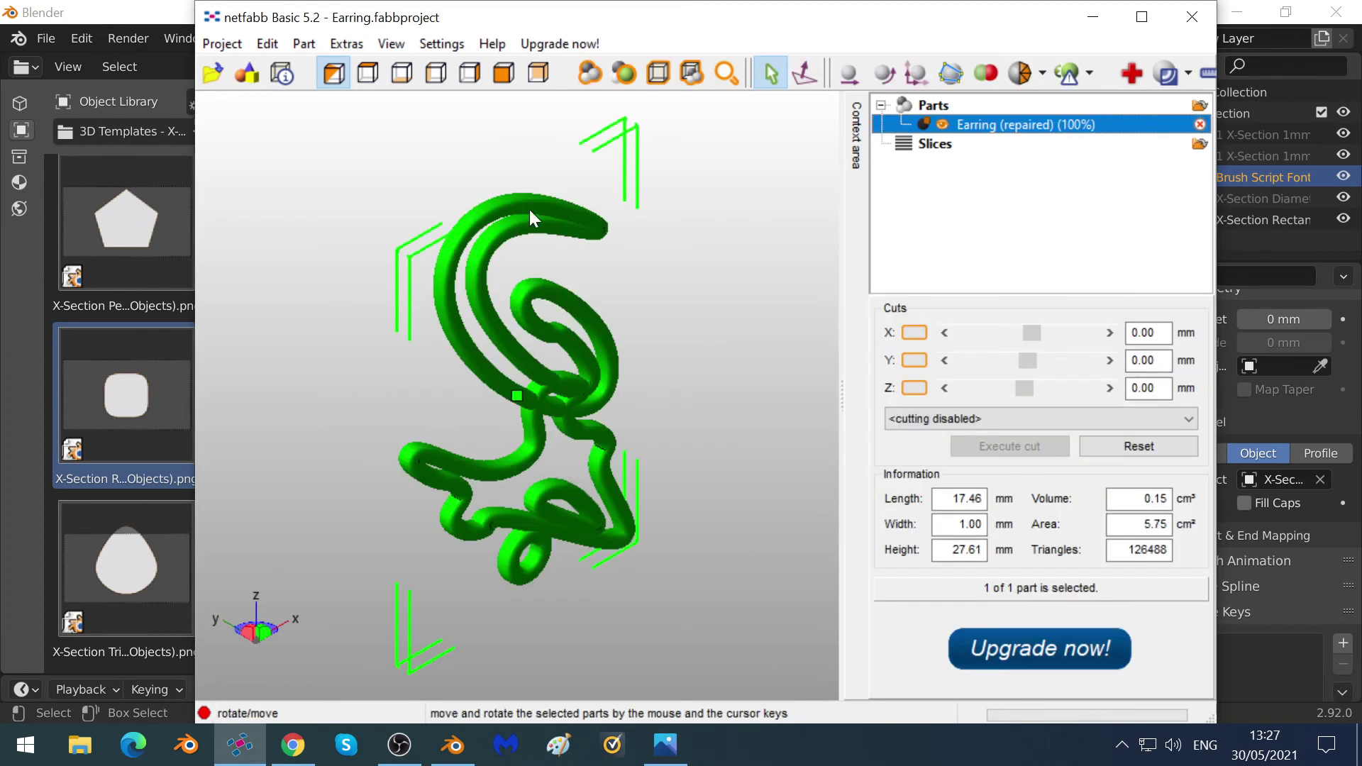
Export the repaired Earring part as Wavefront OBJ to the Desktop, replacing Earring.obj and optimizing the mesh before exporting.
{"action": "left_click", "coordinate": [312, 45]}
{"action": "mouse_move", "coordinate": [315, 126]}
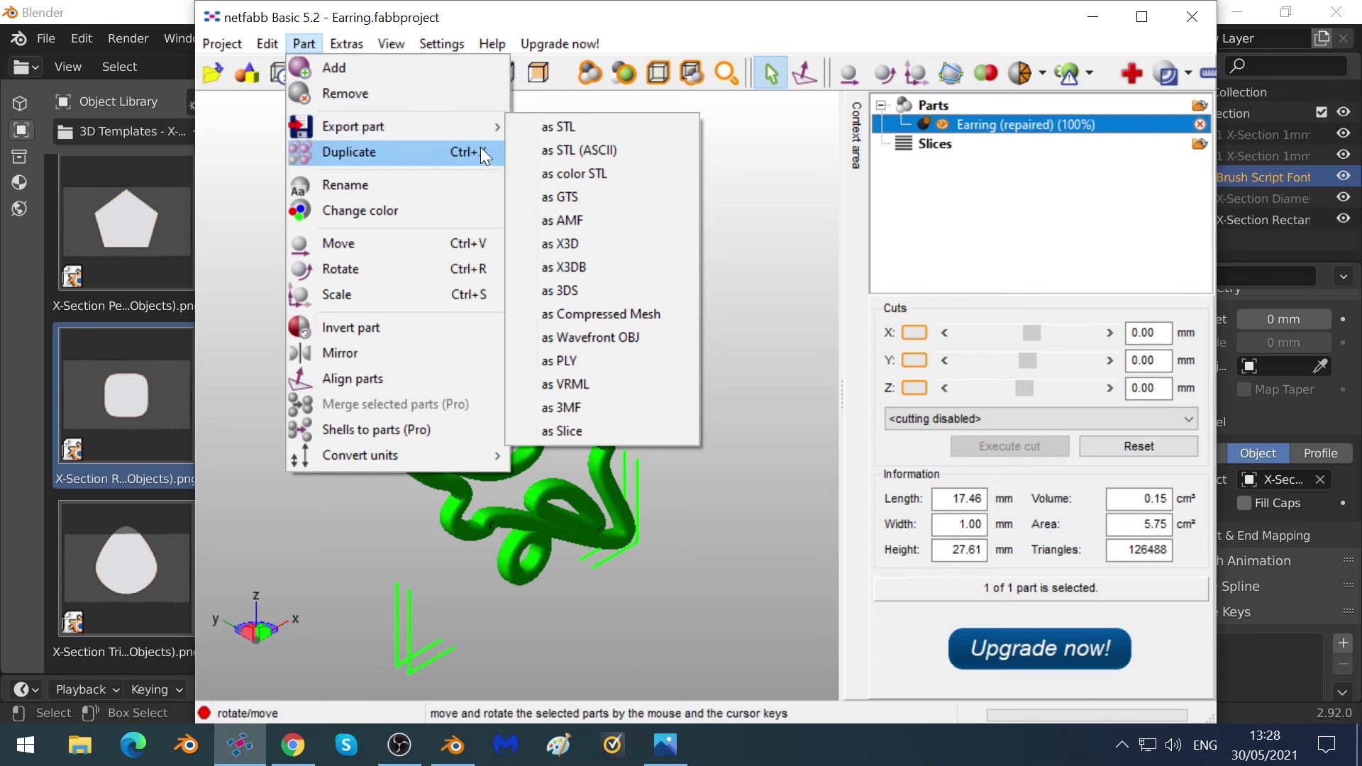
{"action": "left_click", "coordinate": [607, 338]}
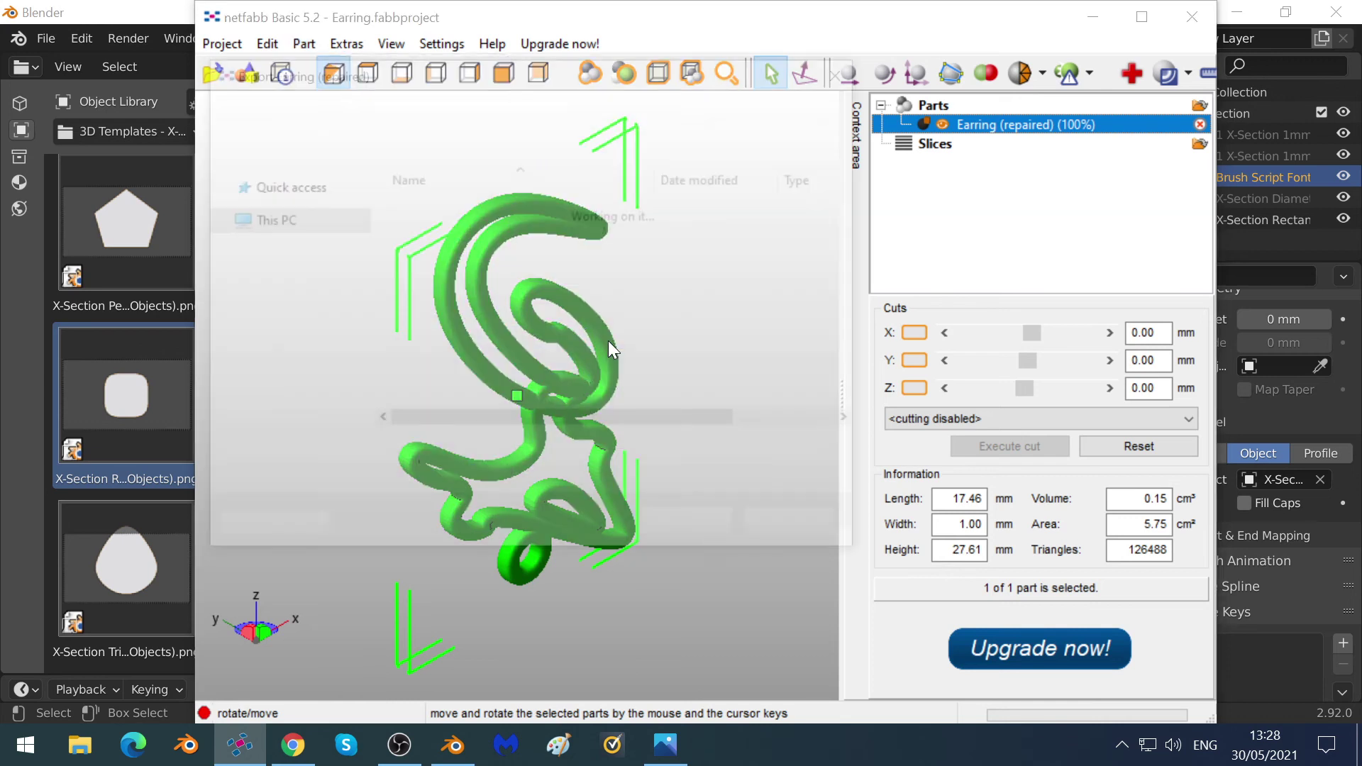
{"action": "left_click", "coordinate": [437, 233]}
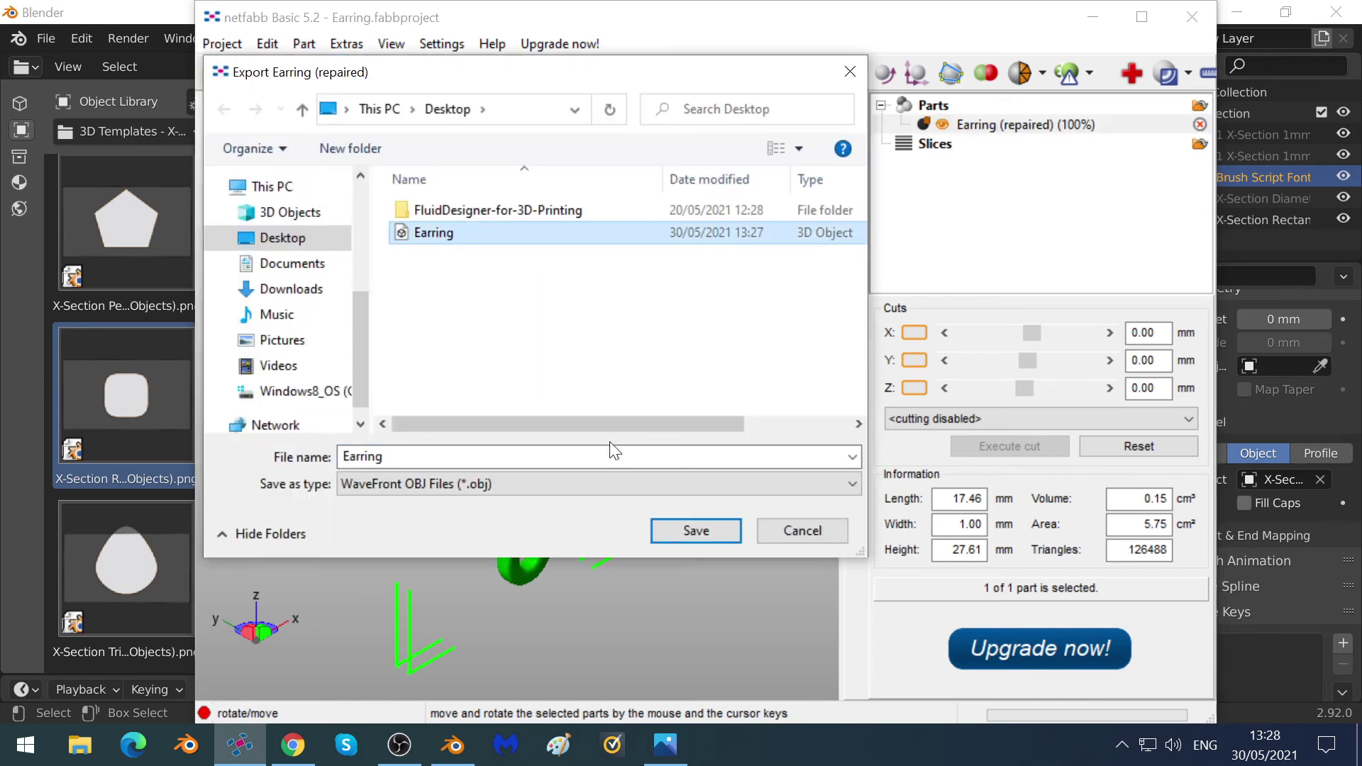
{"action": "left_click", "coordinate": [710, 532]}
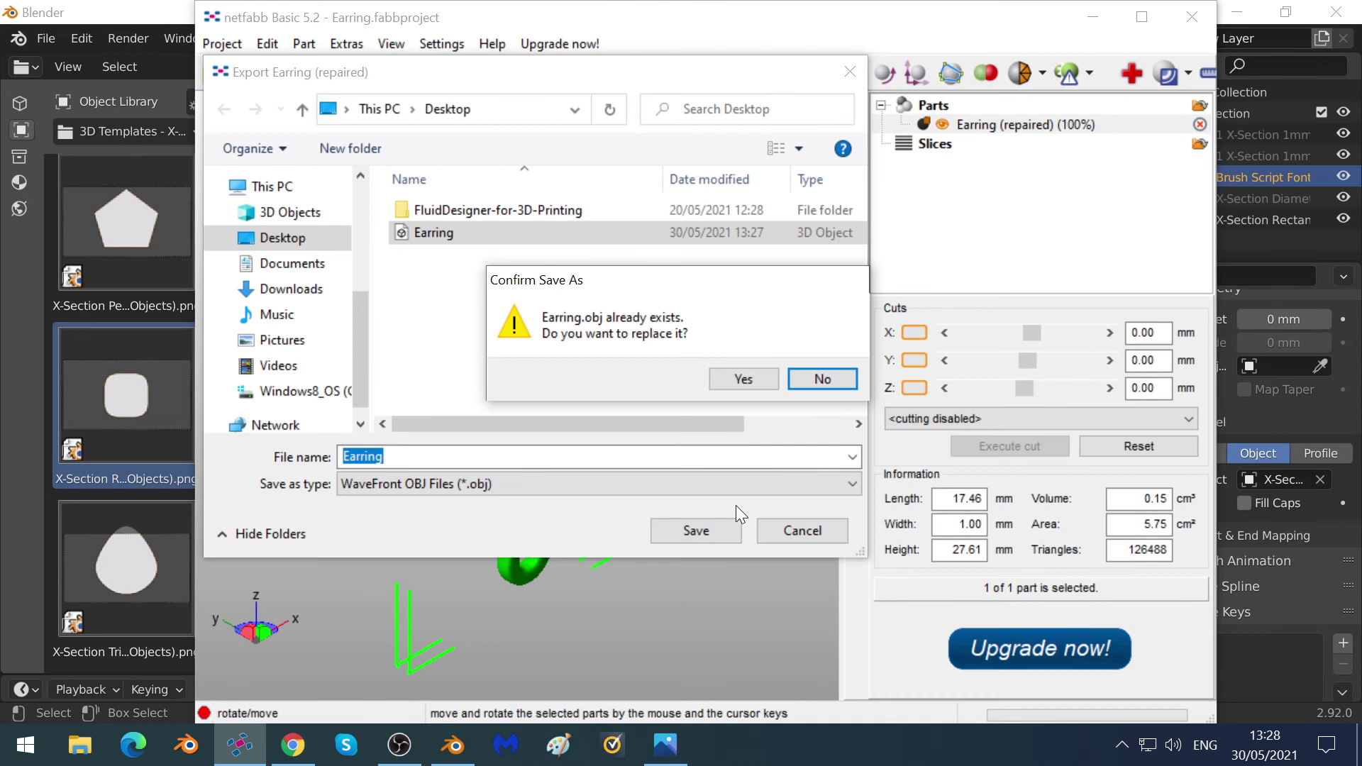
{"action": "left_click", "coordinate": [769, 375]}
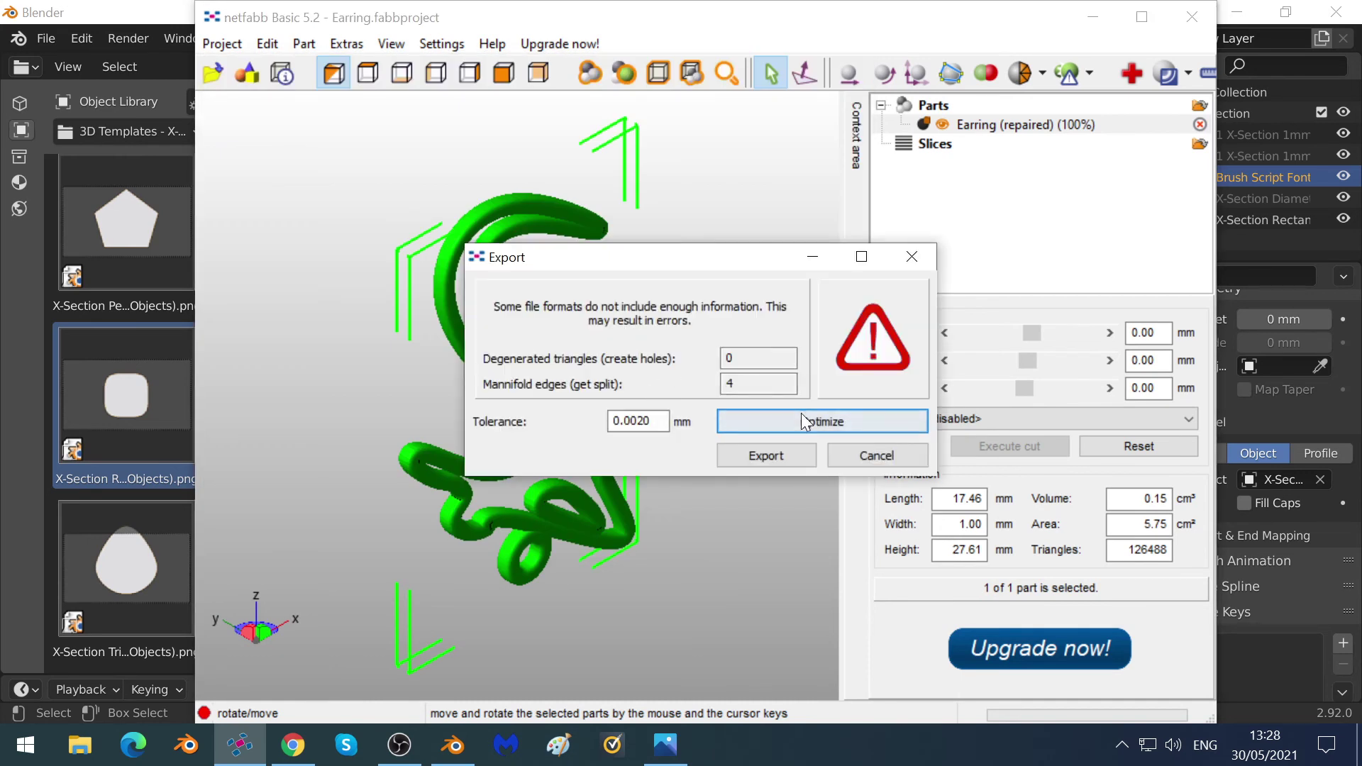
{"action": "left_click", "coordinate": [821, 420]}
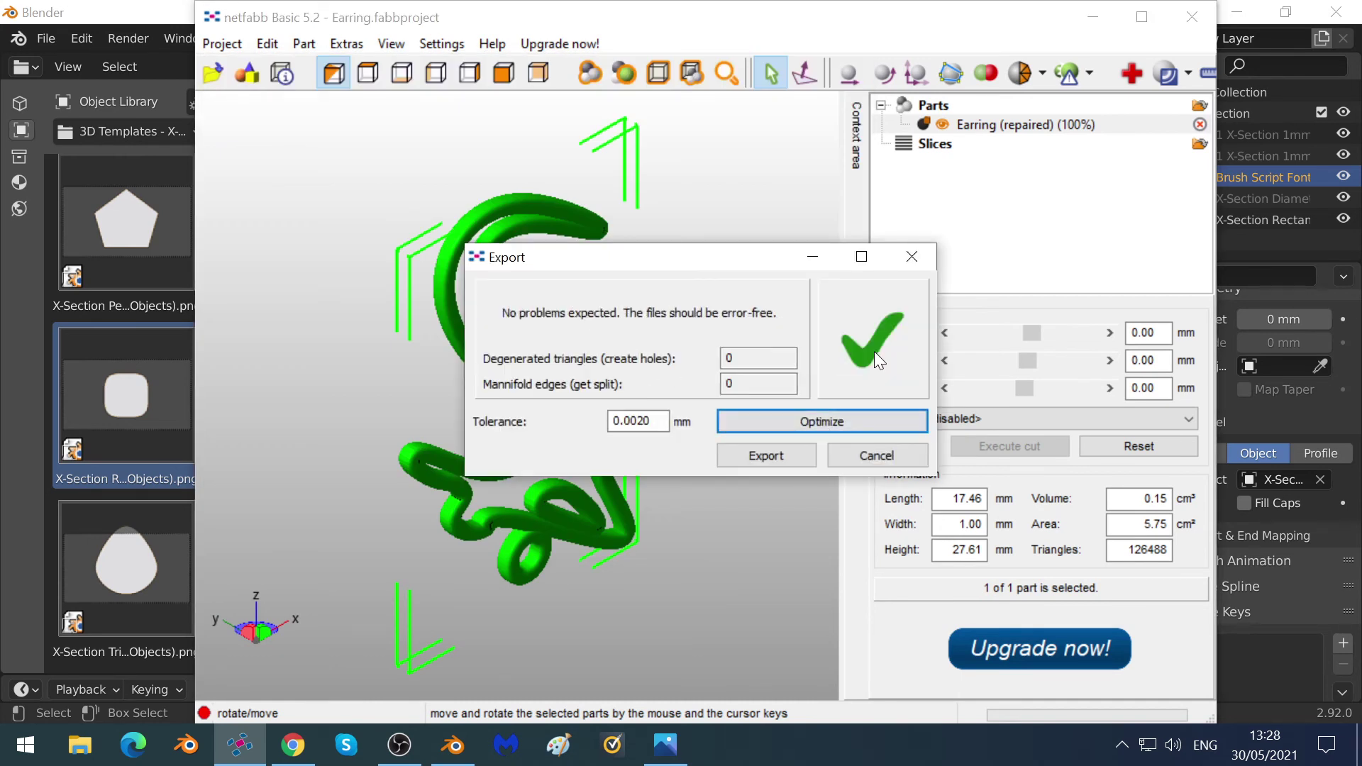
{"action": "left_click", "coordinate": [754, 457]}
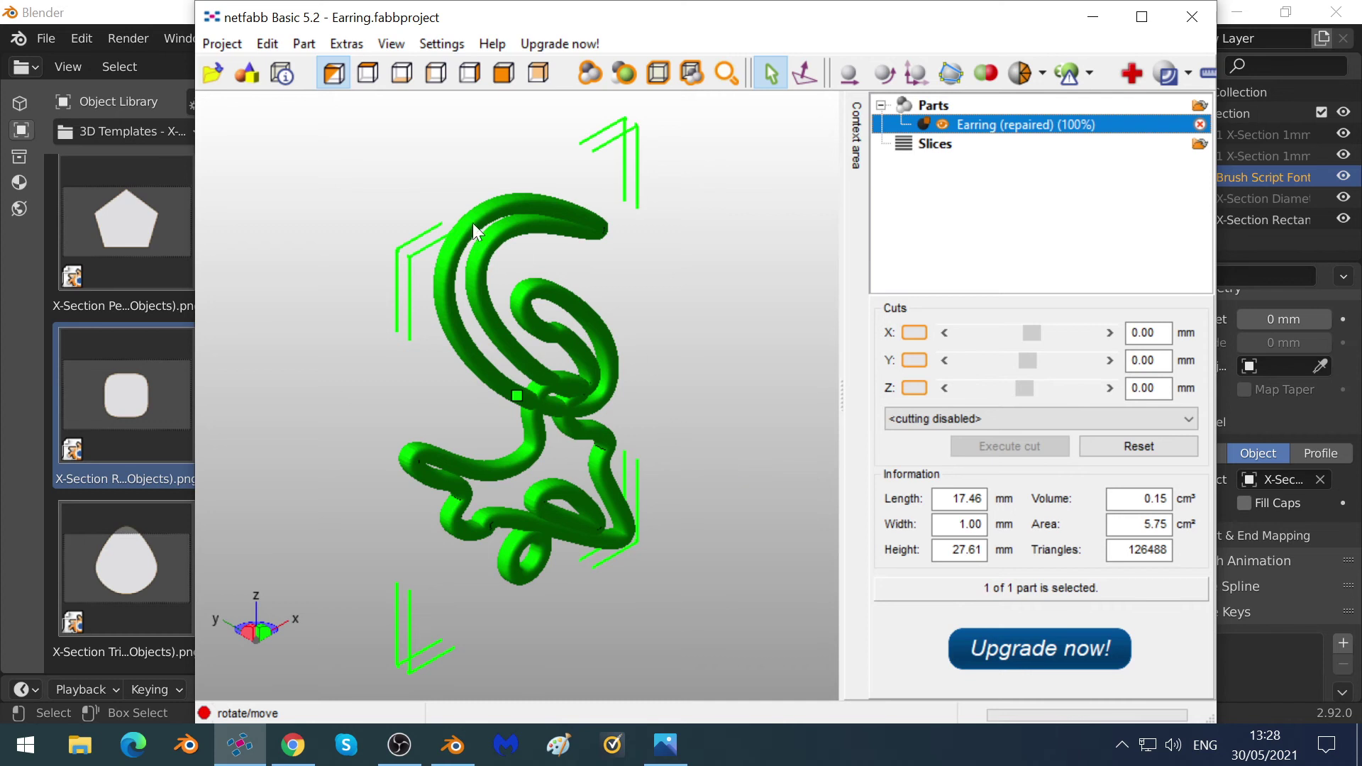
Start a new netfabb project, discarding the changes to the current one.
{"action": "left_click", "coordinate": [222, 44]}
{"action": "left_click", "coordinate": [238, 70]}
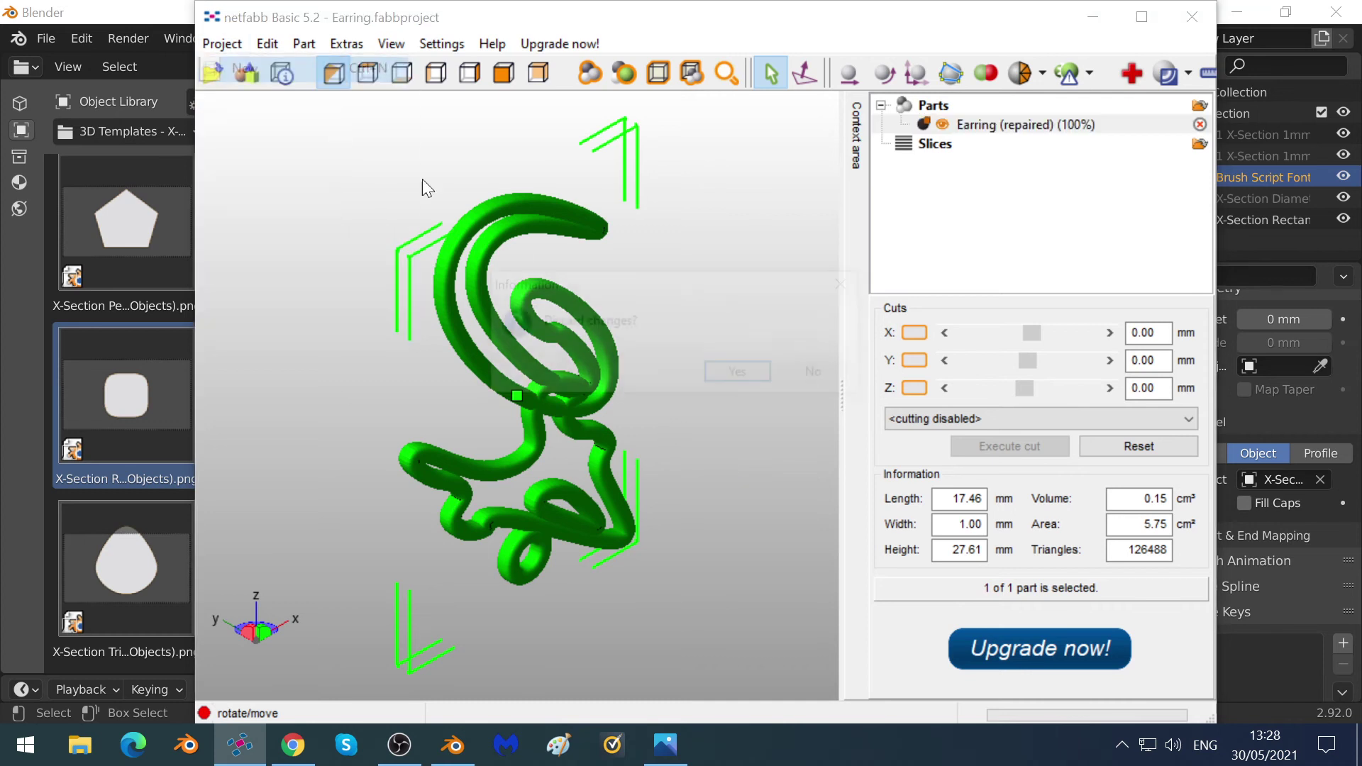
{"action": "left_click", "coordinate": [741, 388]}
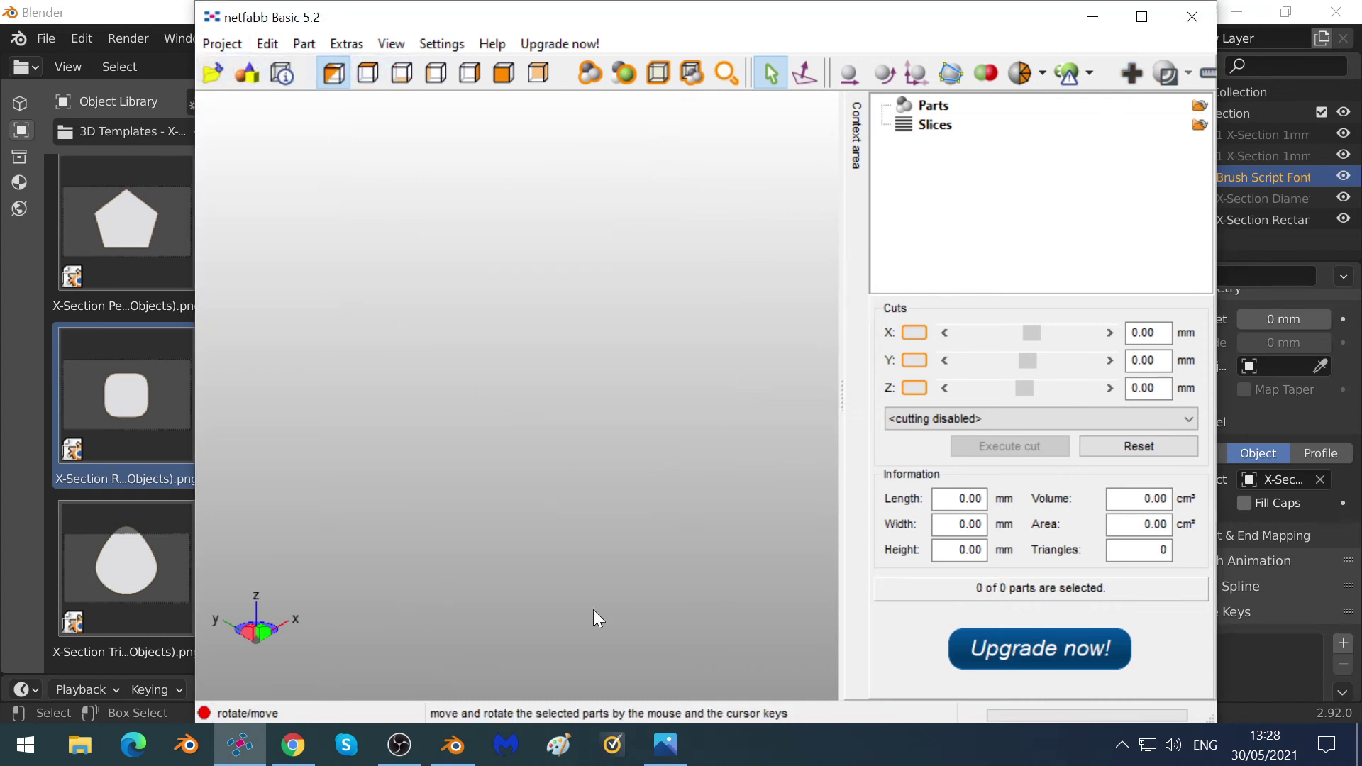
Check the Earring - Personalised page on Shapeways, switch back to Blender and delete the Brush Script pendant curve.
{"action": "left_click", "coordinate": [294, 749]}
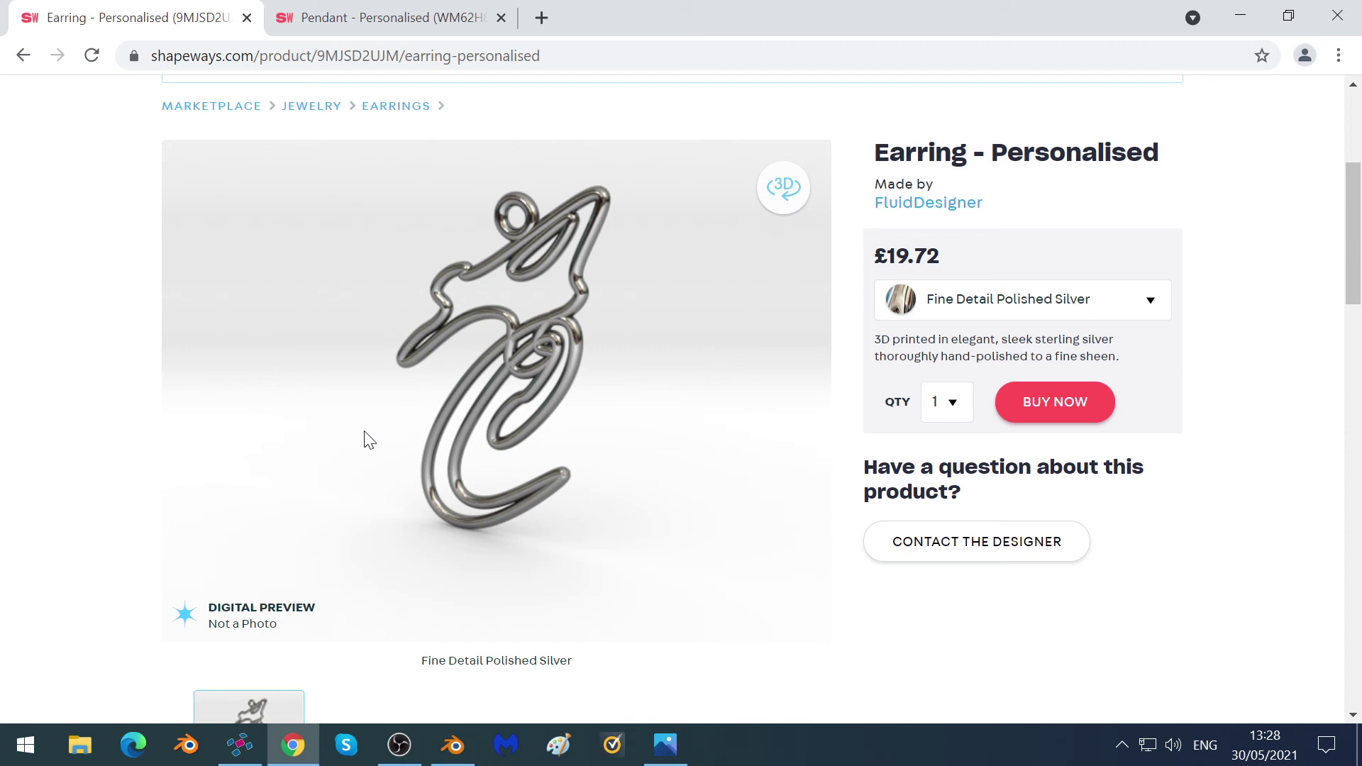
{"action": "left_click", "coordinate": [465, 747]}
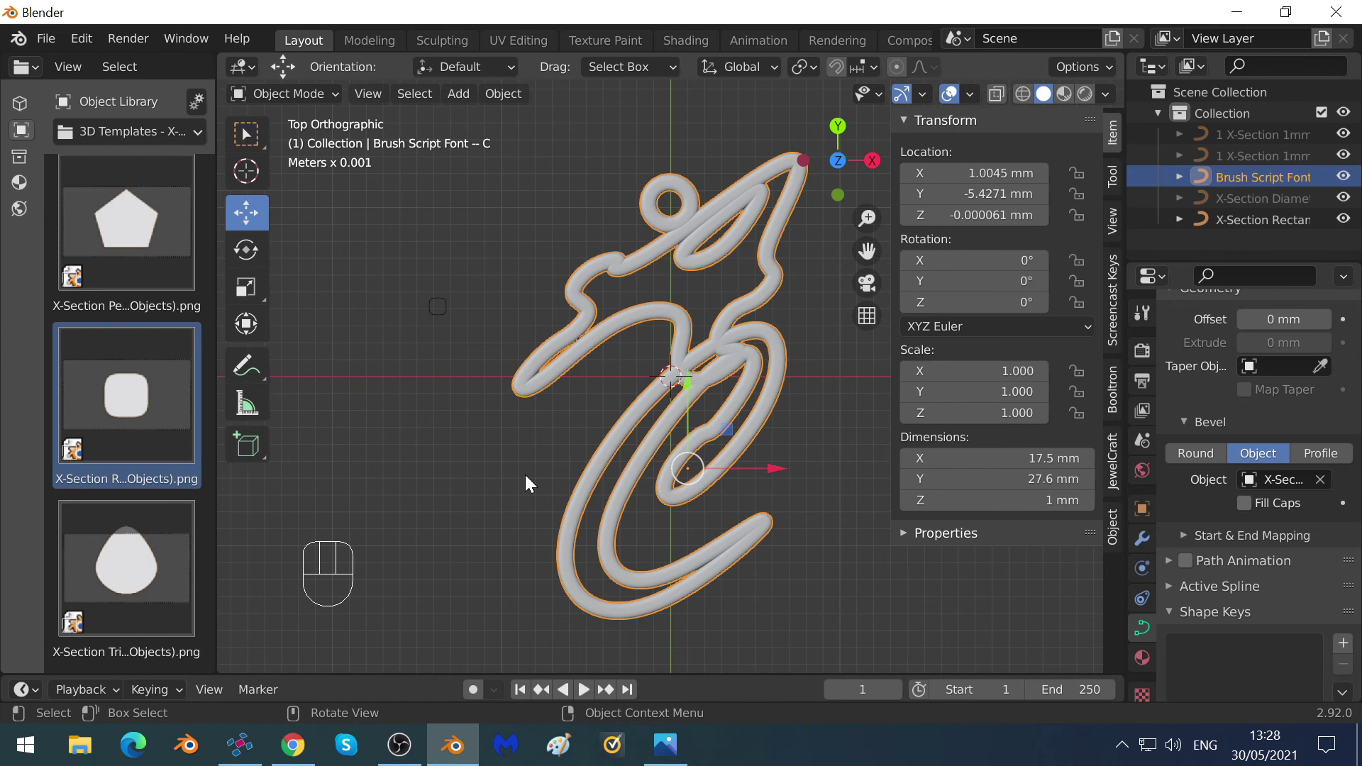
{"action": "key", "text": "x"}
{"action": "left_click", "coordinate": [615, 317]}
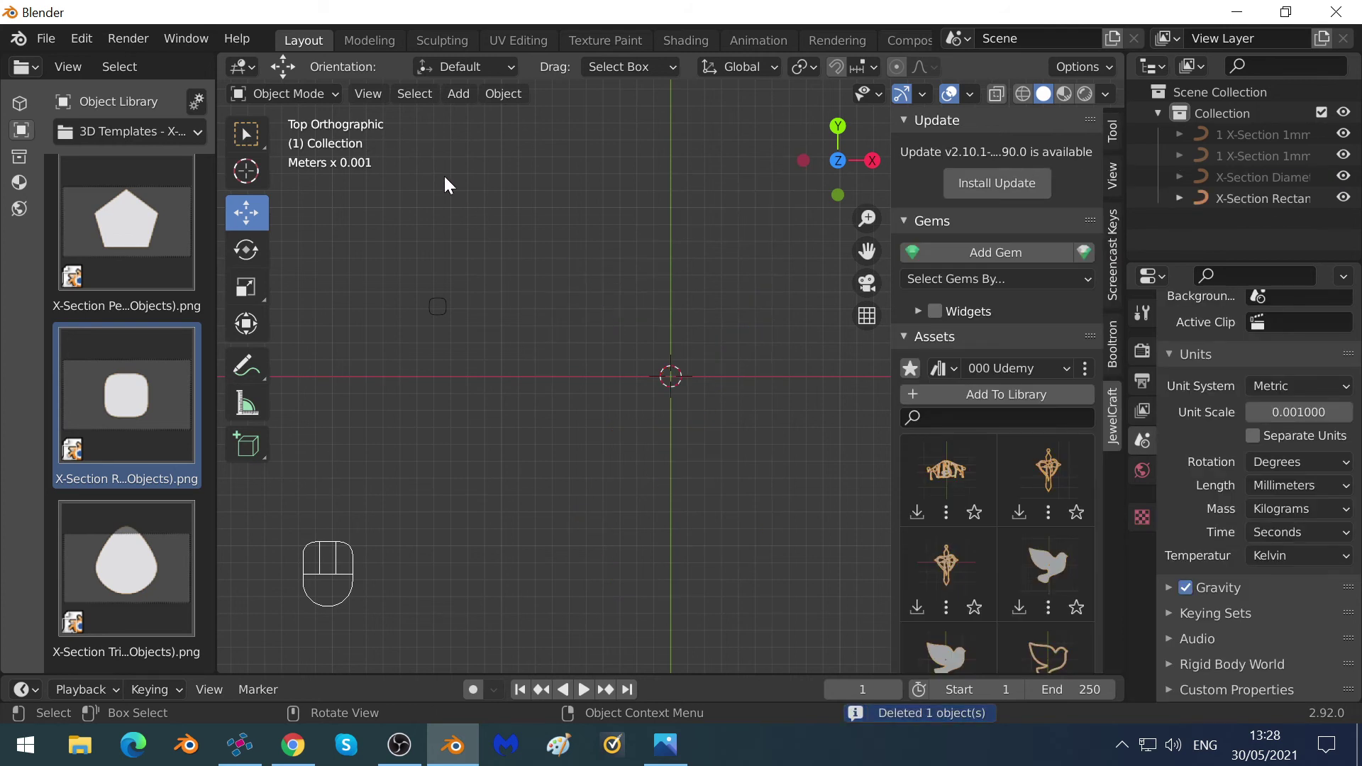
Import the repaired Earring.obj from the Desktop as Wavefront OBJ and select the imported mesh.
{"action": "left_click", "coordinate": [47, 38]}
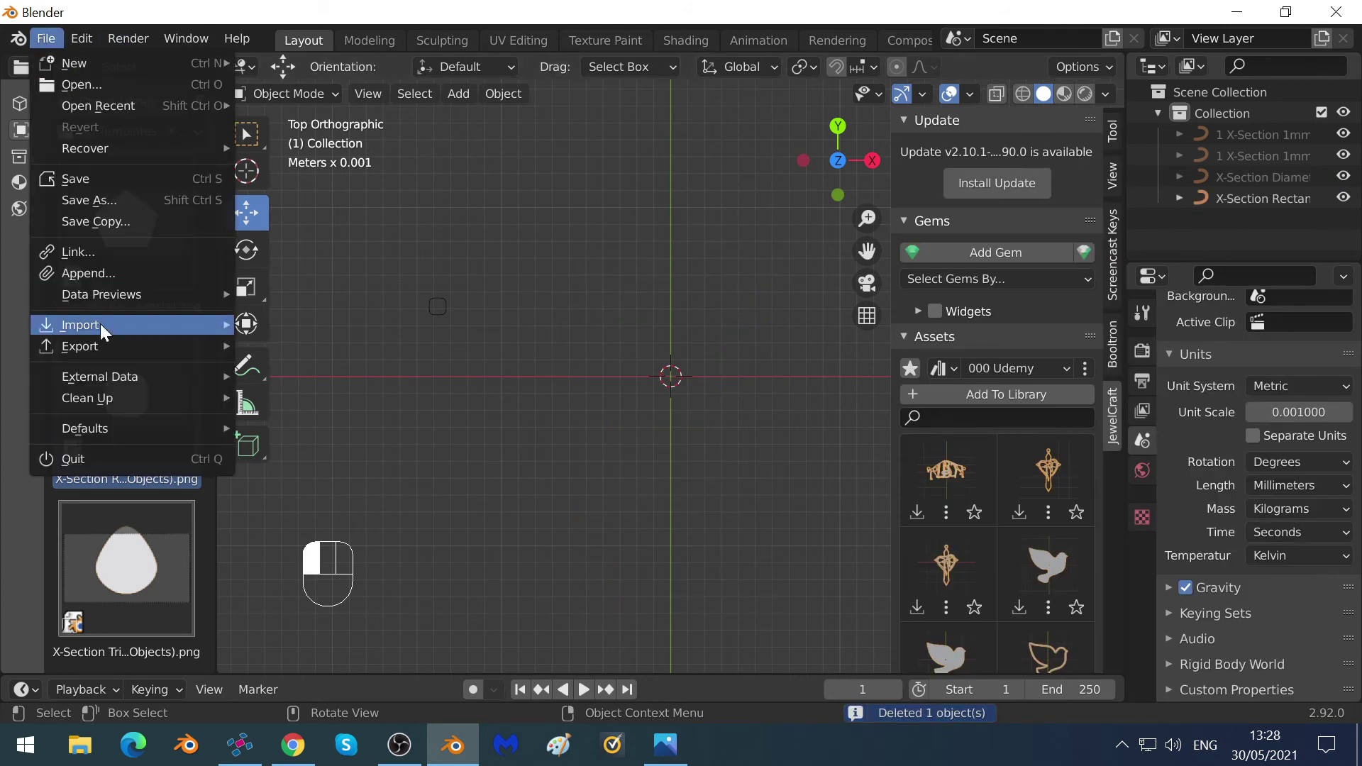
{"action": "mouse_move", "coordinate": [100, 324]}
{"action": "left_click", "coordinate": [366, 497]}
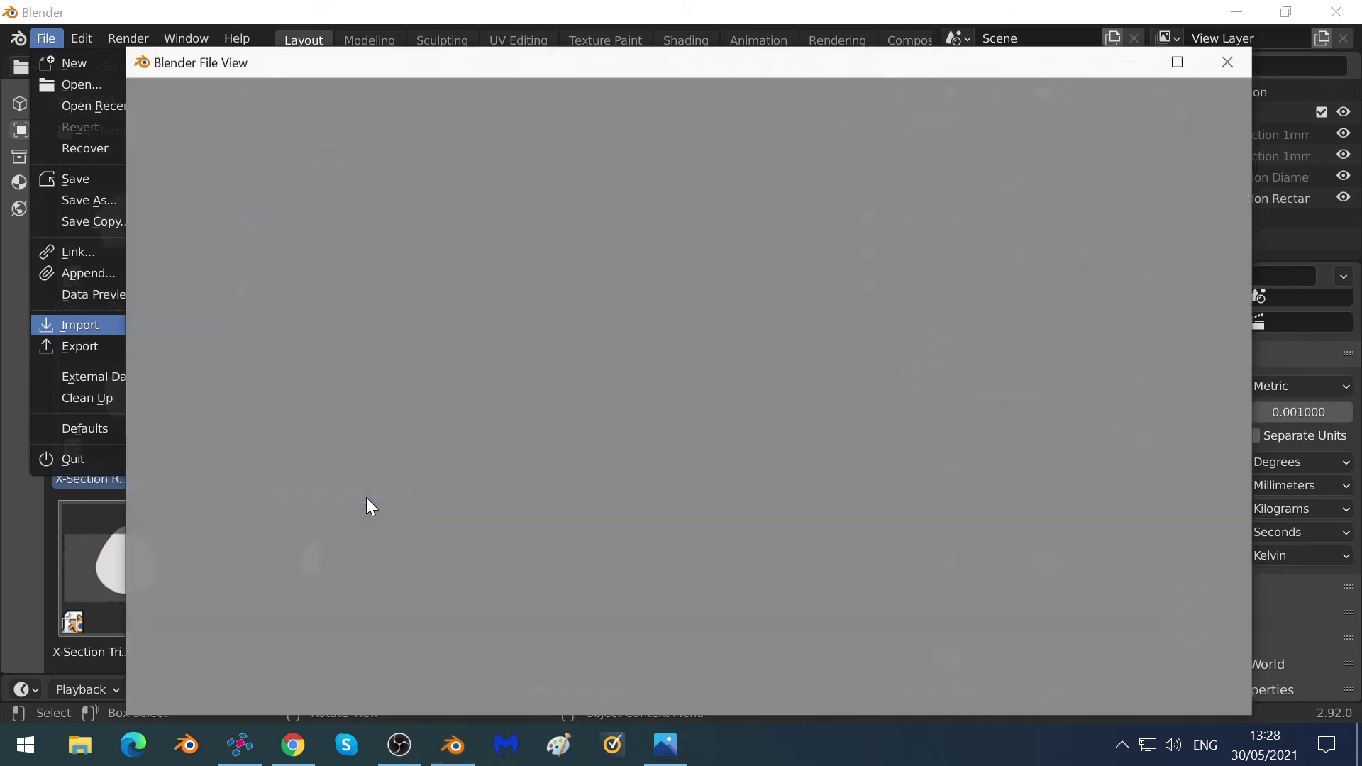
{"action": "left_click", "coordinate": [219, 380]}
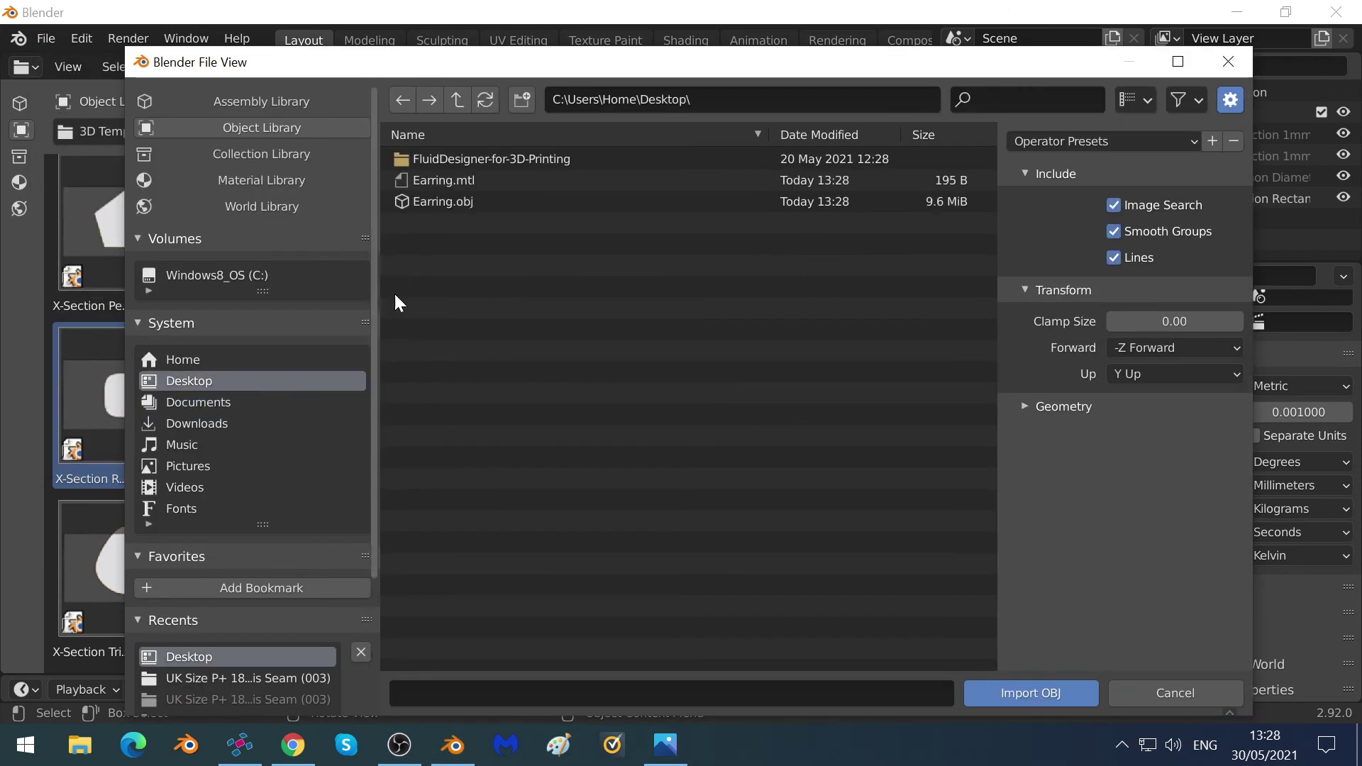
{"action": "left_click", "coordinate": [426, 203]}
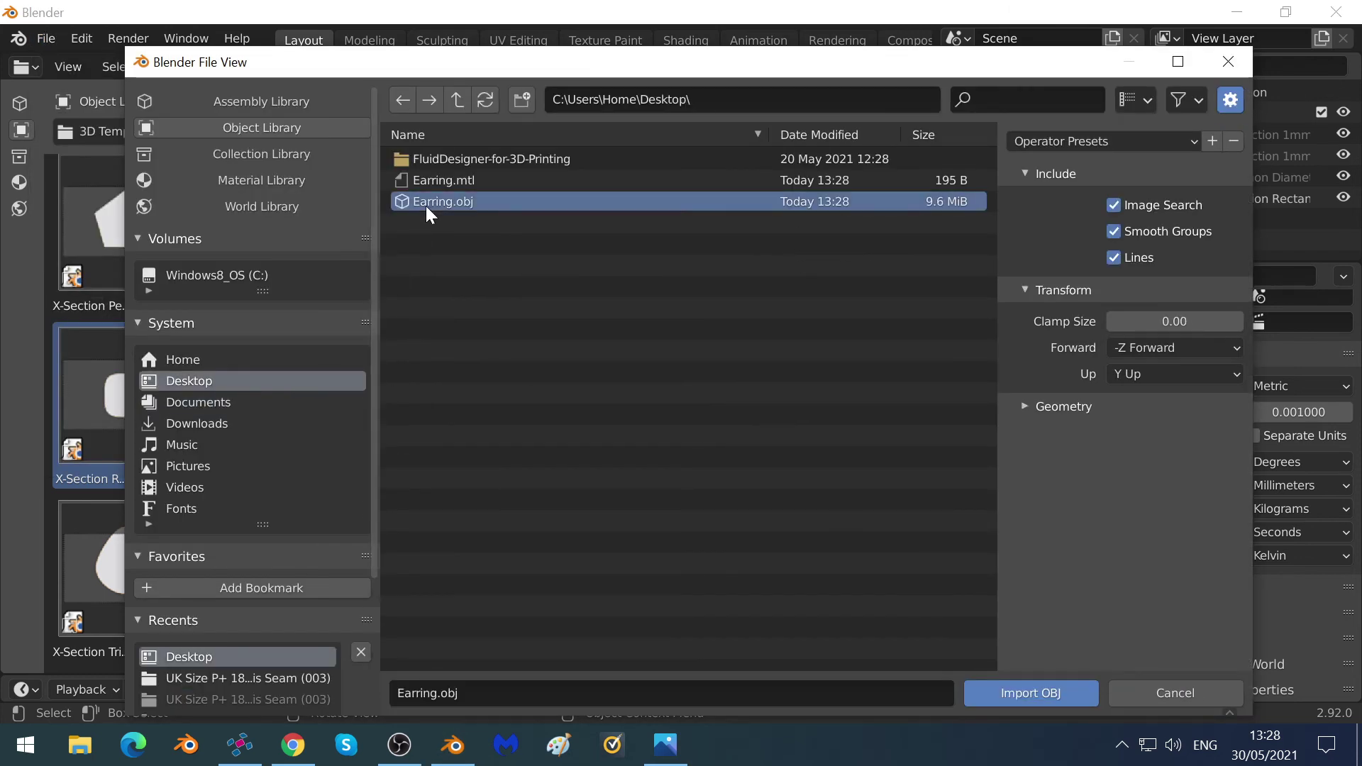
{"action": "left_click", "coordinate": [1025, 692]}
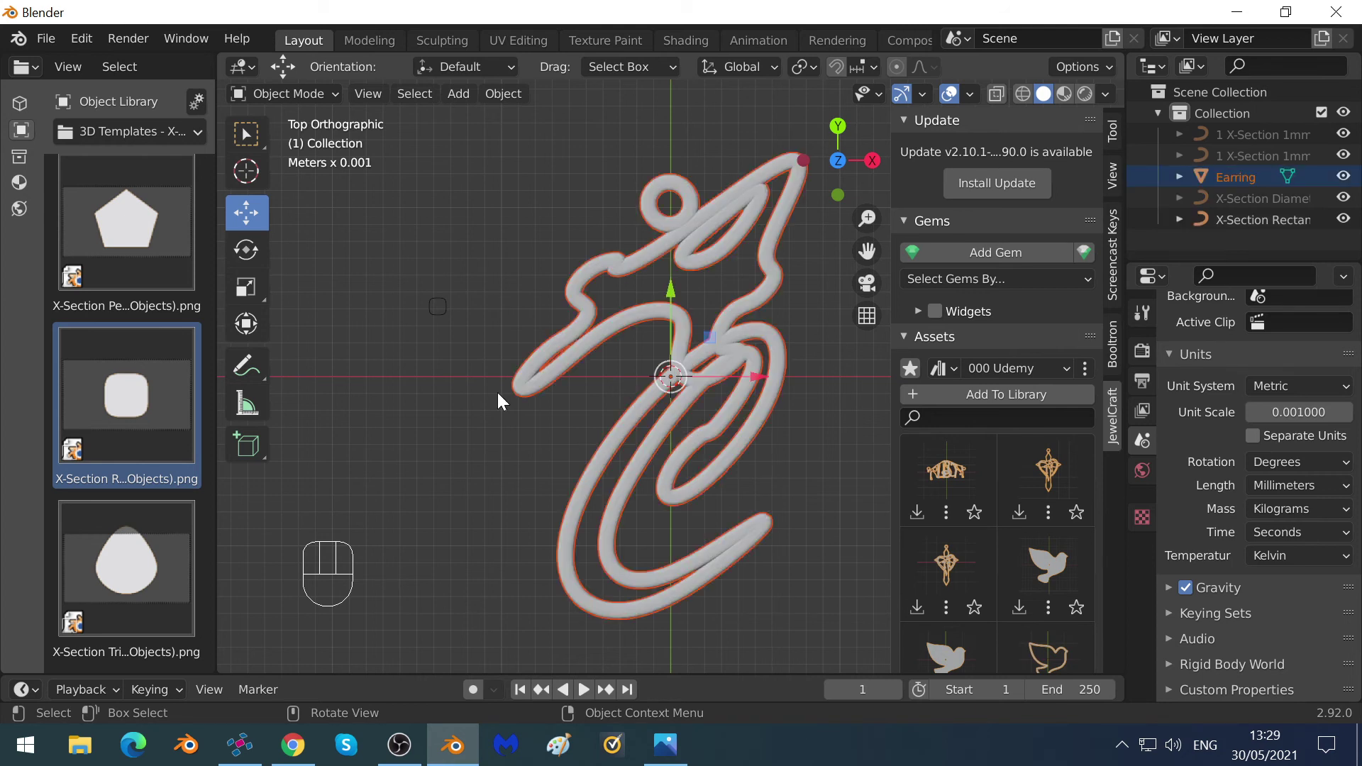
{"action": "left_click", "coordinate": [601, 336]}
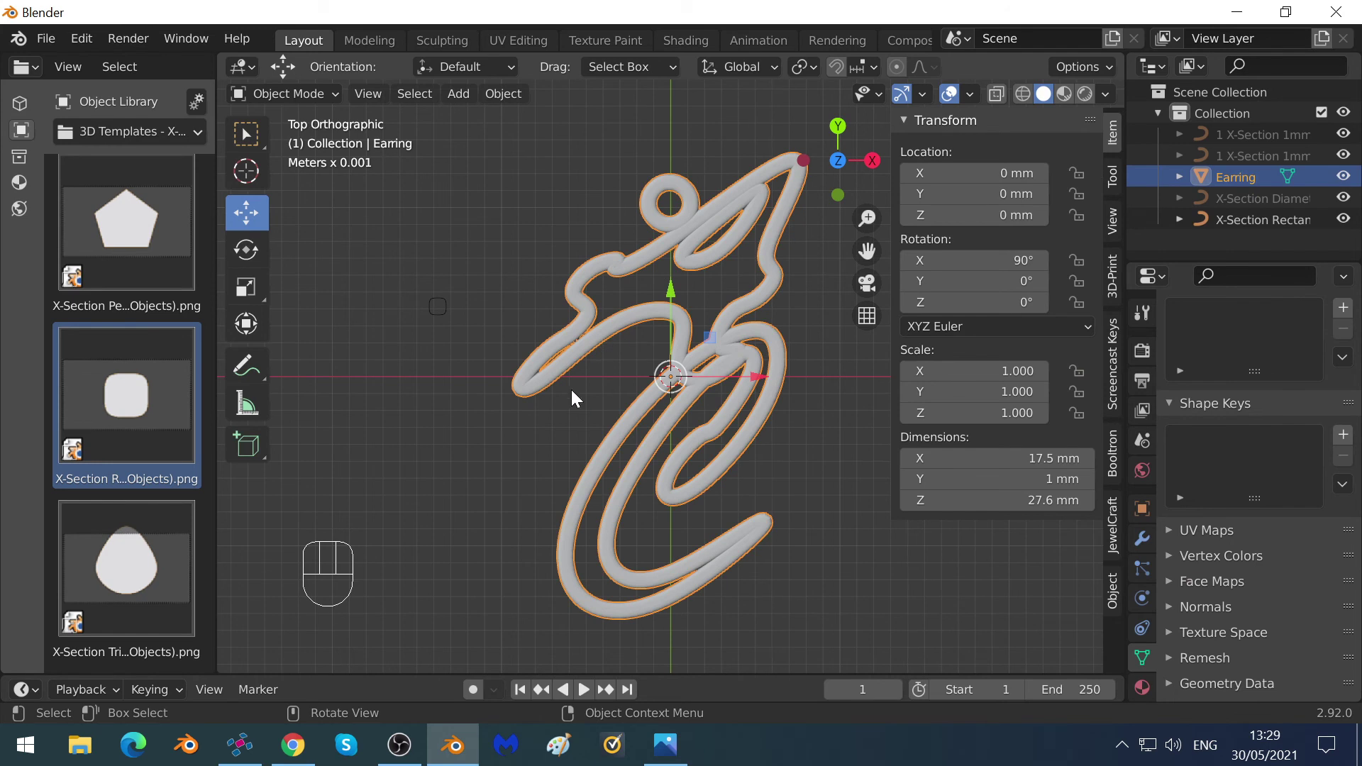
Examine the imported Earring mesh's topology up close in Edit Mode, and return to Object Mode.
{"action": "left_click", "coordinate": [284, 87]}
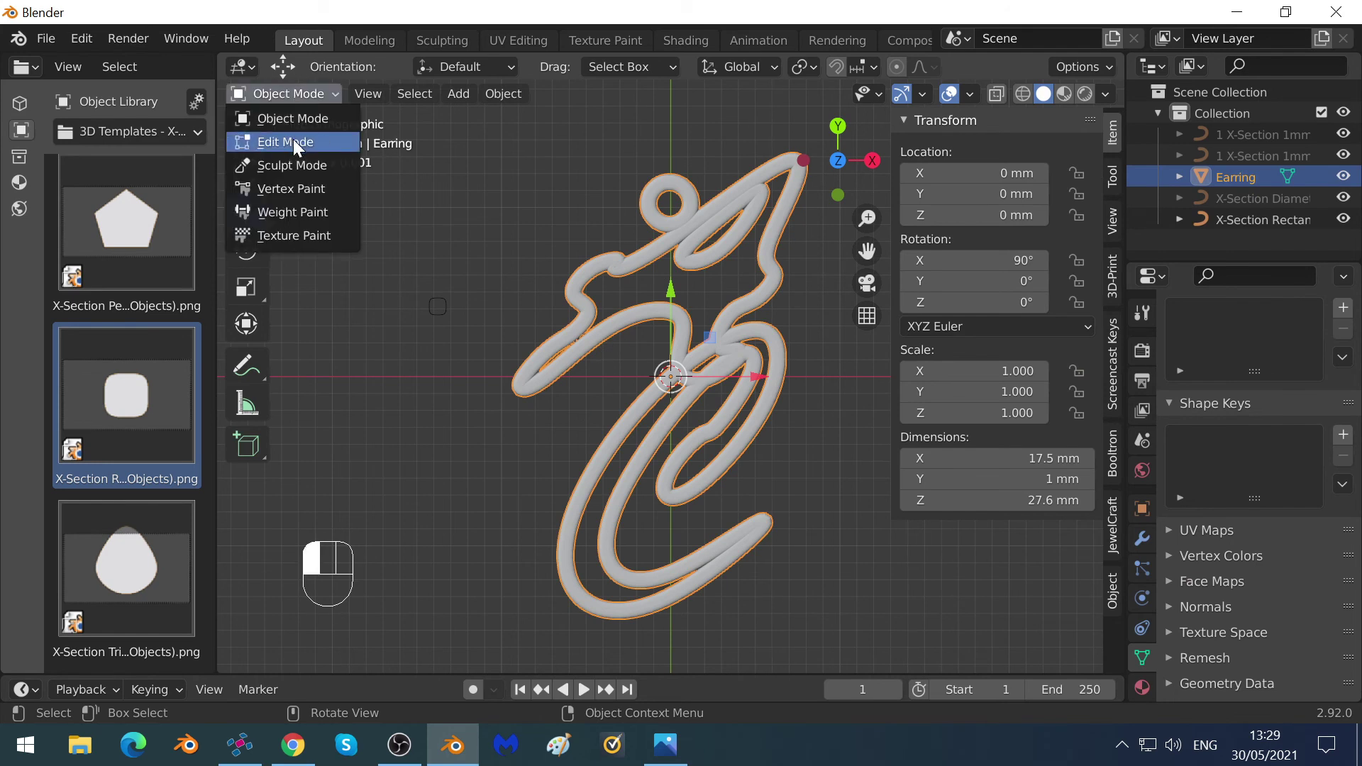
{"action": "key", "text": "Return"}
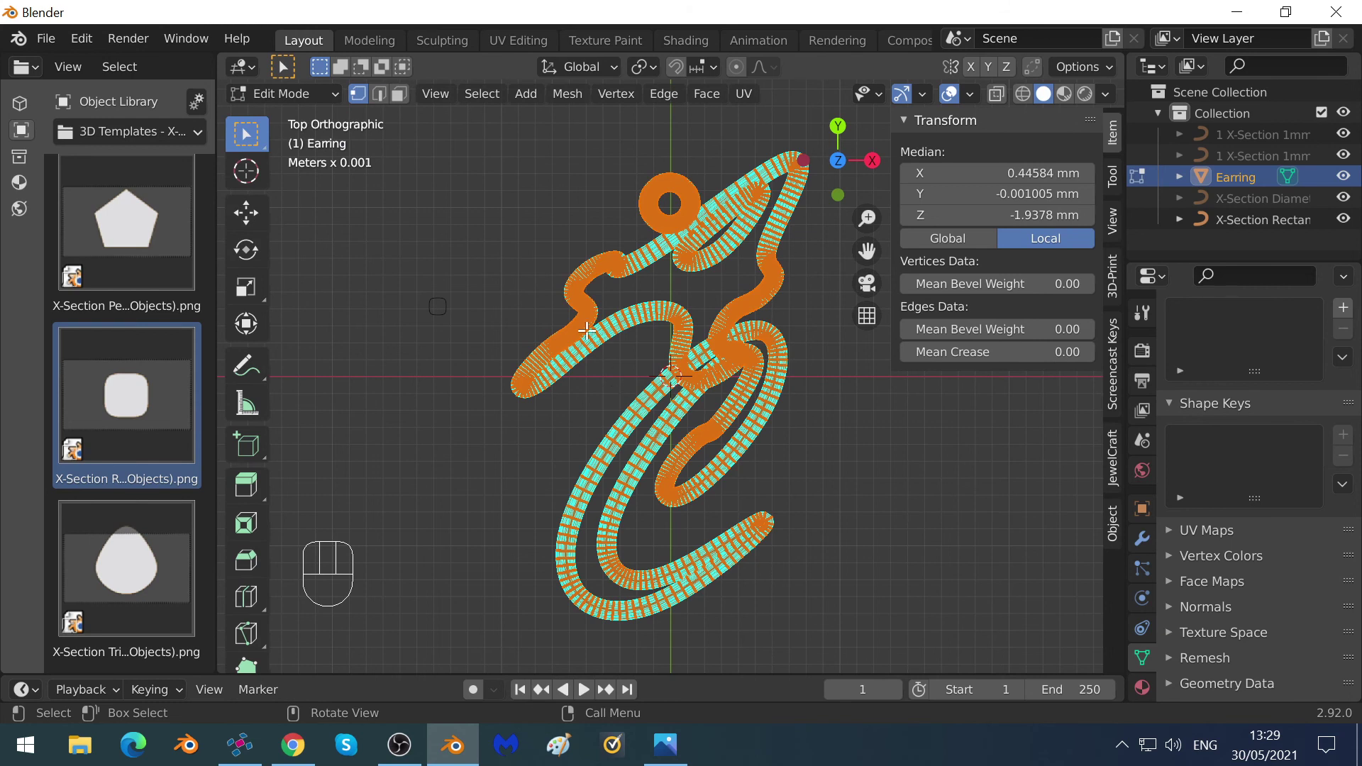
{"action": "scroll", "coordinate": [589, 333], "scroll_direction": "up", "scroll_amount": 10}
{"action": "scroll", "coordinate": [663, 410], "scroll_direction": "up", "scroll_amount": 8}
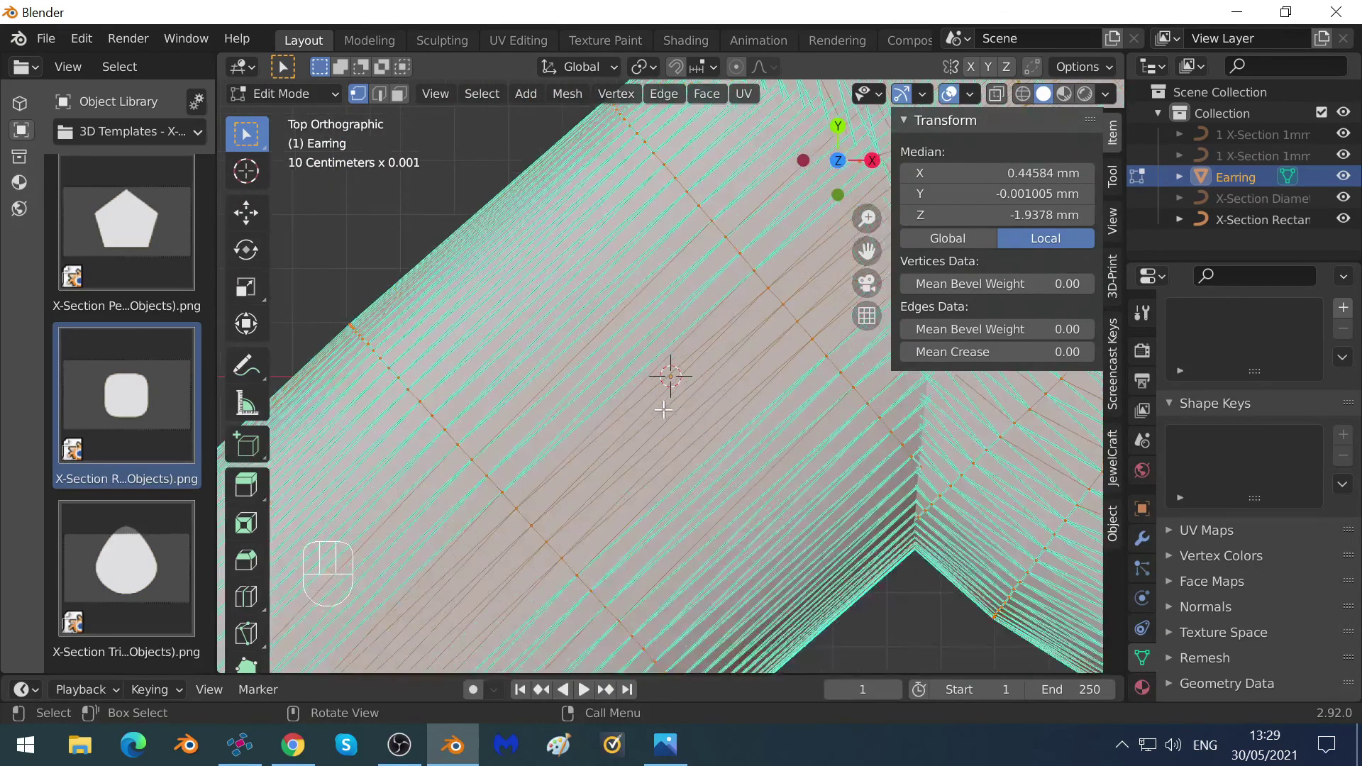
{"action": "scroll", "coordinate": [663, 410], "scroll_direction": "down", "scroll_amount": 8}
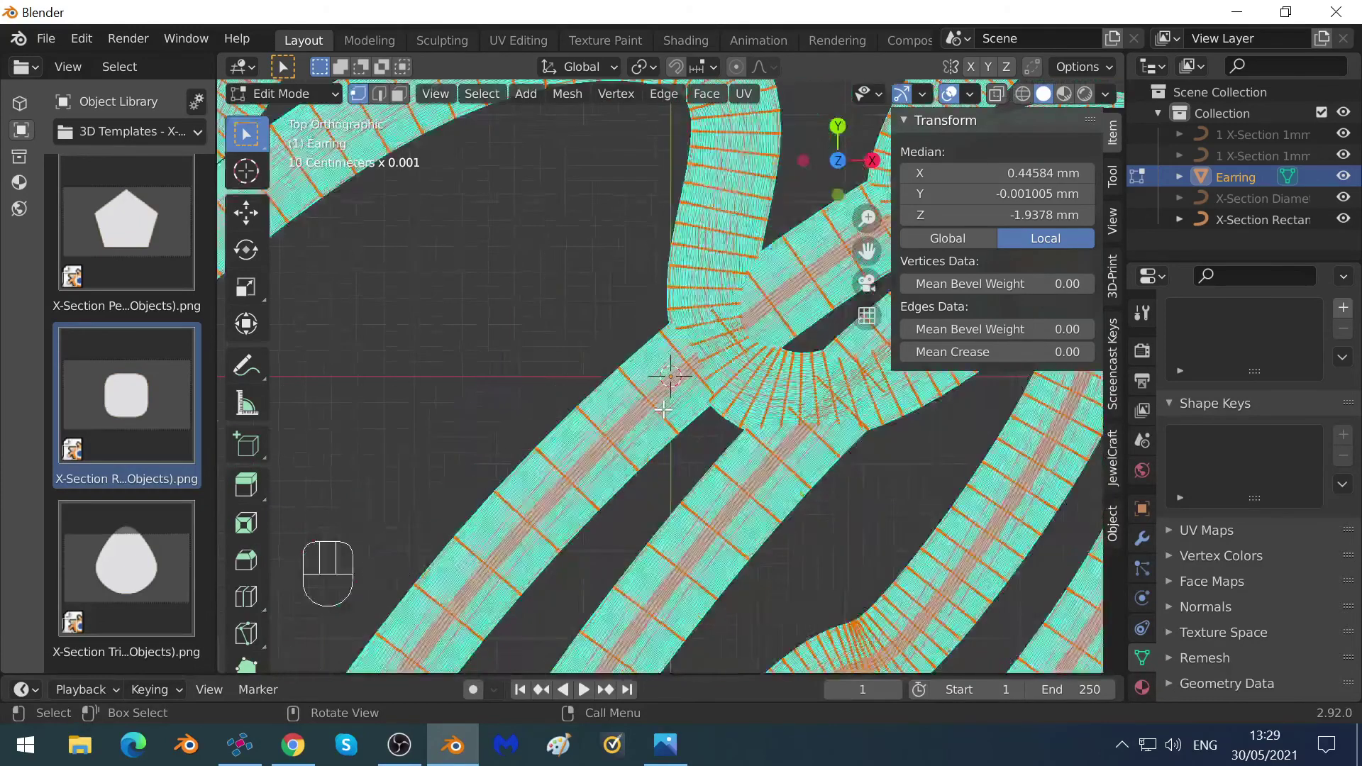
{"action": "scroll", "coordinate": [664, 410], "scroll_direction": "down", "scroll_amount": 8}
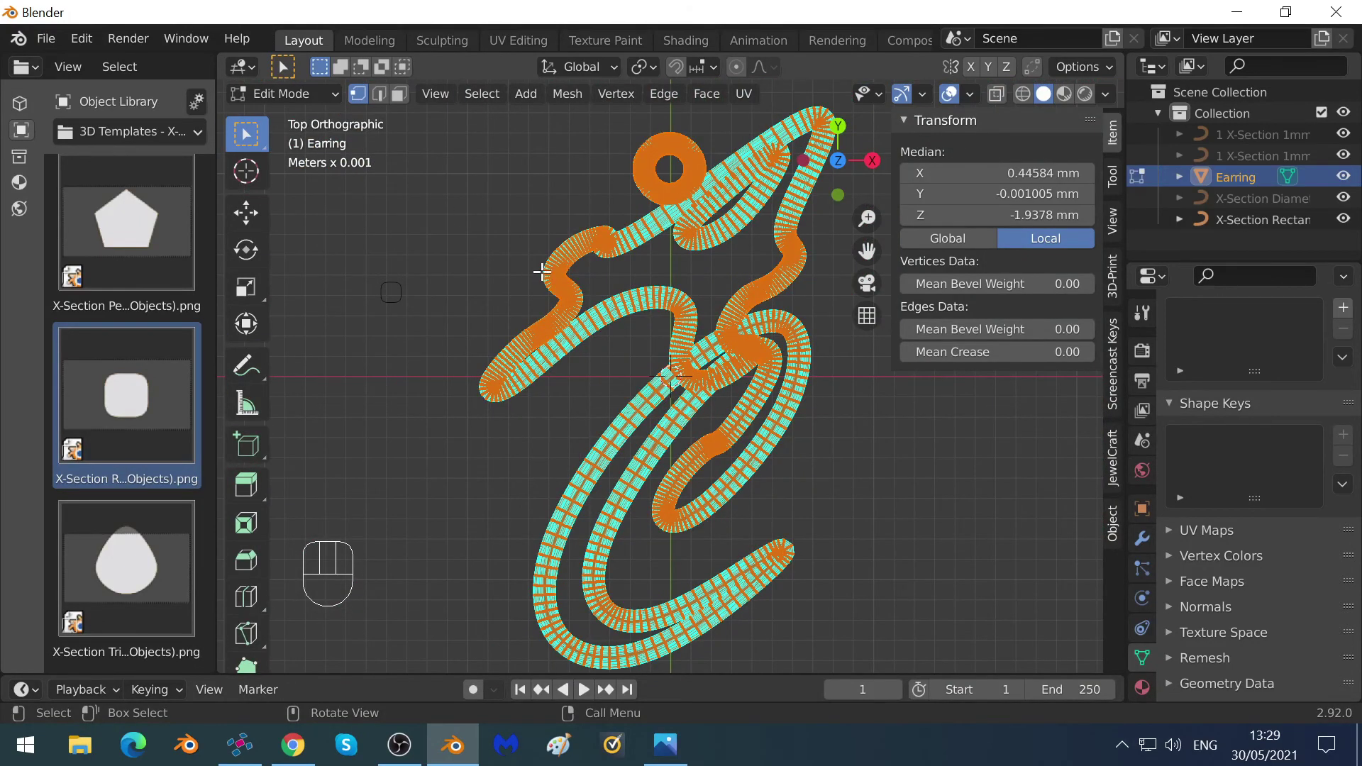
{"action": "left_click", "coordinate": [313, 91]}
{"action": "left_click", "coordinate": [300, 117]}
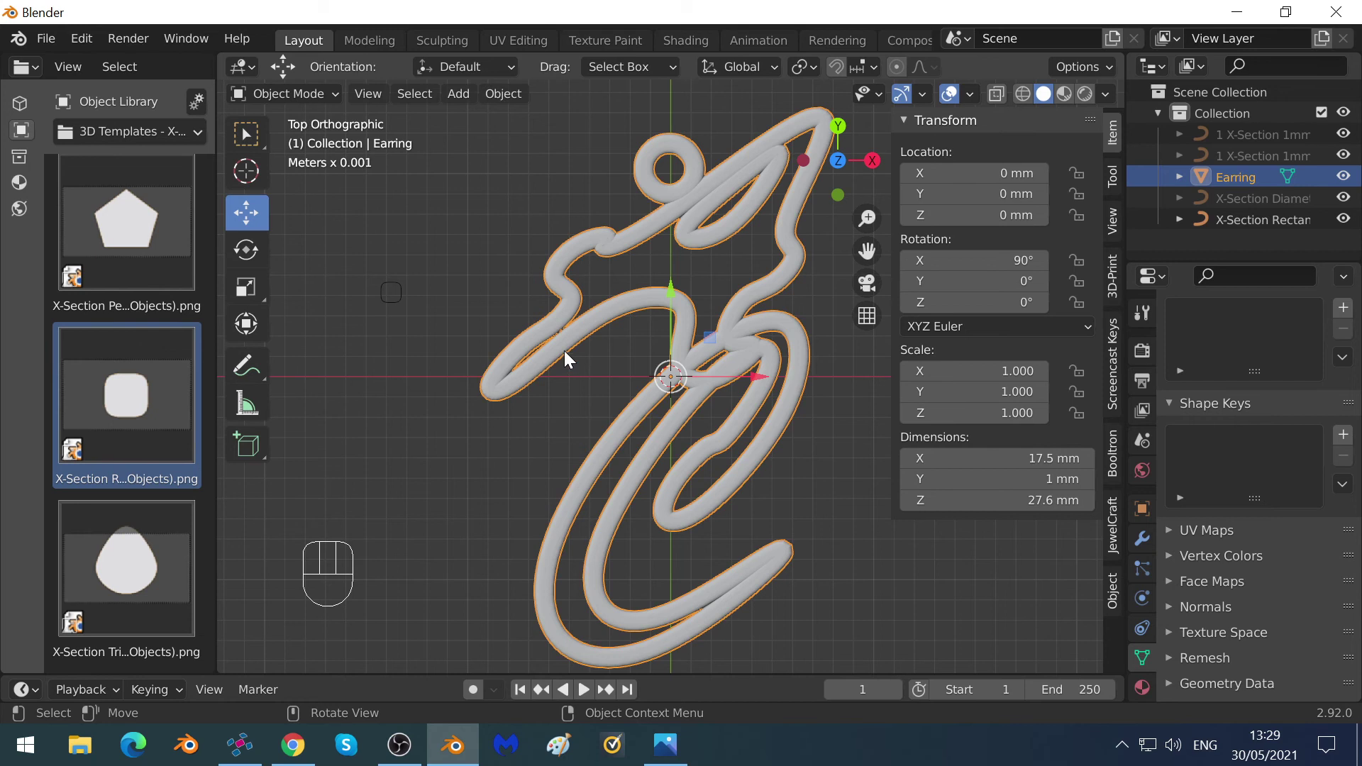
Load JewelCraft's Precious materials list for weighting and calculate the Earring mesh's weight in those metals.
{"action": "left_click", "coordinate": [1113, 532]}
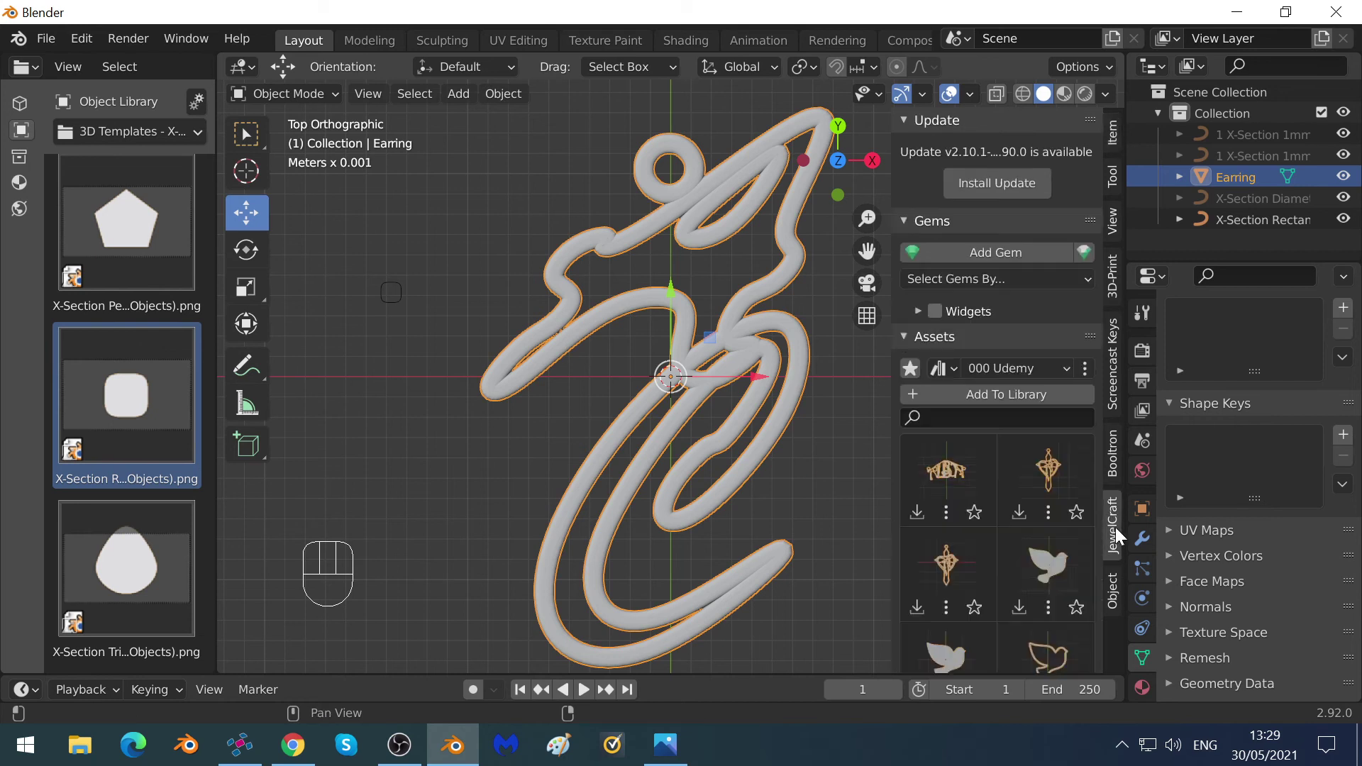
{"action": "left_click", "coordinate": [911, 335]}
{"action": "left_click", "coordinate": [909, 438]}
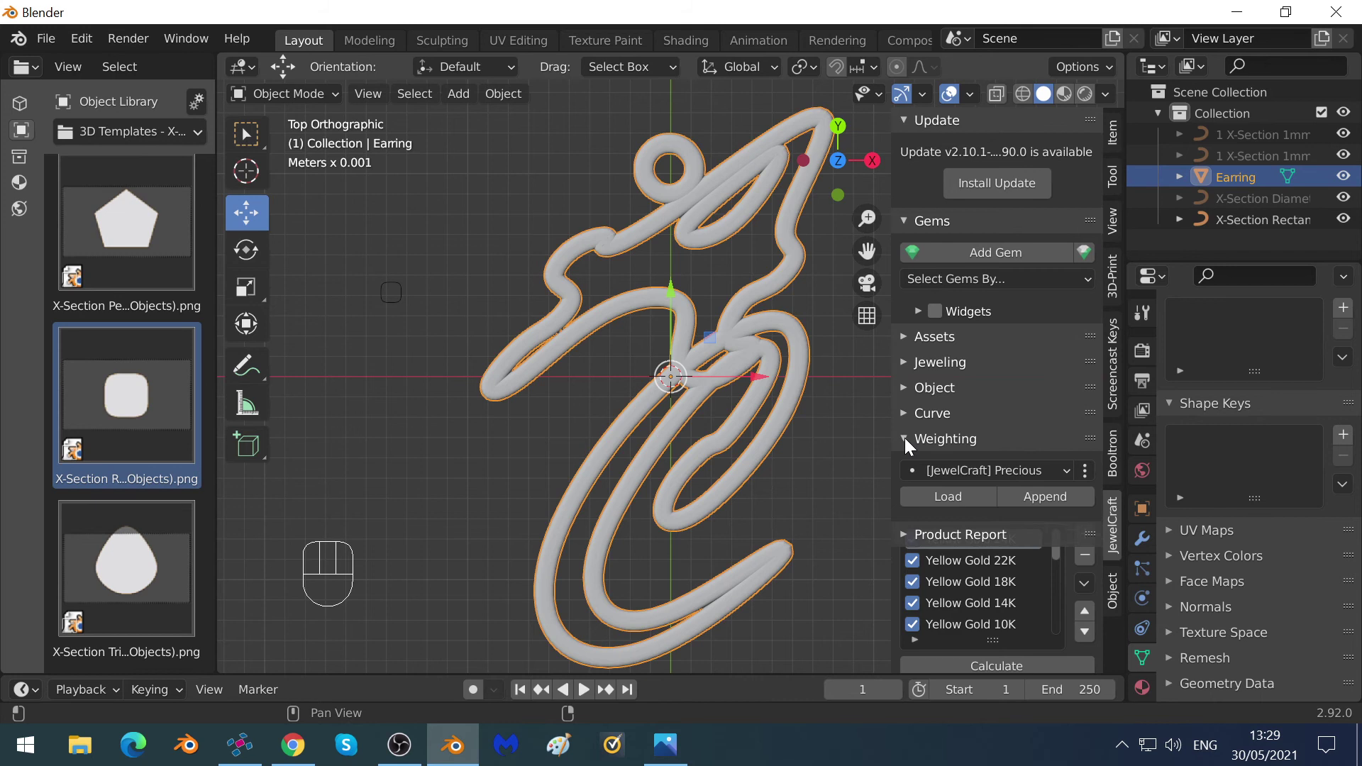
{"action": "left_click", "coordinate": [948, 492]}
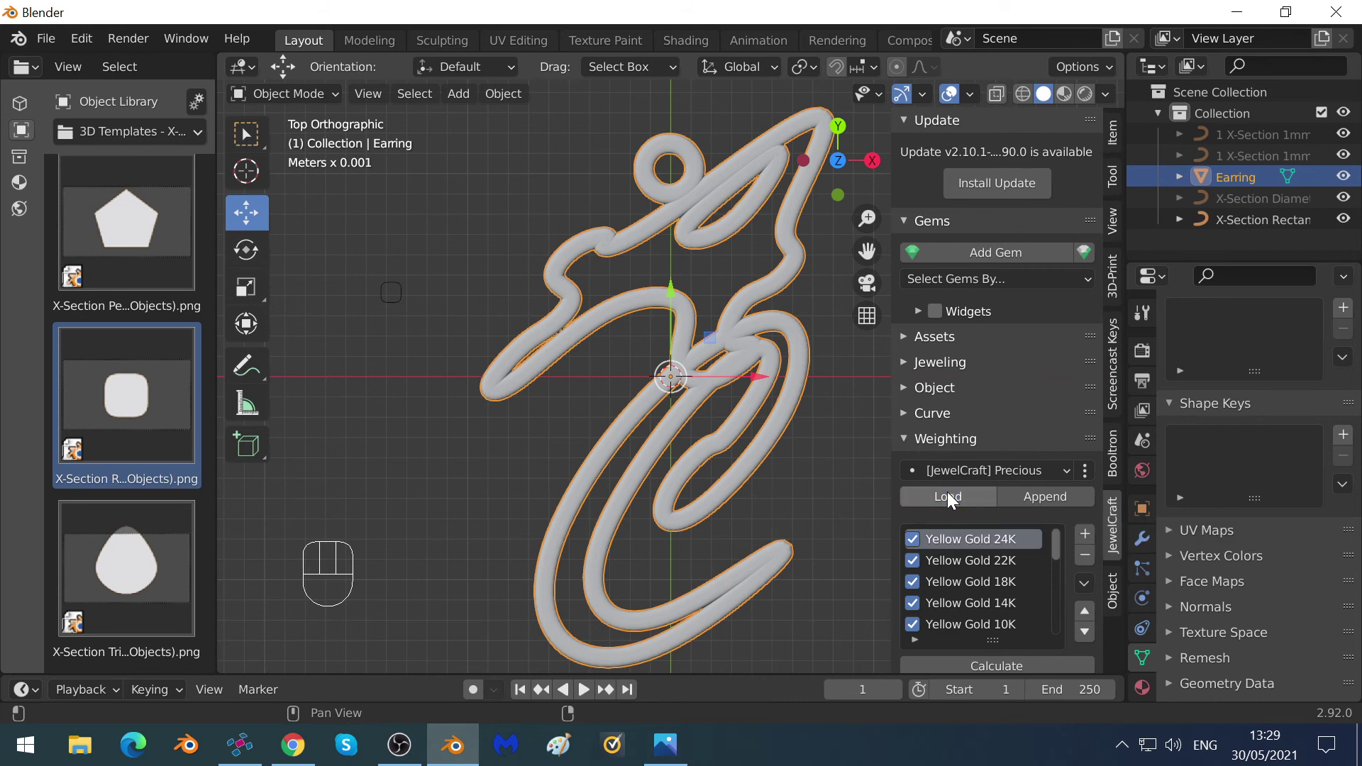
{"action": "left_click", "coordinate": [1024, 667]}
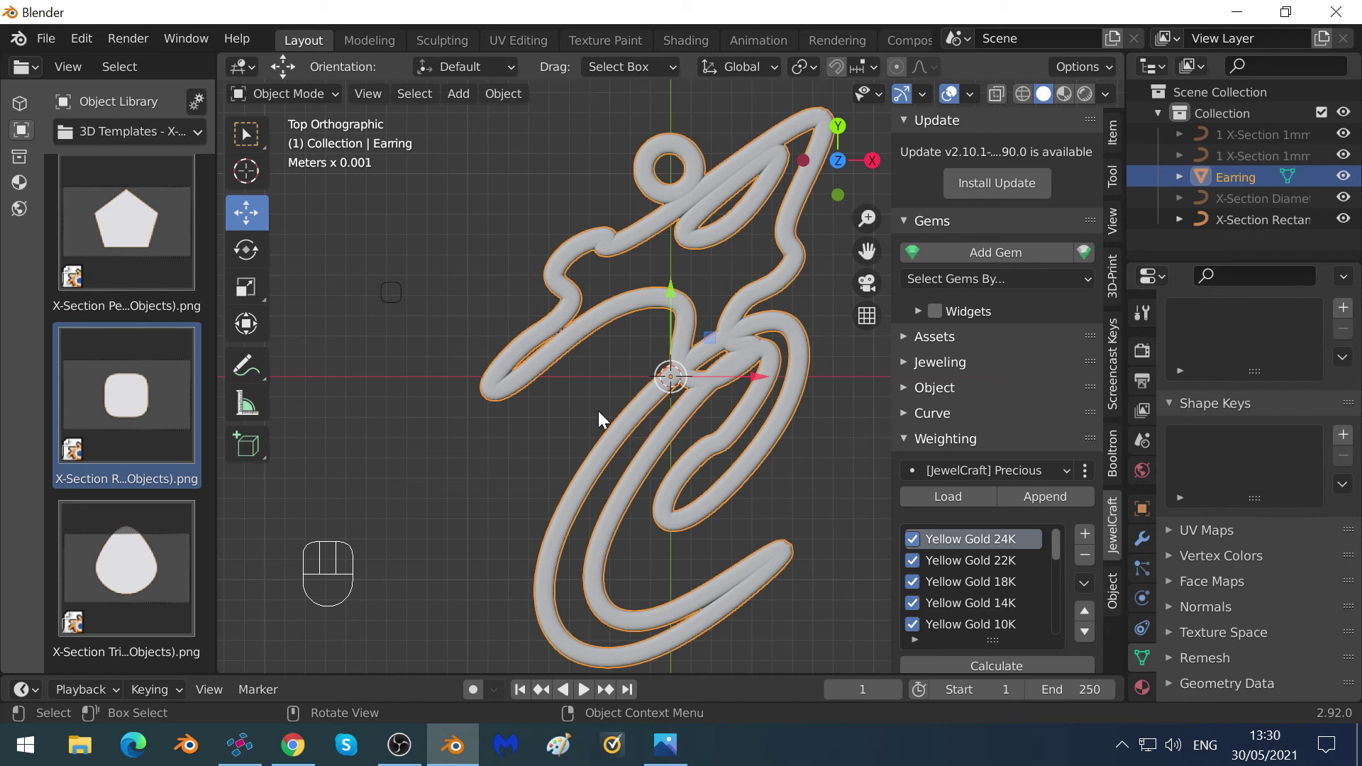
Hide the viewport sidebar and delete all objects and the collection from the scene.
{"action": "key", "text": "n"}
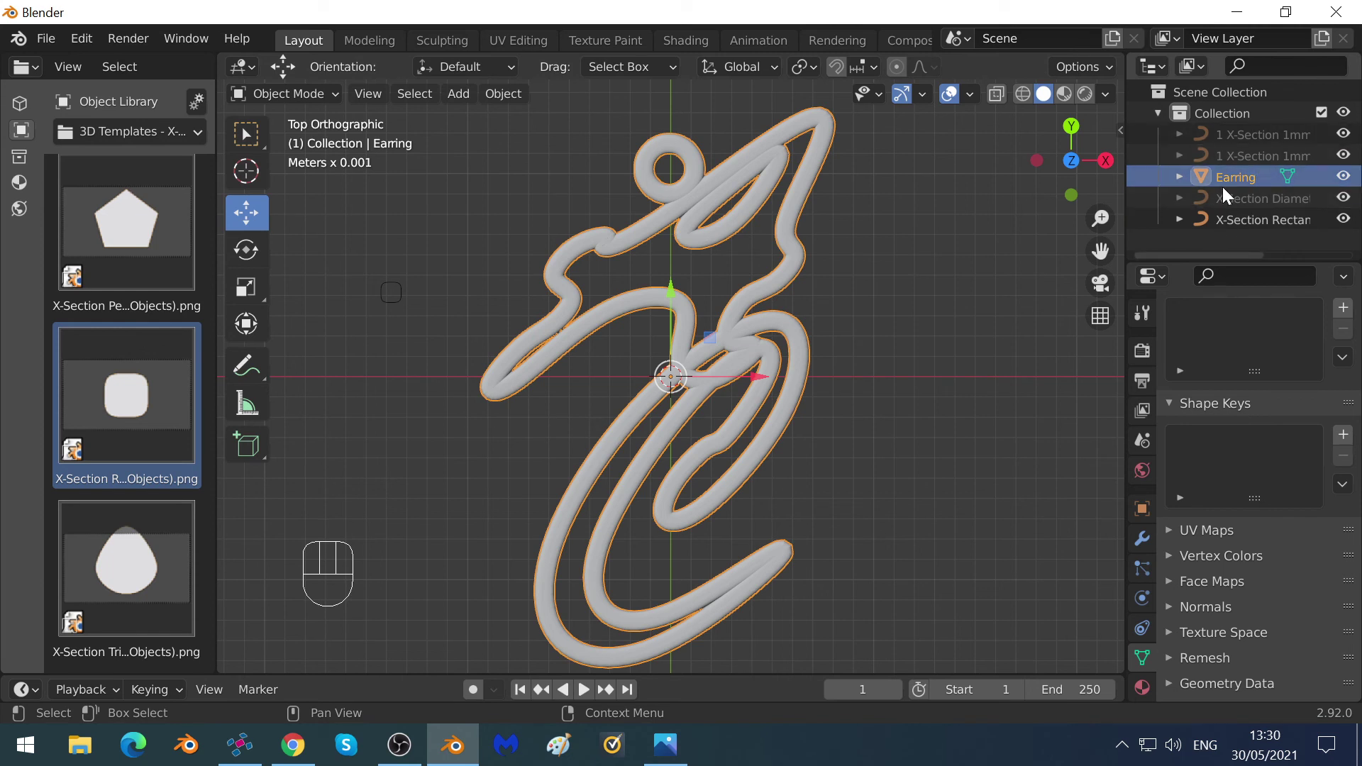
{"action": "key", "text": "a"}
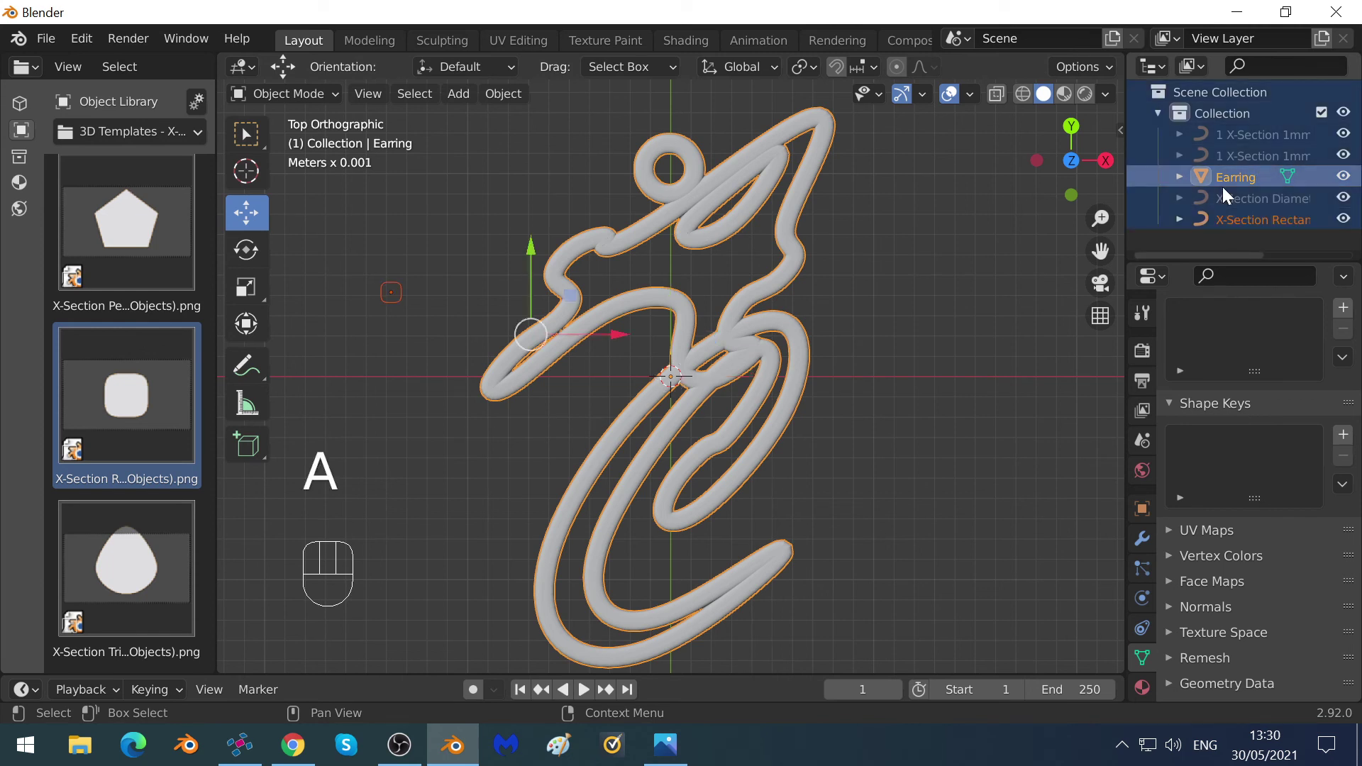
{"action": "key", "text": "x"}
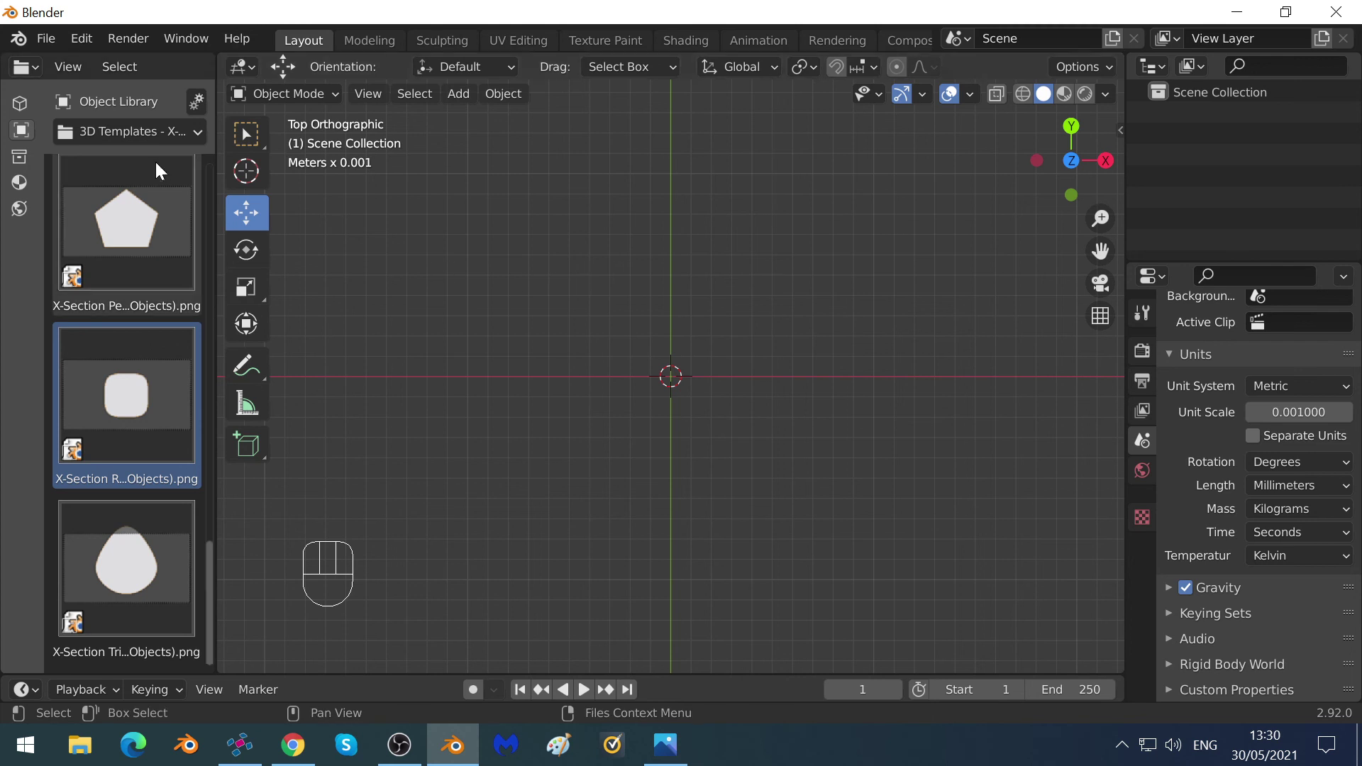
Switch the object library to the Jewellery - Pendants category.
{"action": "left_click", "coordinate": [131, 133]}
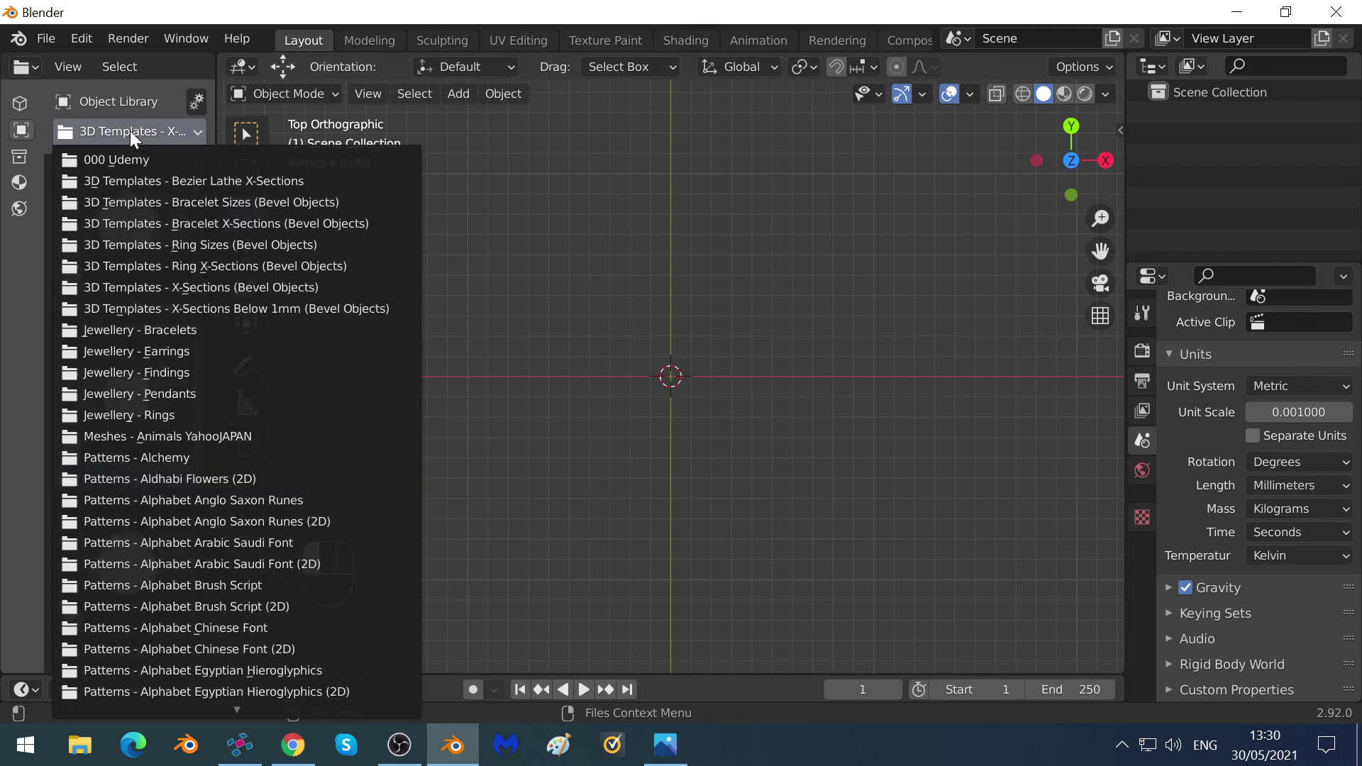
{"action": "left_click", "coordinate": [169, 392]}
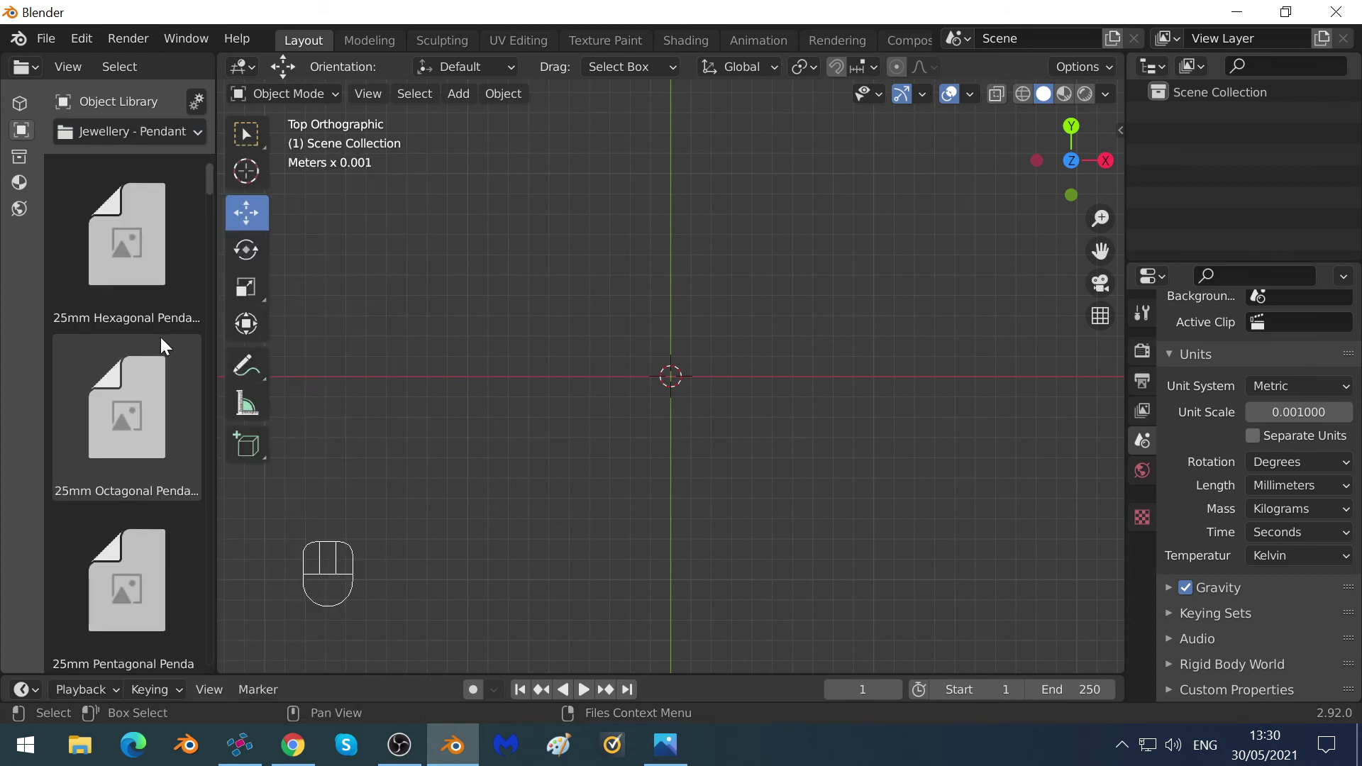
Place the 25mm Triangular Pendant from the object library at the centre of the scene.
{"action": "scroll", "coordinate": [160, 337], "scroll_direction": "down", "scroll_amount": 5}
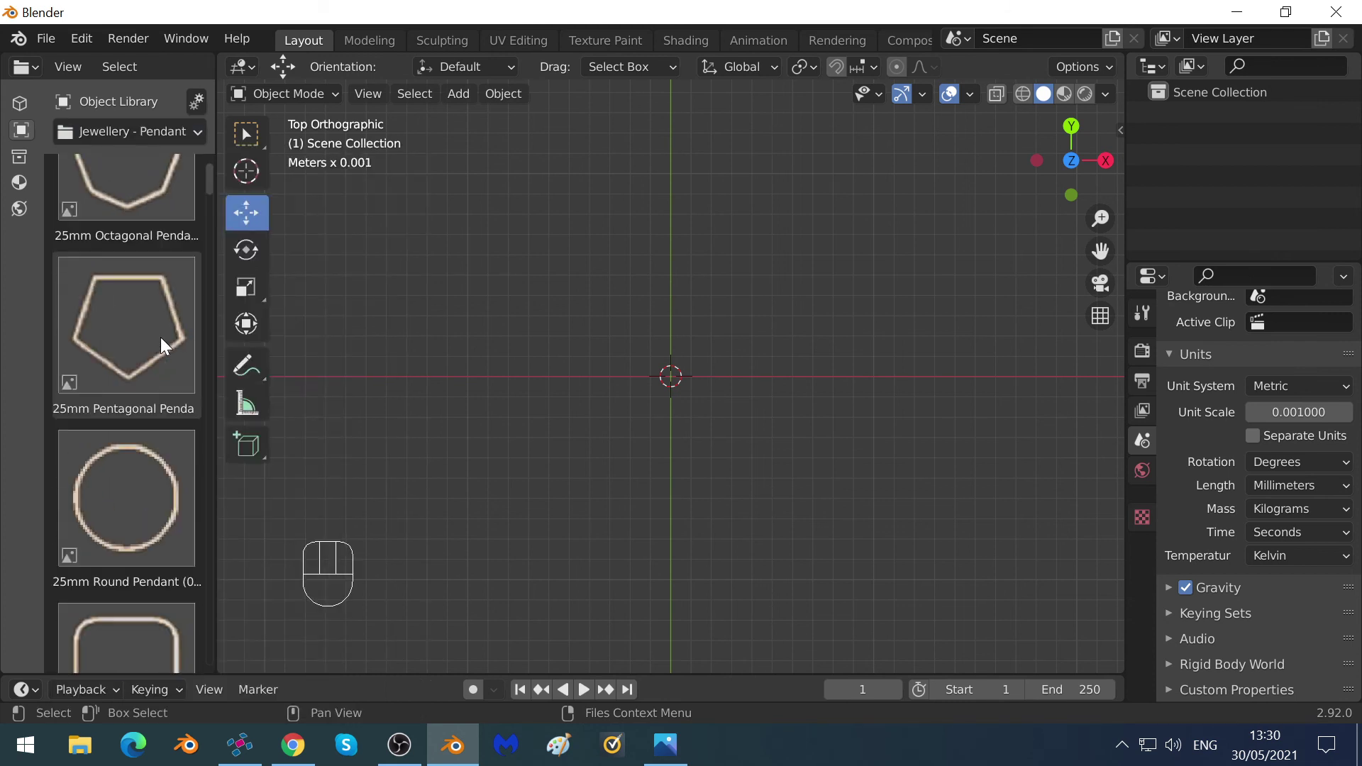
{"action": "scroll", "coordinate": [160, 337], "scroll_direction": "down", "scroll_amount": 8}
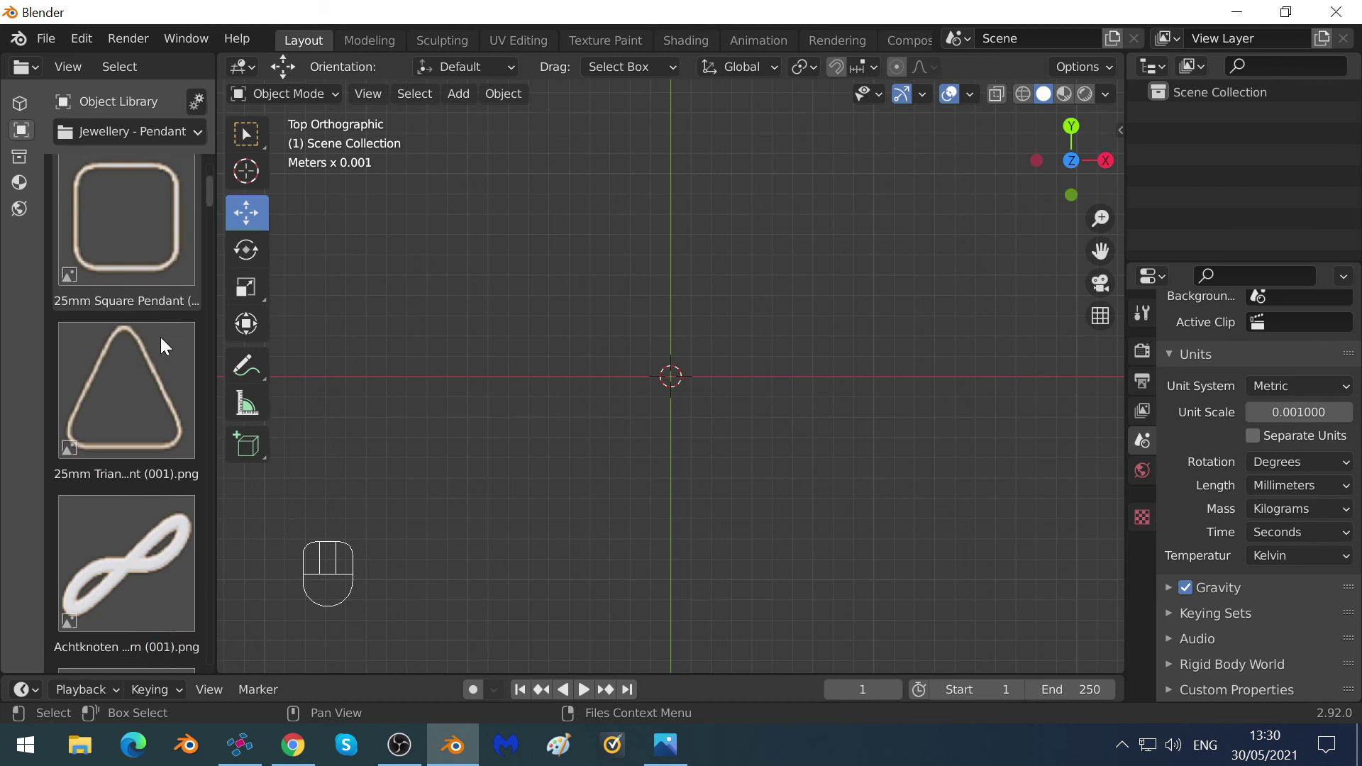
{"action": "scroll", "coordinate": [161, 337], "scroll_direction": "down", "scroll_amount": 1}
{"action": "left_click", "coordinate": [132, 359]}
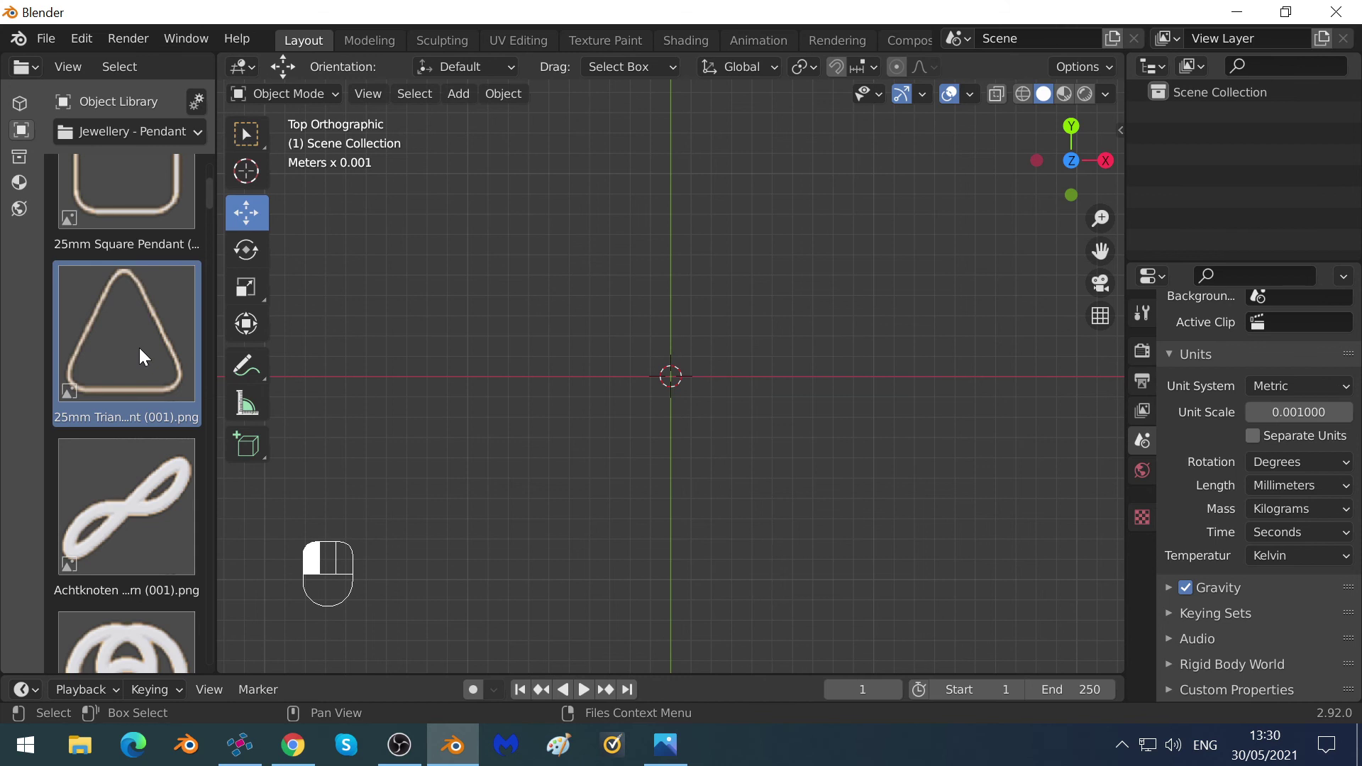
{"action": "left_click_drag", "start_coordinate": [140, 348], "coordinate": [526, 398]}
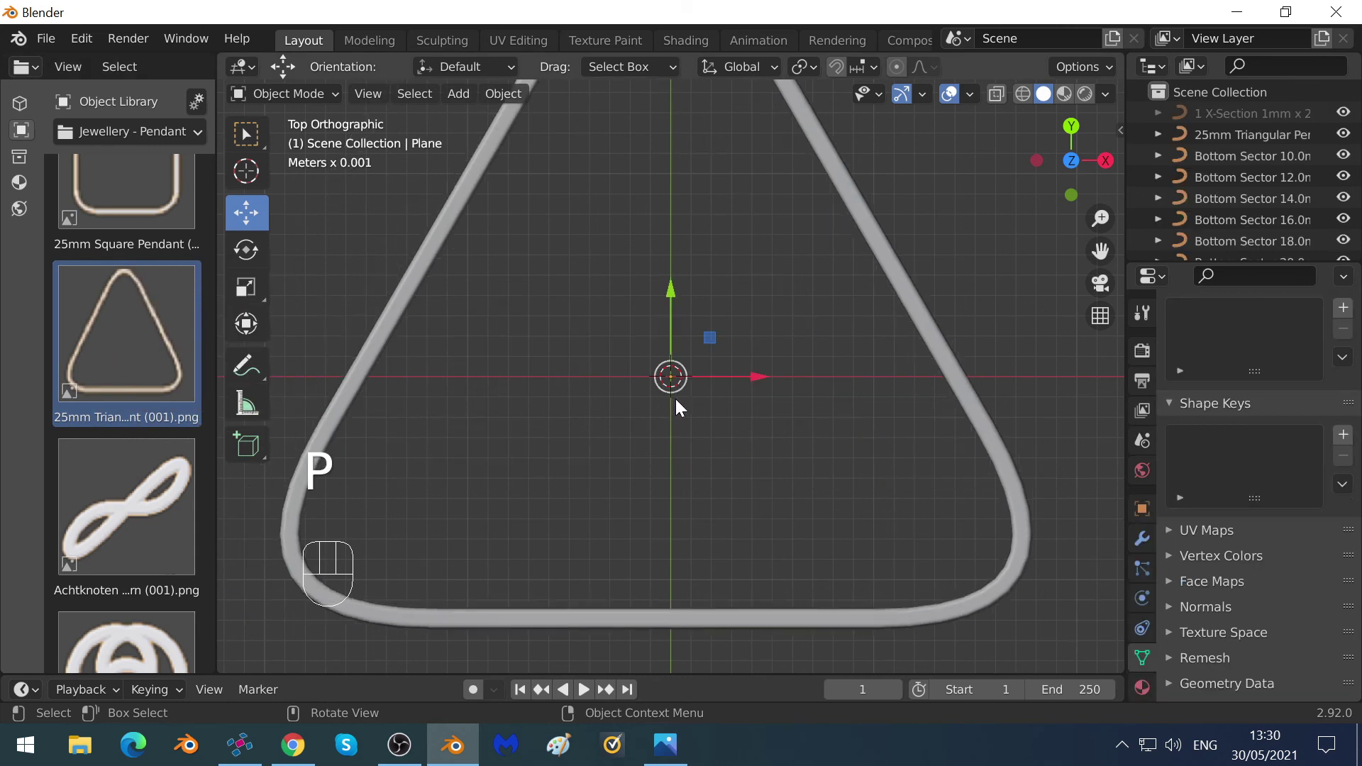
{"action": "left_click", "coordinate": [673, 454]}
Inspect the template curves surrounding the triangular pendant frame and select the 22 mm square curve.
{"action": "scroll", "coordinate": [673, 454], "scroll_direction": "down", "scroll_amount": 3}
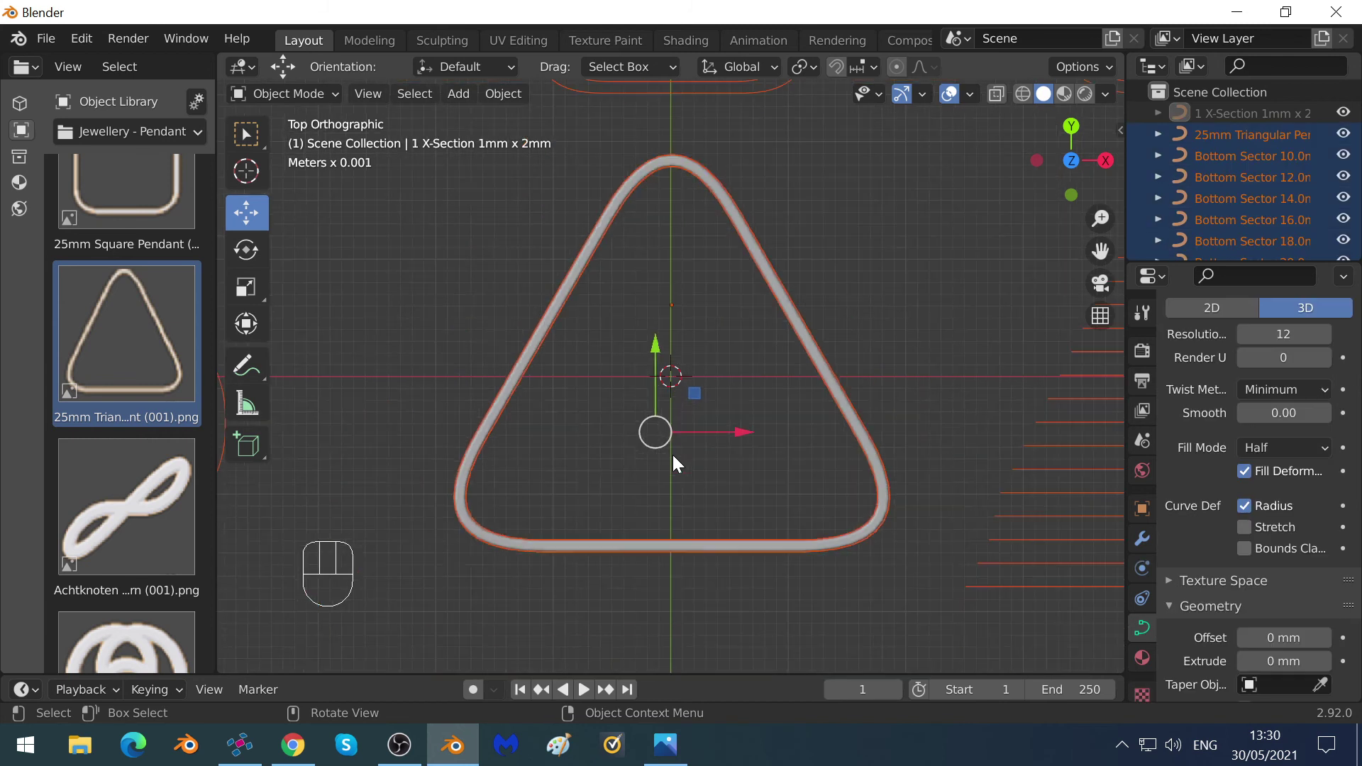
{"action": "scroll", "coordinate": [673, 454], "scroll_direction": "down", "scroll_amount": 2}
{"action": "scroll", "coordinate": [633, 372], "scroll_direction": "down", "scroll_amount": 3}
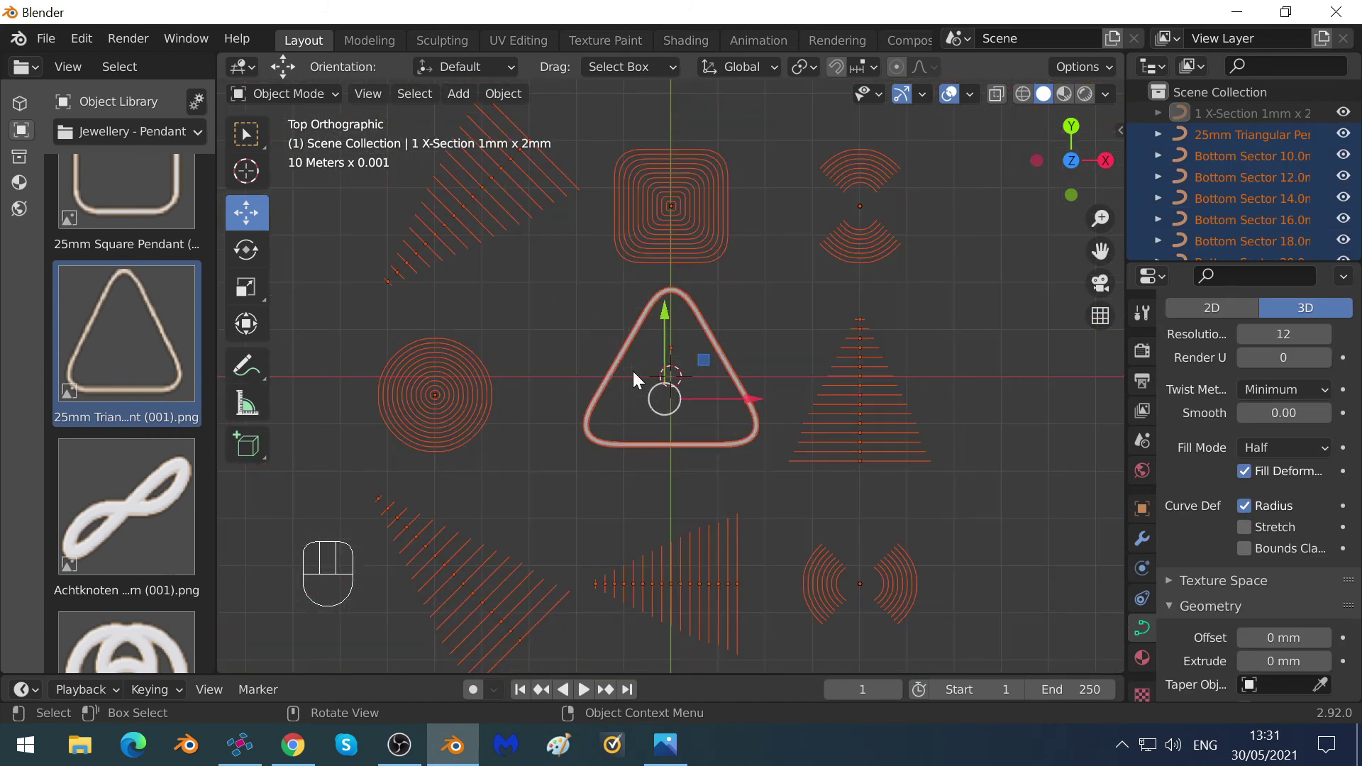
{"action": "scroll", "coordinate": [633, 372], "scroll_direction": "up", "scroll_amount": 2}
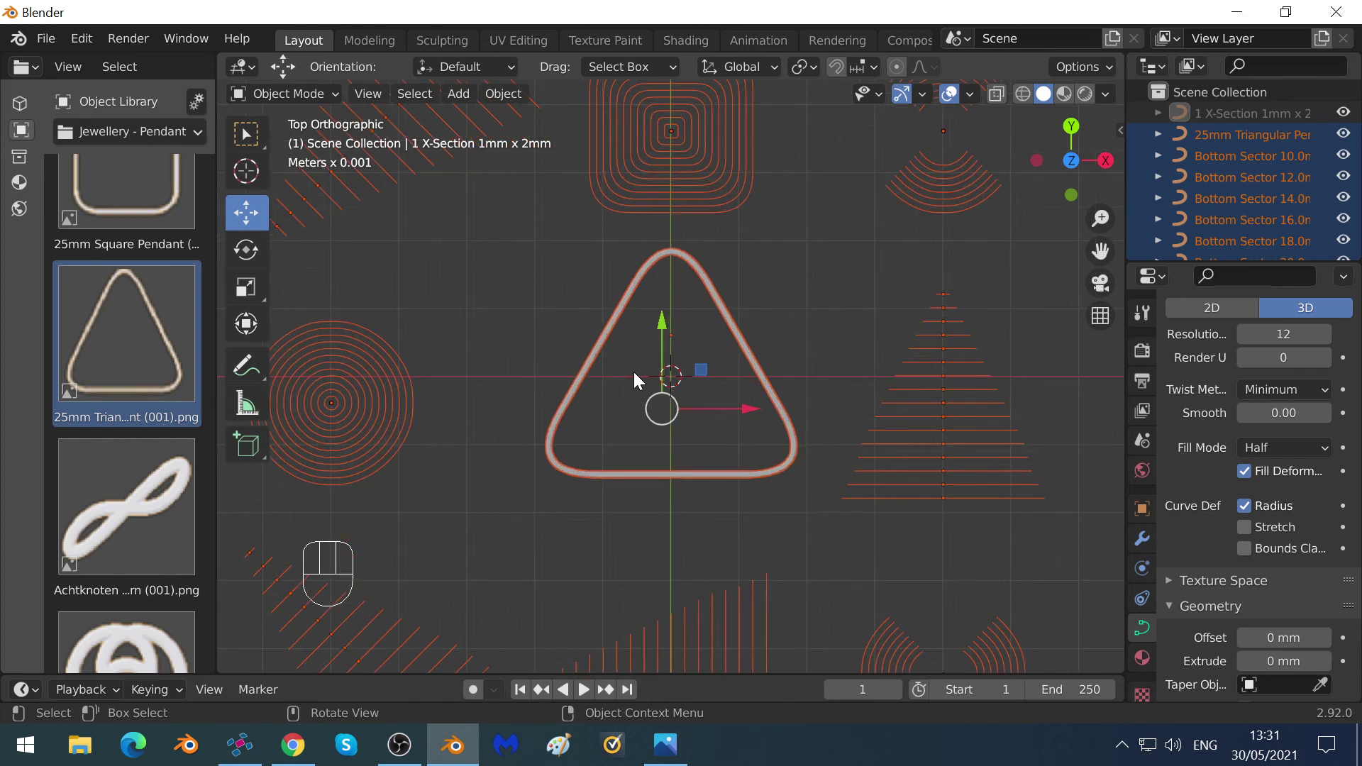
{"action": "left_click", "coordinate": [623, 203]}
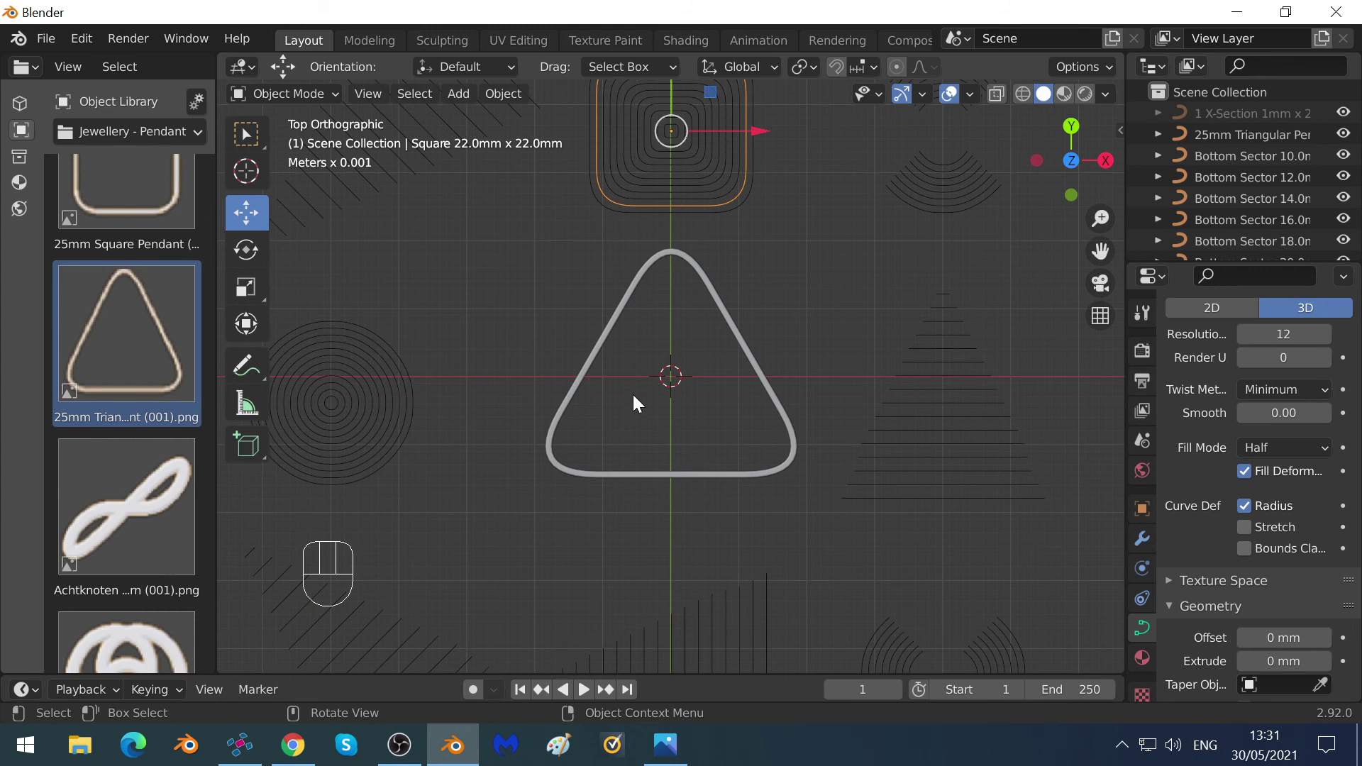
Switch the object library to the Patterns - Art Deco Broadway category.
{"action": "left_click", "coordinate": [125, 134]}
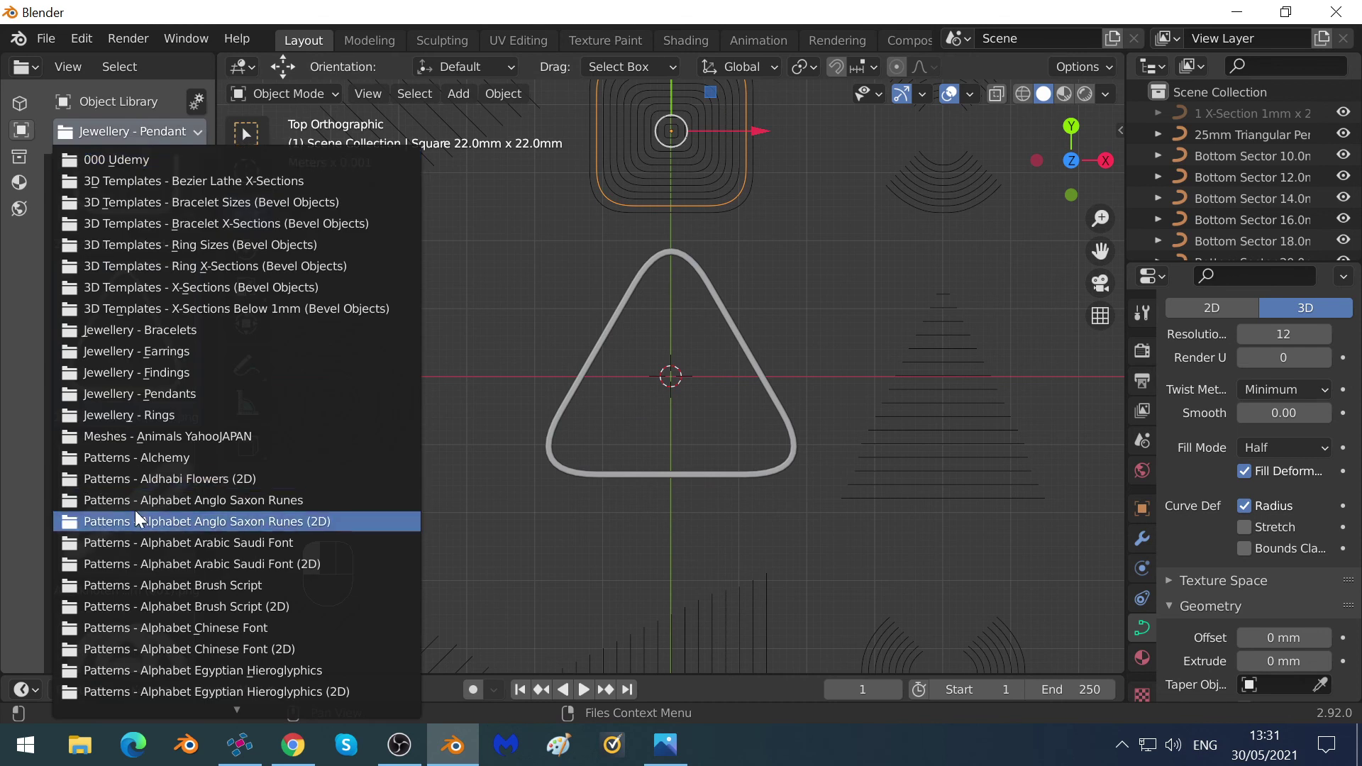
{"action": "key", "text": "Down"}
{"action": "key", "text": "Down"}
{"action": "key", "text": "Down"}
{"action": "key", "text": "Down"}
{"action": "key", "text": "Down"}
{"action": "key", "text": "Down"}
{"action": "key", "text": "Down"}
{"action": "key", "text": "Down"}
{"action": "key", "text": "Down"}
{"action": "key", "text": "Down"}
{"action": "key", "text": "Down"}
{"action": "key", "text": "Down"}
{"action": "key", "text": "Down"}
{"action": "key", "text": "Down"}
{"action": "key", "text": "Down"}
{"action": "key", "text": "Down"}
{"action": "key", "text": "Down"}
{"action": "key", "text": "Down"}
{"action": "key", "text": "Down"}
{"action": "key", "text": "Down"}
{"action": "key", "text": "Down"}
{"action": "key", "text": "Down"}
{"action": "key", "text": "Down"}
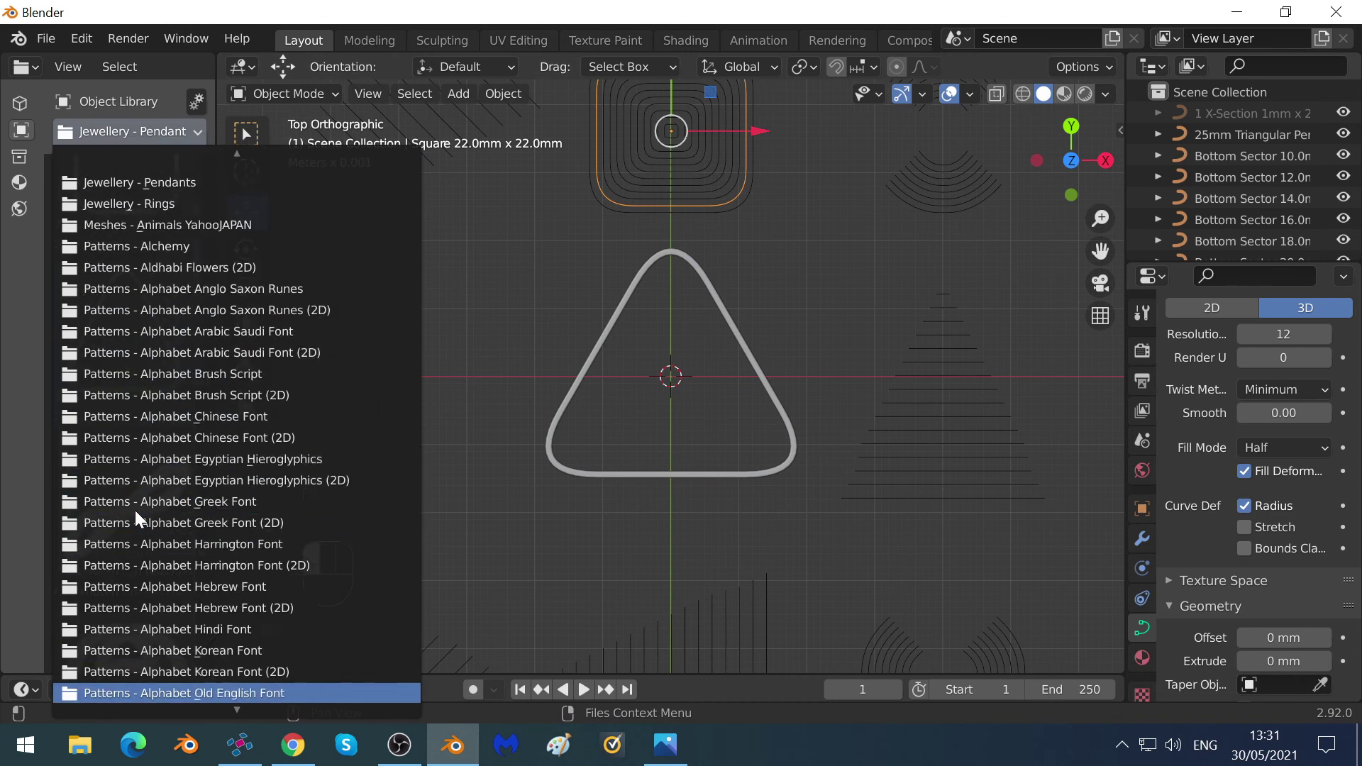
{"action": "key", "text": "Down"}
{"action": "key", "text": "Down"}
{"action": "key", "text": "Down"}
{"action": "key", "text": "Down"}
{"action": "key", "text": "Down"}
{"action": "key", "text": "Down"}
{"action": "key", "text": "Down"}
{"action": "key", "text": "Down"}
{"action": "key", "text": "Down"}
{"action": "key", "text": "Down"}
{"action": "key", "text": "Down"}
{"action": "key", "text": "Down"}
{"action": "key", "text": "Down"}
{"action": "key", "text": "Down"}
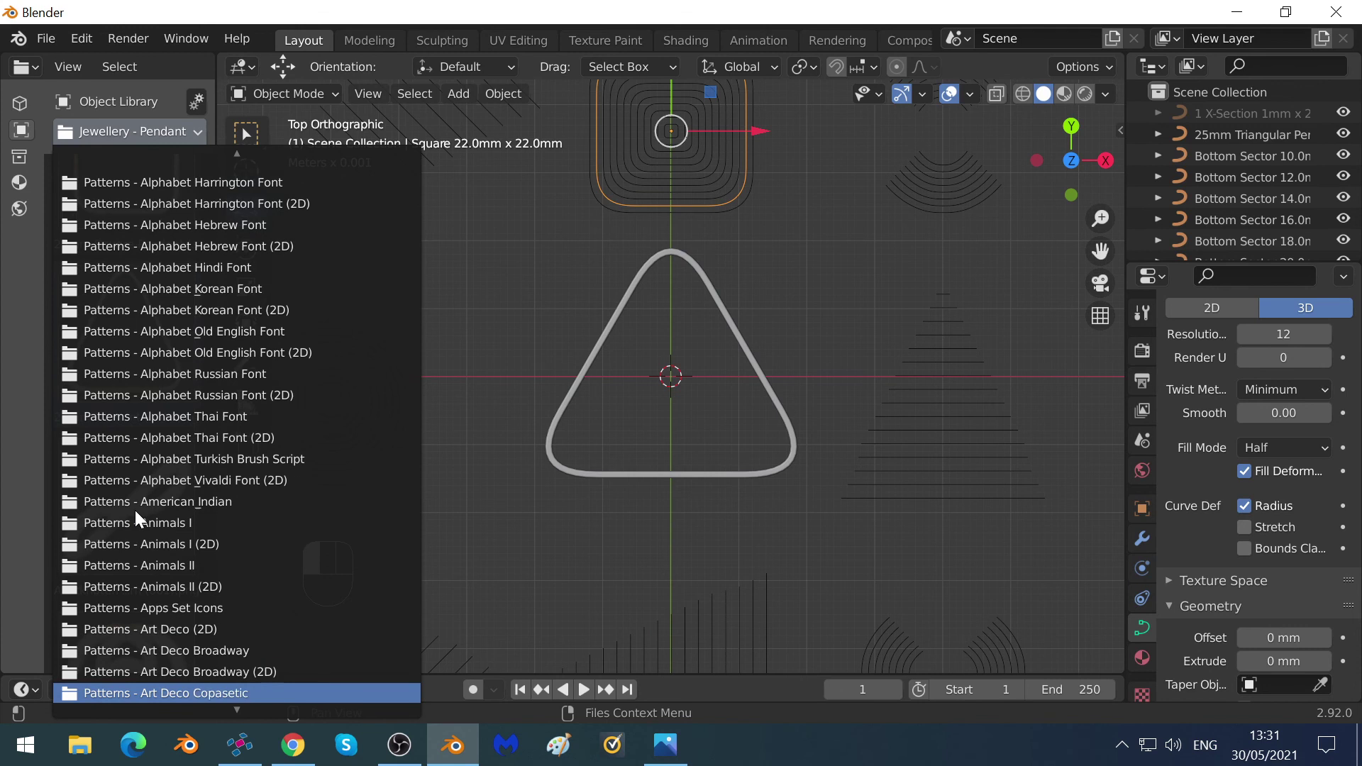
{"action": "key", "text": "Down"}
{"action": "key", "text": "Down"}
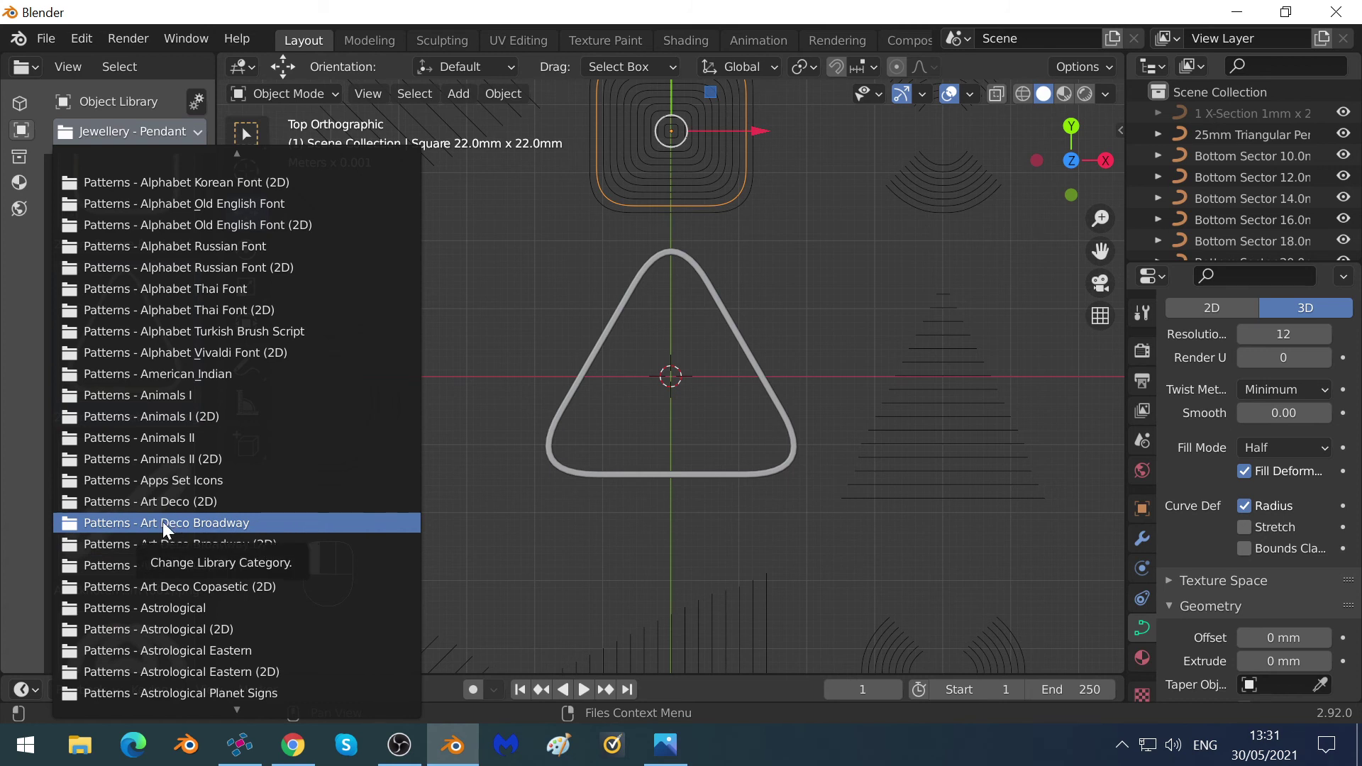
{"action": "left_click", "coordinate": [163, 522]}
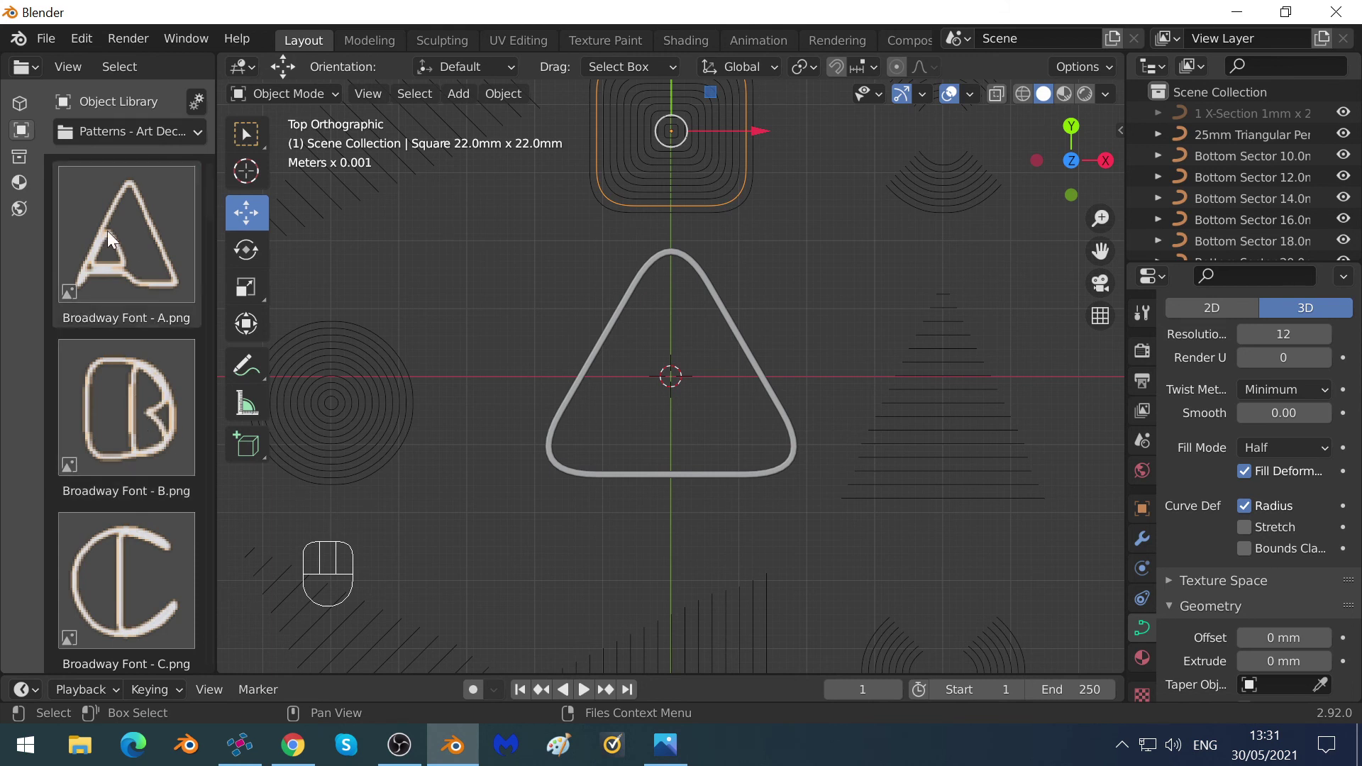
Place the Broadway Font letter A in the upper left of the triangular frame, overlapping the frame's left side.
{"action": "left_click_drag", "start_coordinate": [116, 249], "coordinate": [528, 345]}
{"action": "key", "text": "p"}
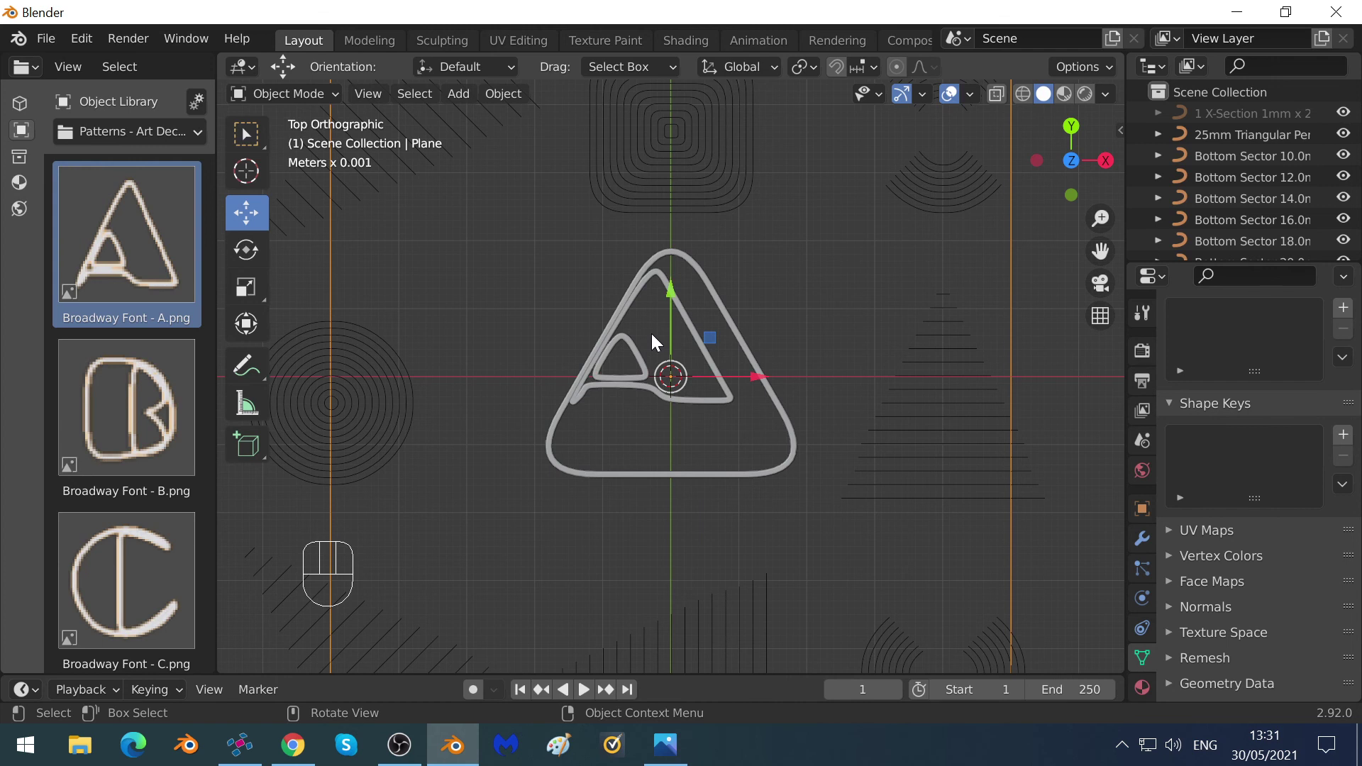
{"action": "left_click", "coordinate": [651, 334]}
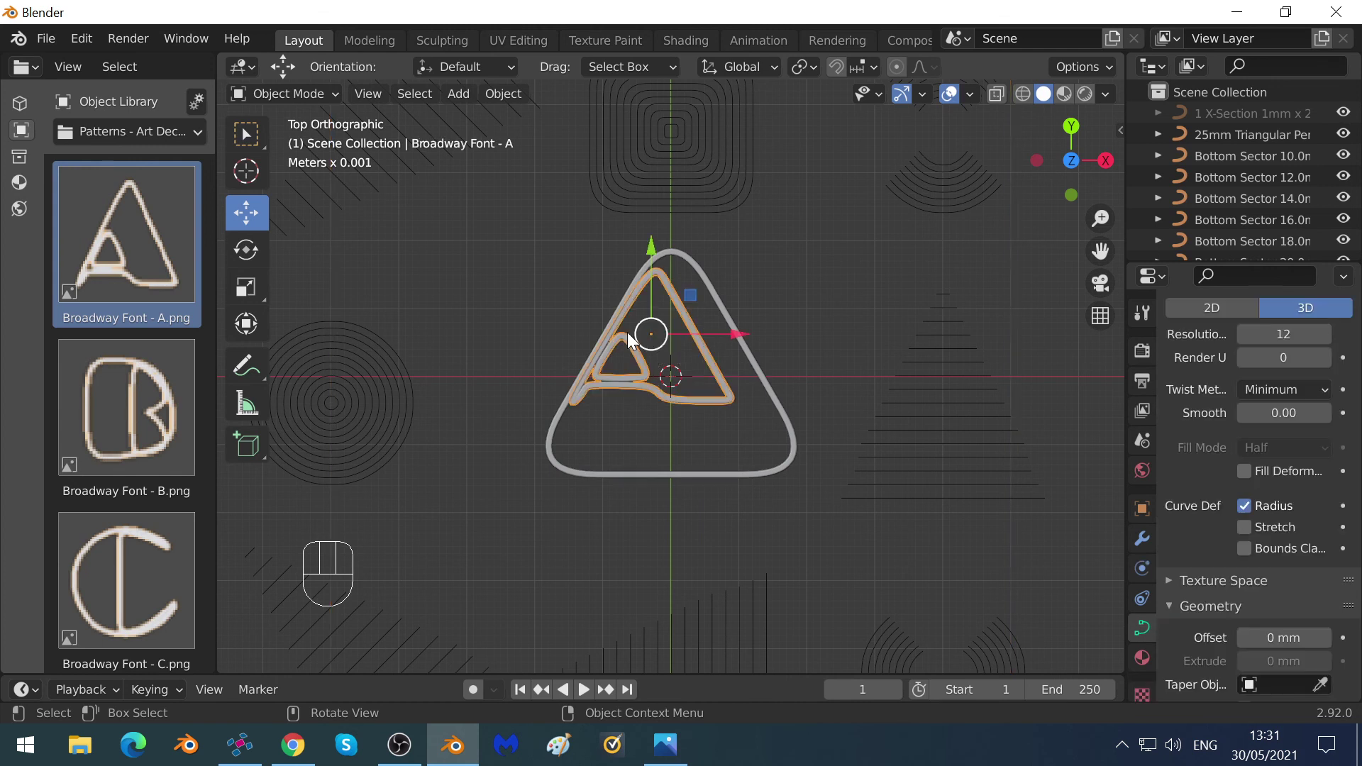
{"action": "scroll", "coordinate": [612, 326], "scroll_direction": "up", "scroll_amount": 3}
{"action": "scroll", "coordinate": [611, 325], "scroll_direction": "up", "scroll_amount": 1}
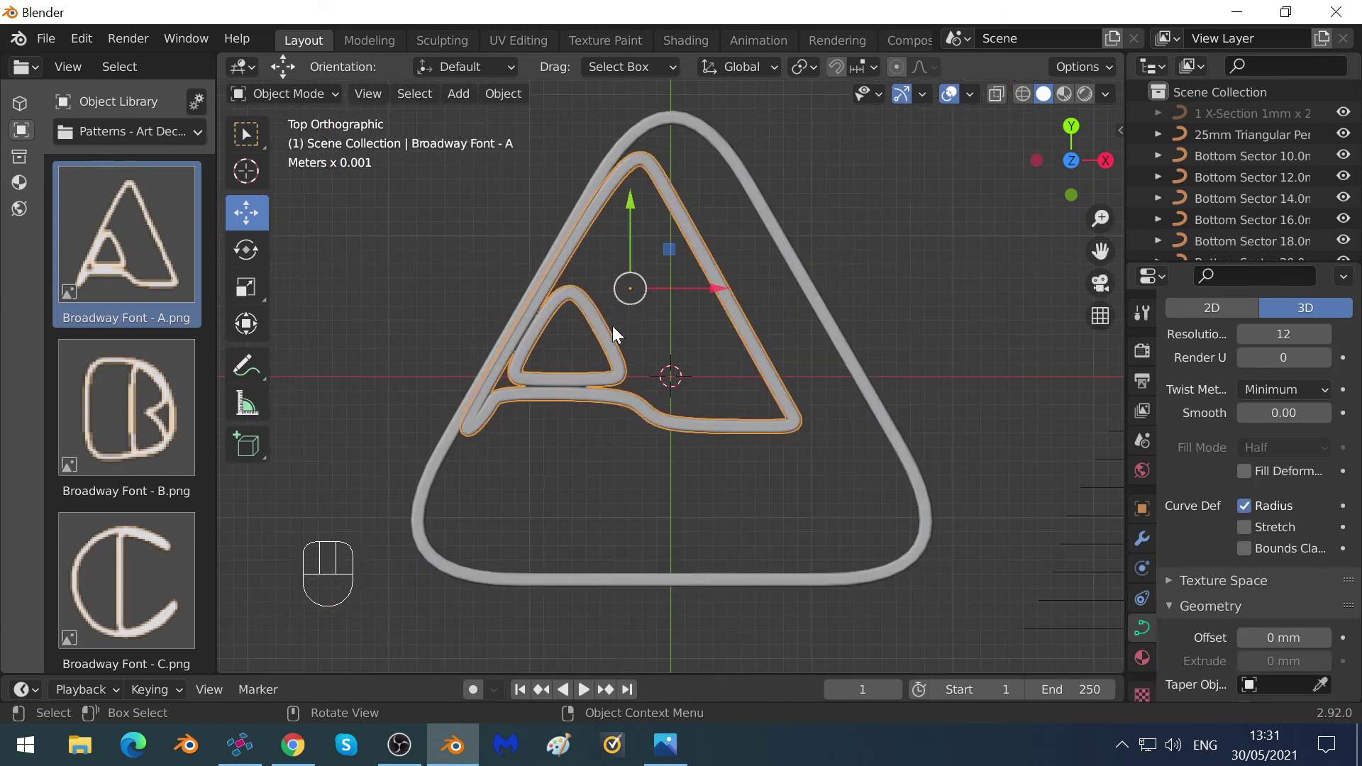
{"action": "scroll", "coordinate": [612, 326], "scroll_direction": "up", "scroll_amount": 1}
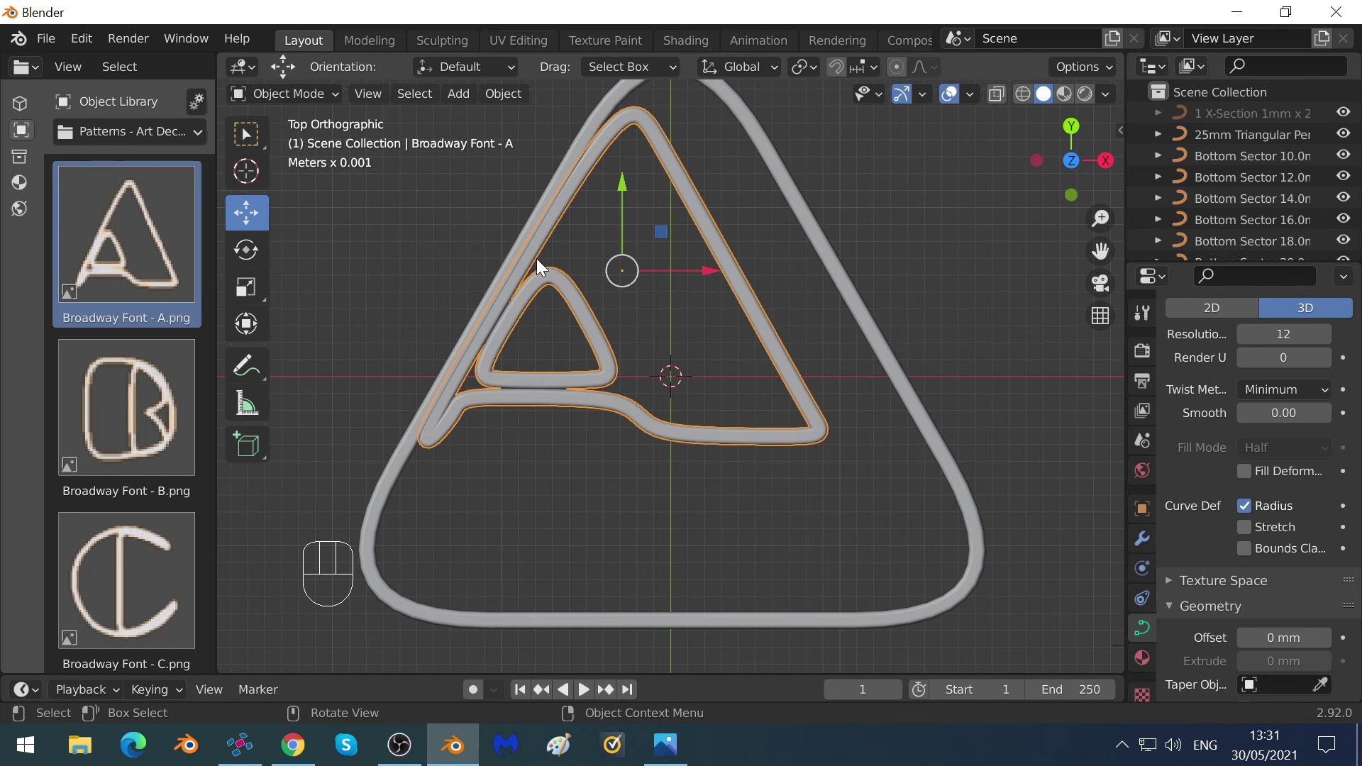
{"action": "scroll", "coordinate": [536, 258], "scroll_direction": "down", "scroll_amount": 1}
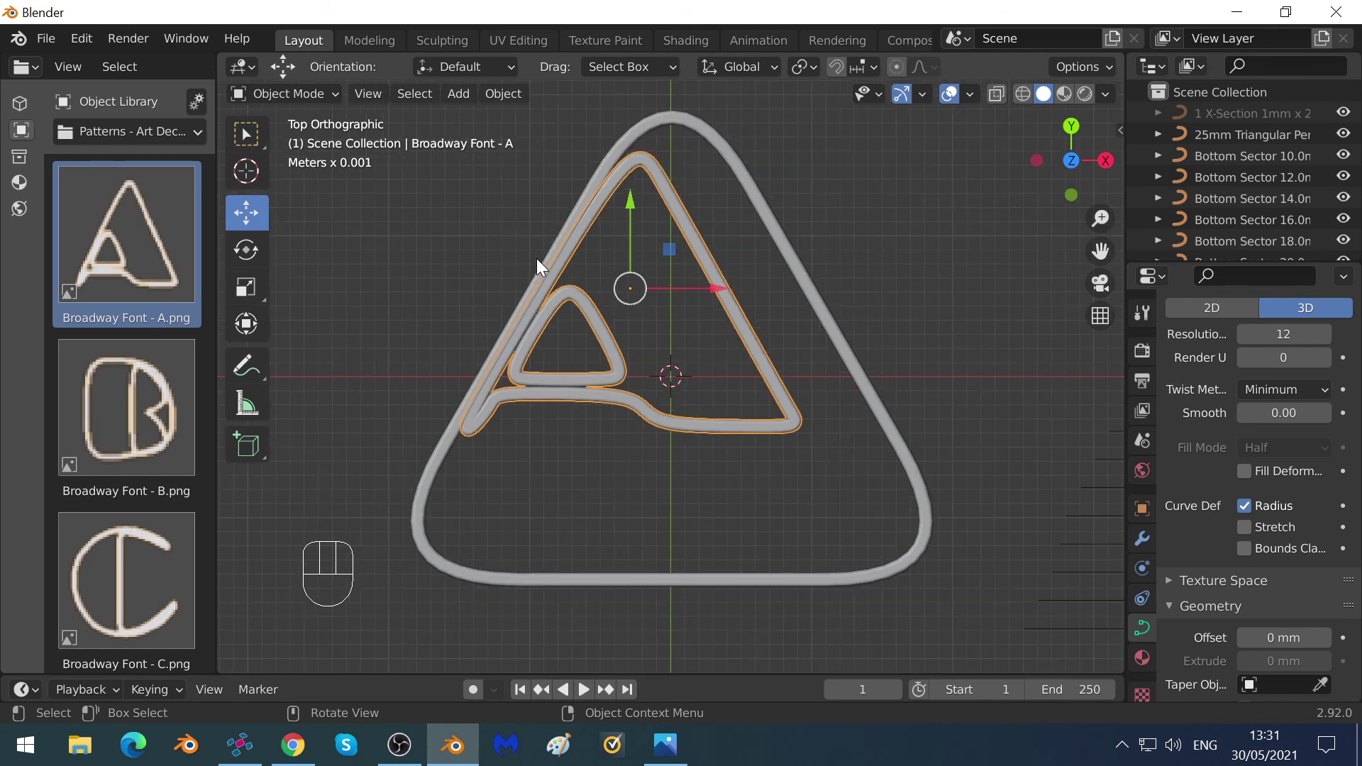
Place the Broadway Font letter B in the lower right of the triangular frame, overlapping the letter A and the frame.
{"action": "left_click", "coordinate": [139, 423]}
{"action": "left_click_drag", "start_coordinate": [139, 423], "coordinate": [403, 382]}
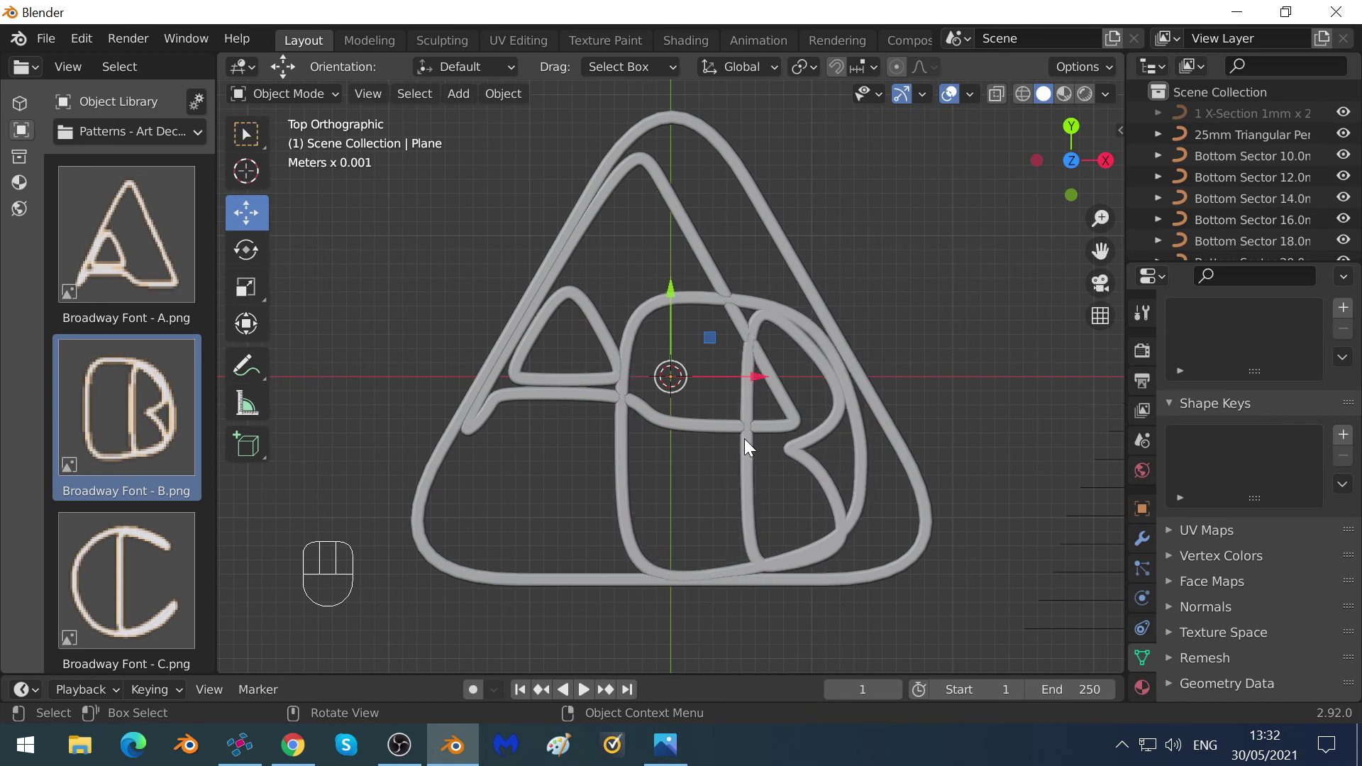
{"action": "left_click", "coordinate": [751, 437]}
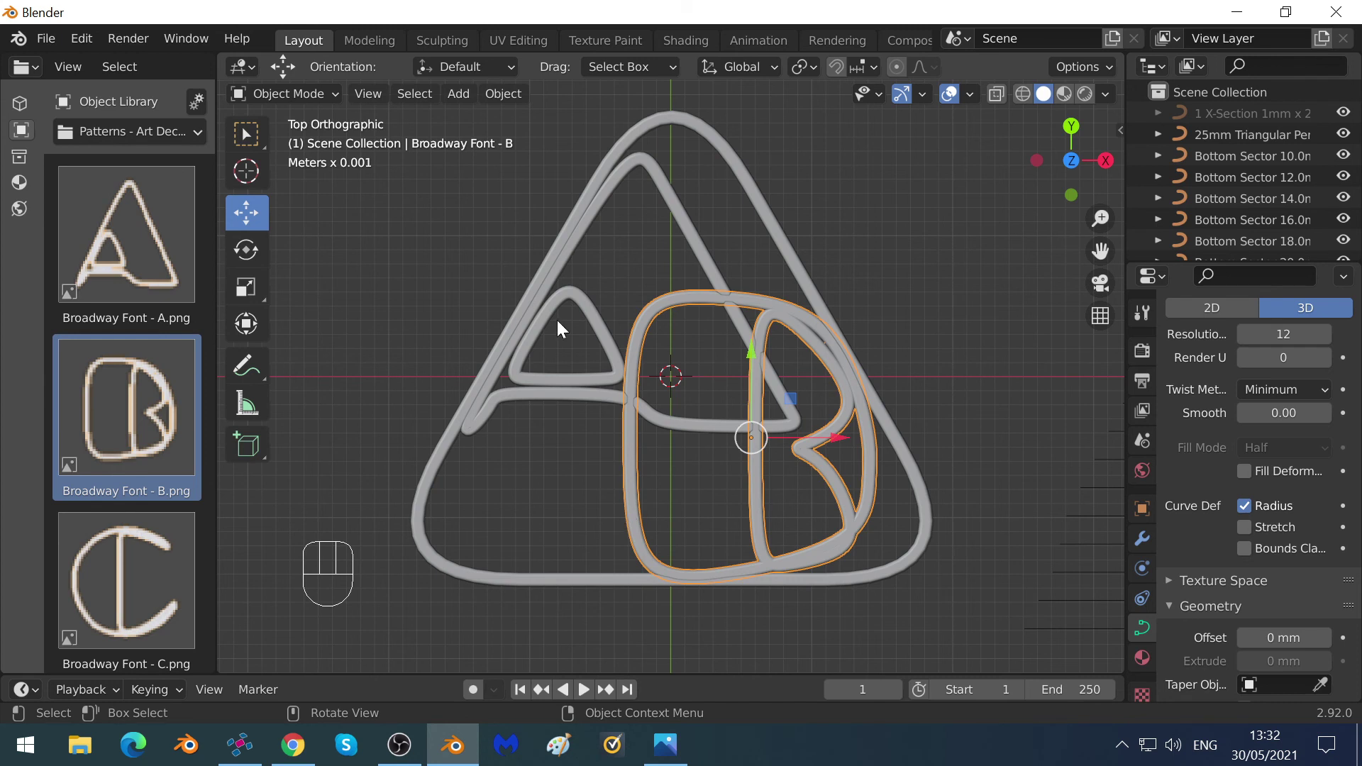
In Edit Mode, move the lower-right corner and right-side control points of the letter A's inner triangle along X towards the B.
{"action": "left_click", "coordinate": [566, 376]}
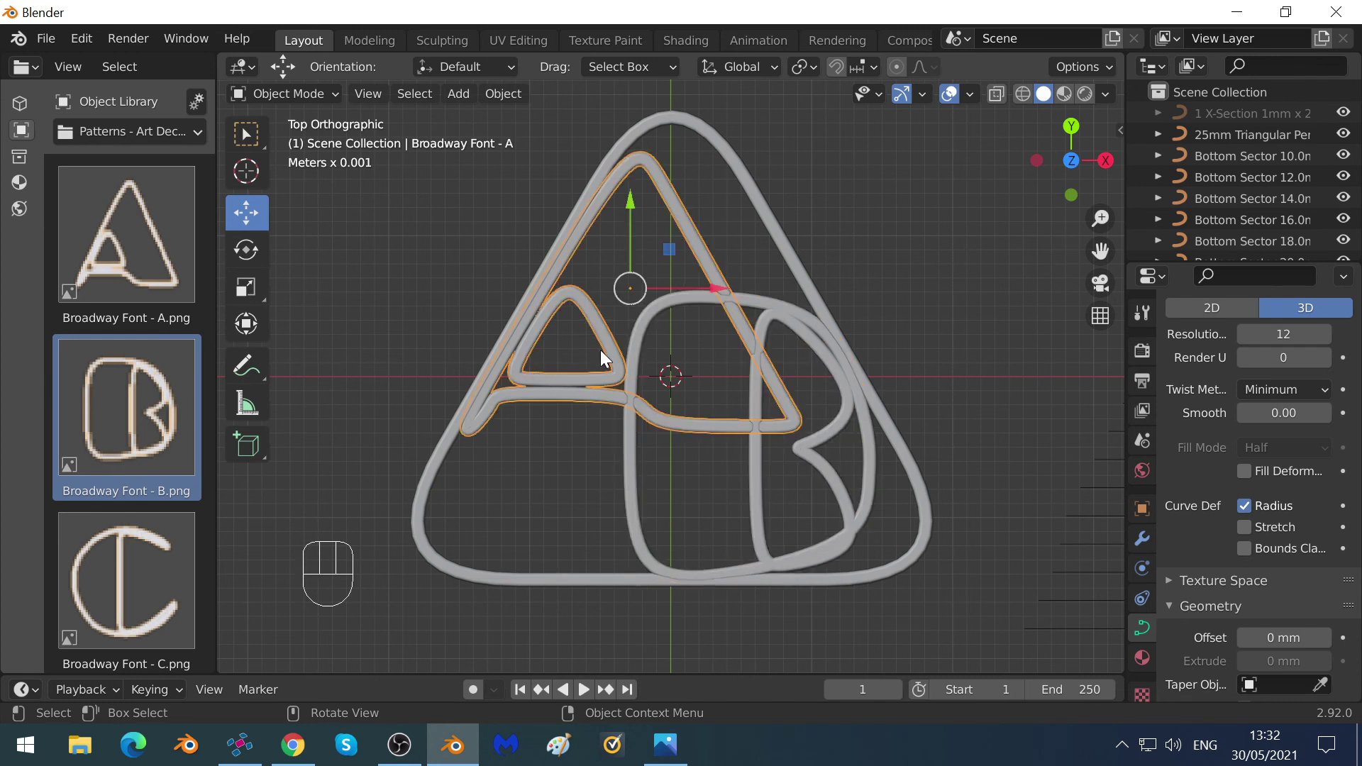
{"action": "scroll", "coordinate": [576, 362], "scroll_direction": "up", "scroll_amount": 3}
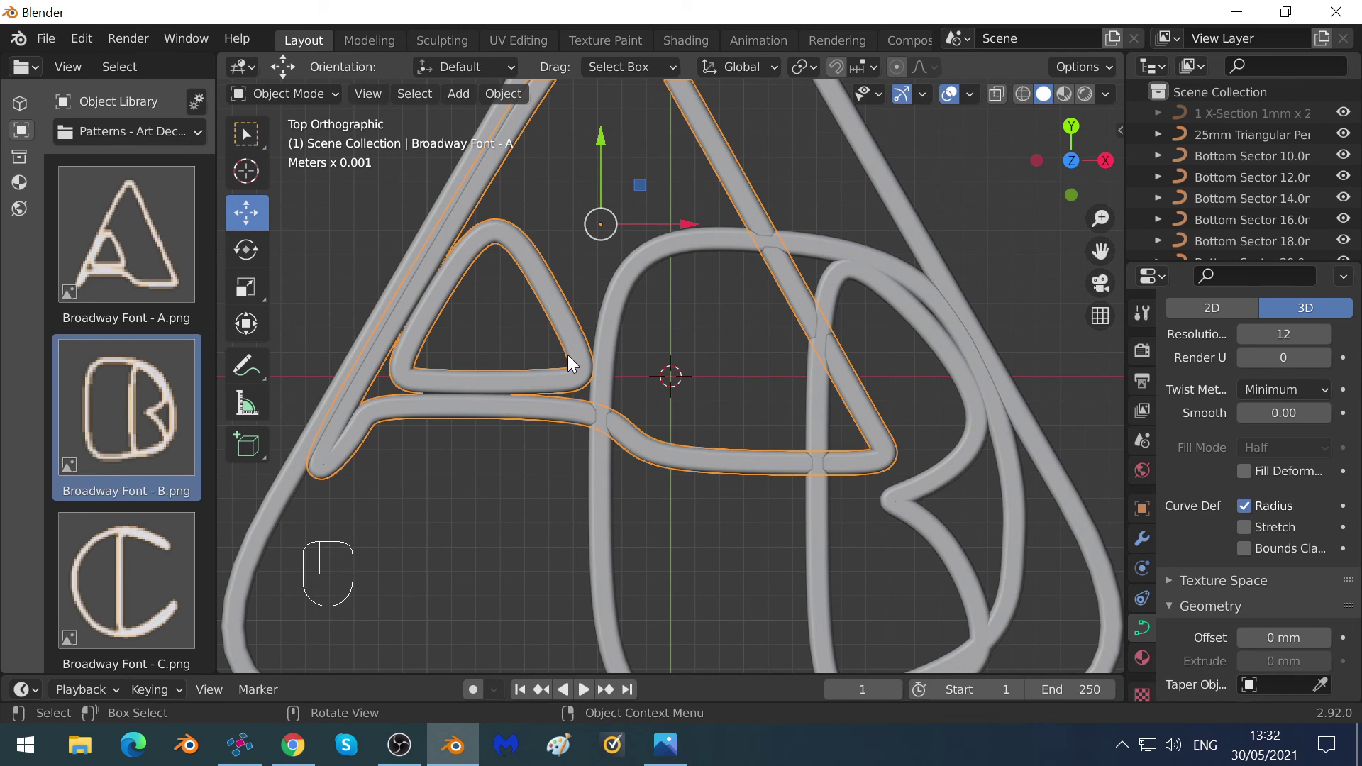
{"action": "left_click", "coordinate": [293, 94]}
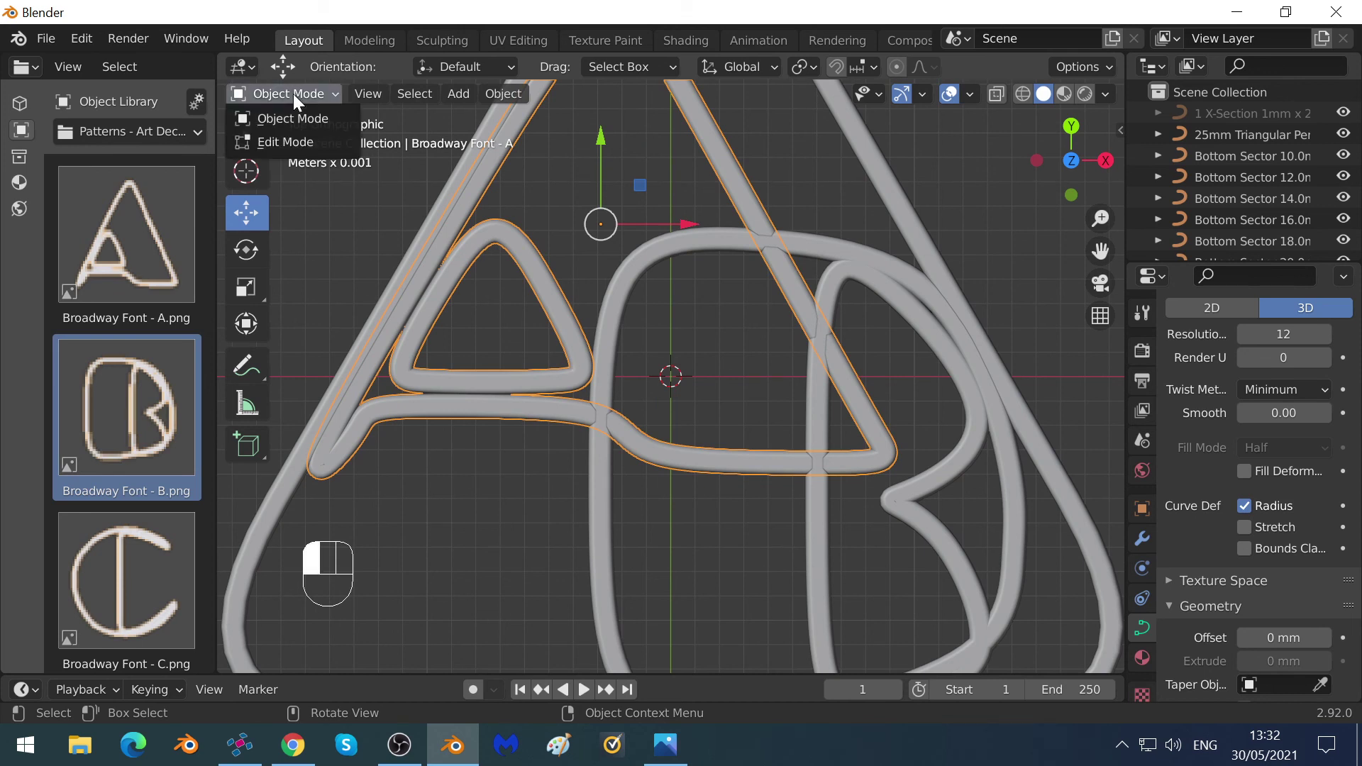
{"action": "left_click", "coordinate": [283, 141]}
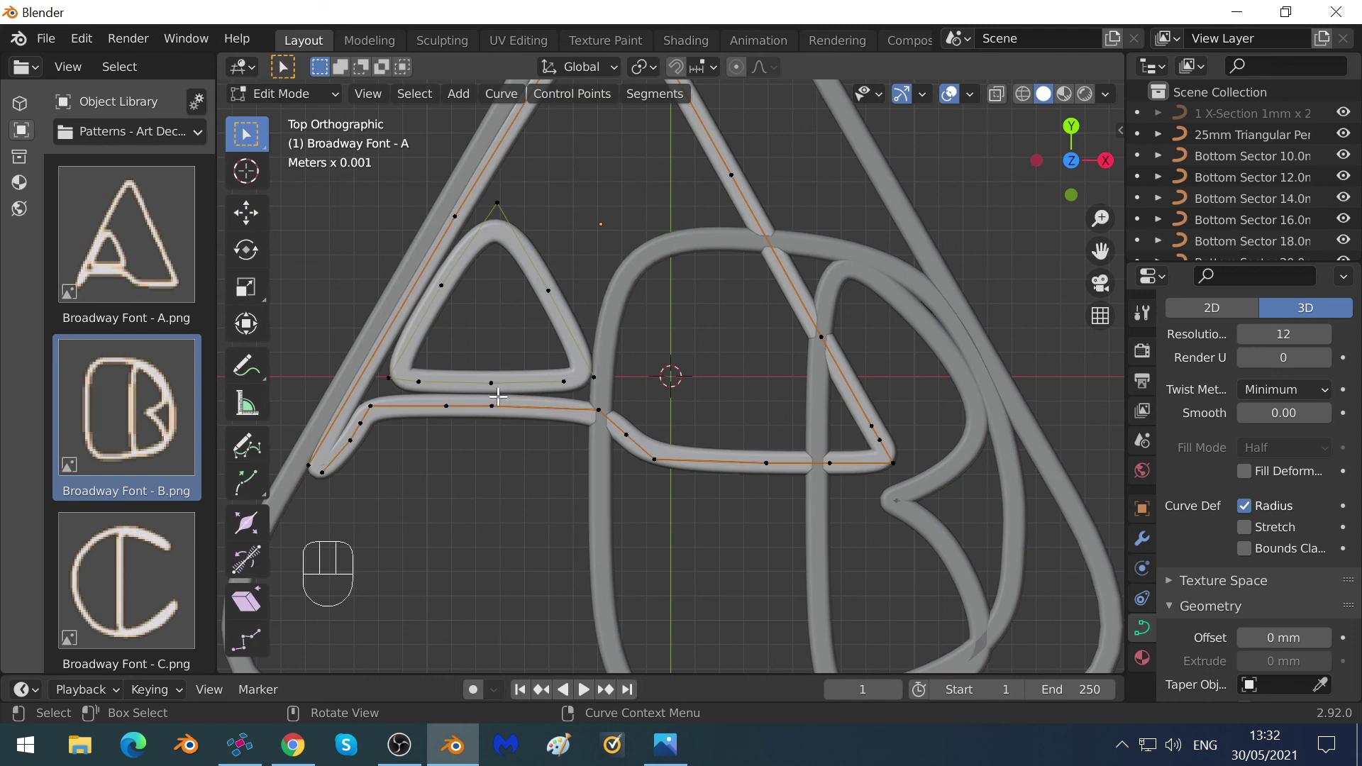
{"action": "left_click", "coordinate": [595, 377]}
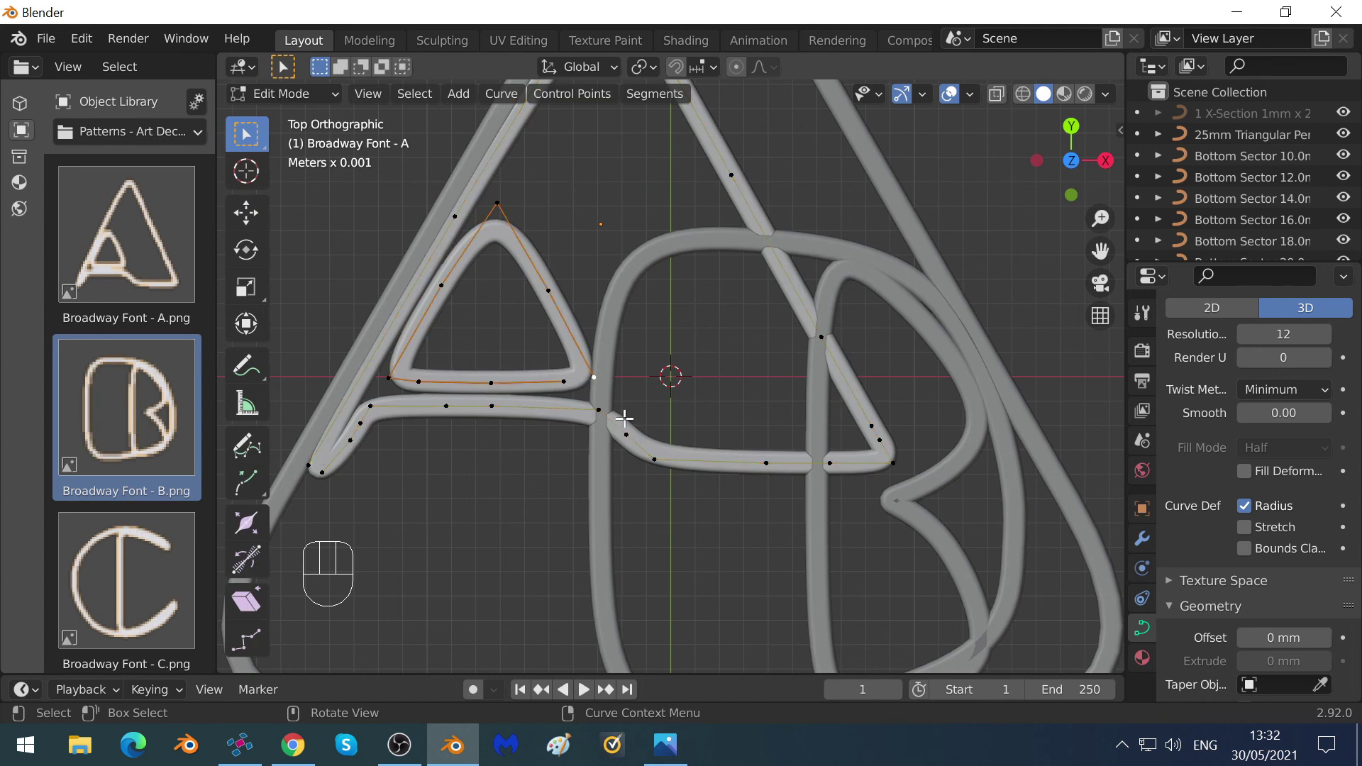
{"action": "left_click", "coordinate": [243, 216]}
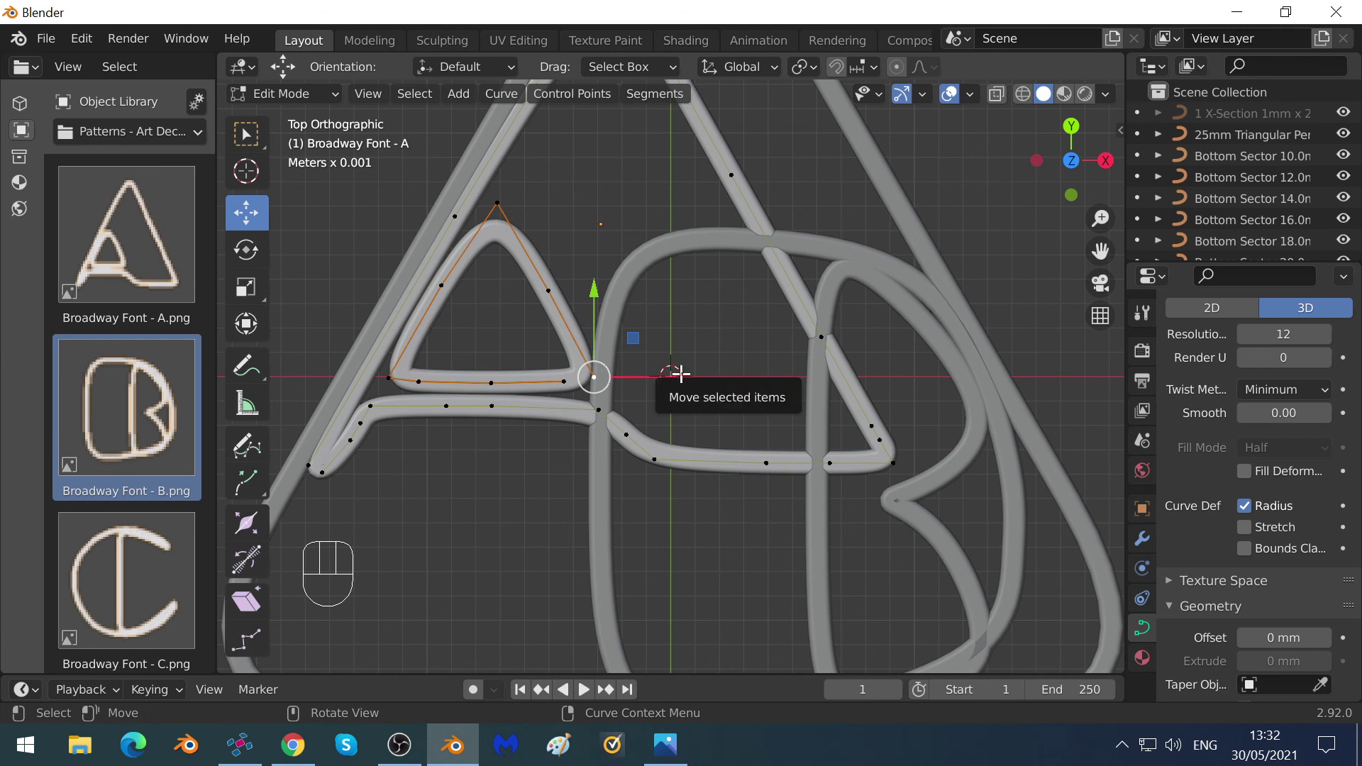
{"action": "left_click_drag", "start_coordinate": [675, 371], "coordinate": [716, 374]}
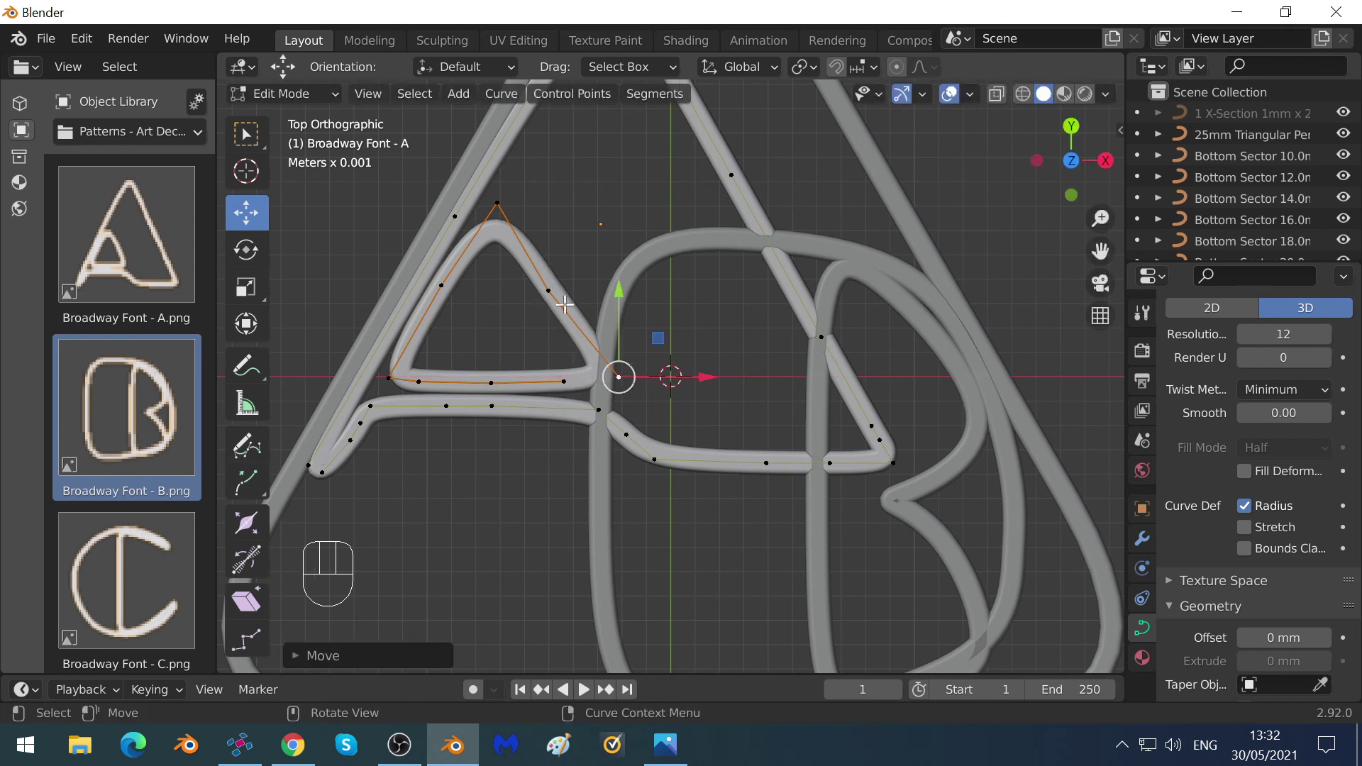
{"action": "left_click", "coordinate": [548, 291]}
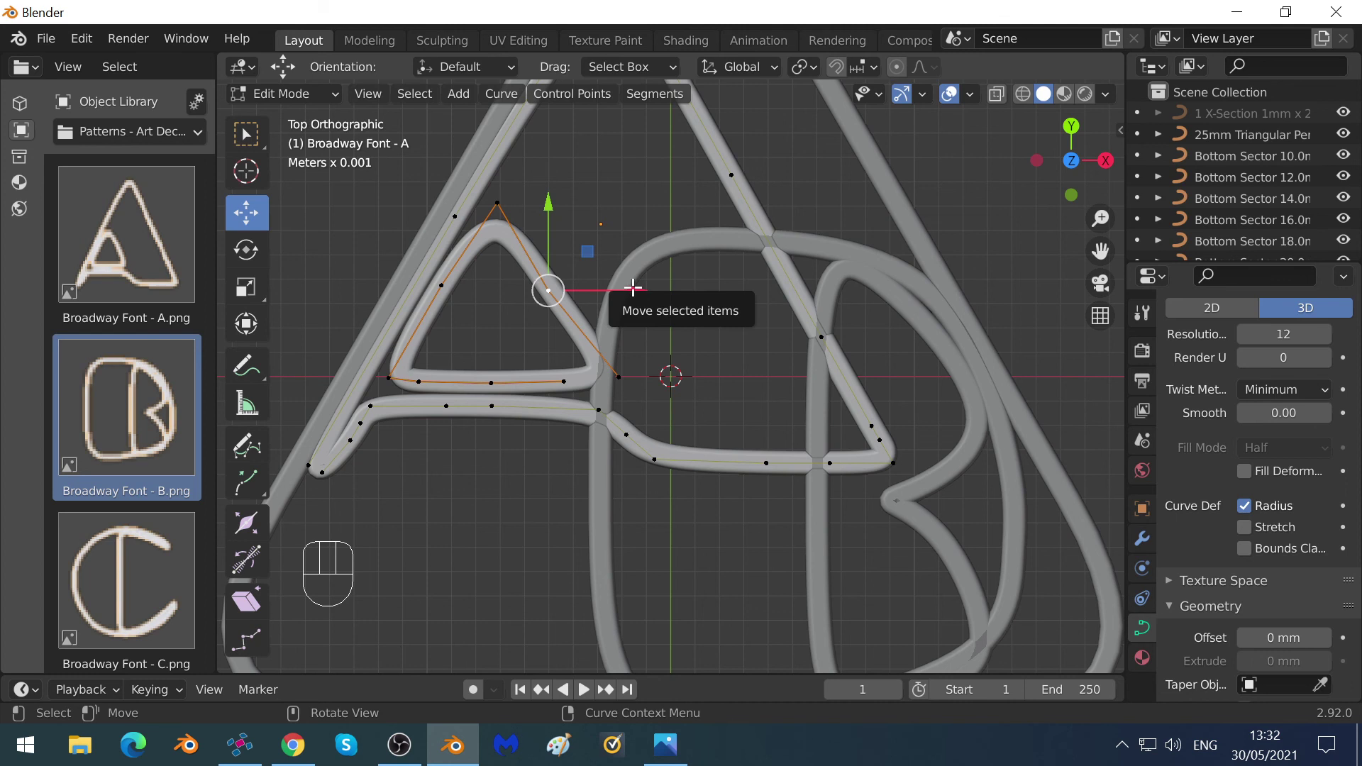
{"action": "left_click_drag", "start_coordinate": [646, 288], "coordinate": [639, 283]}
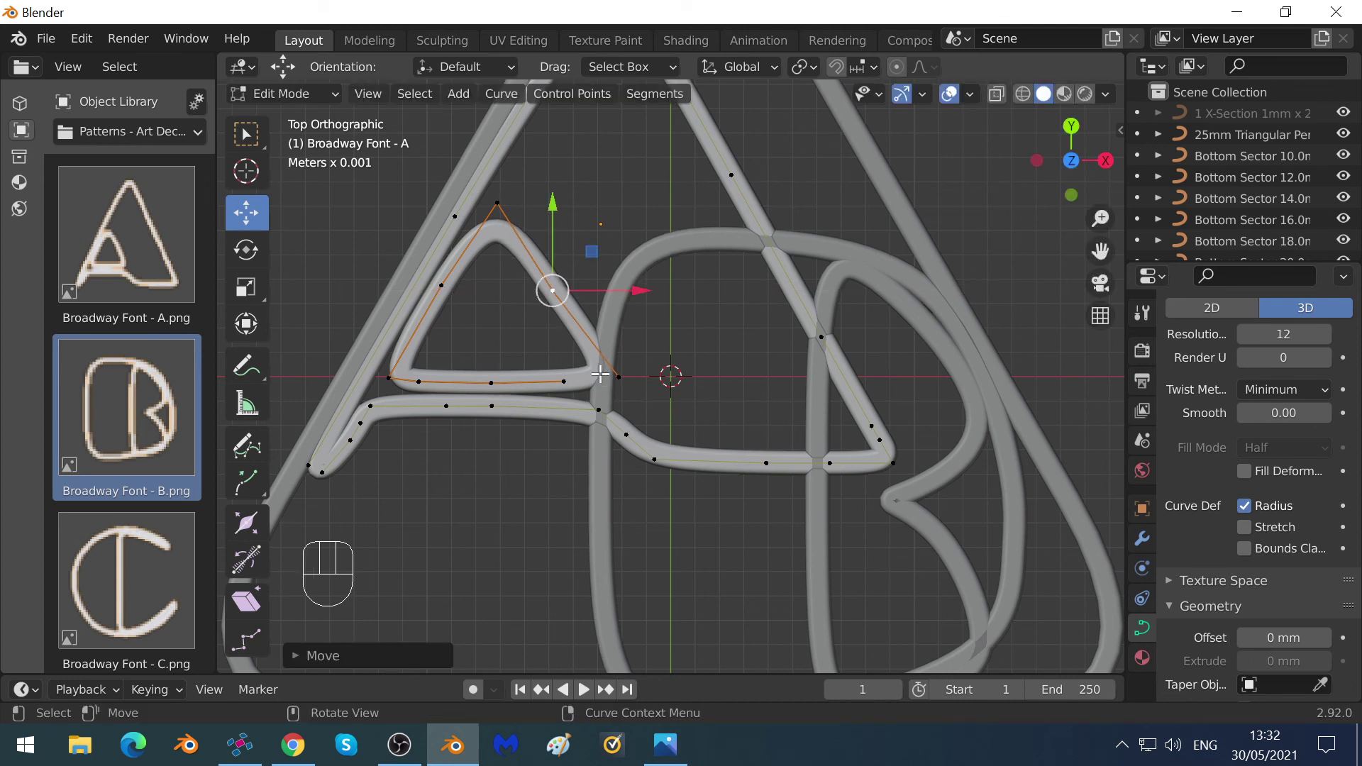
Shift the inner triangle's top, left-side and lower-left control points along X into the A's left stroke, and return to Object Mode.
{"action": "left_click", "coordinate": [442, 286]}
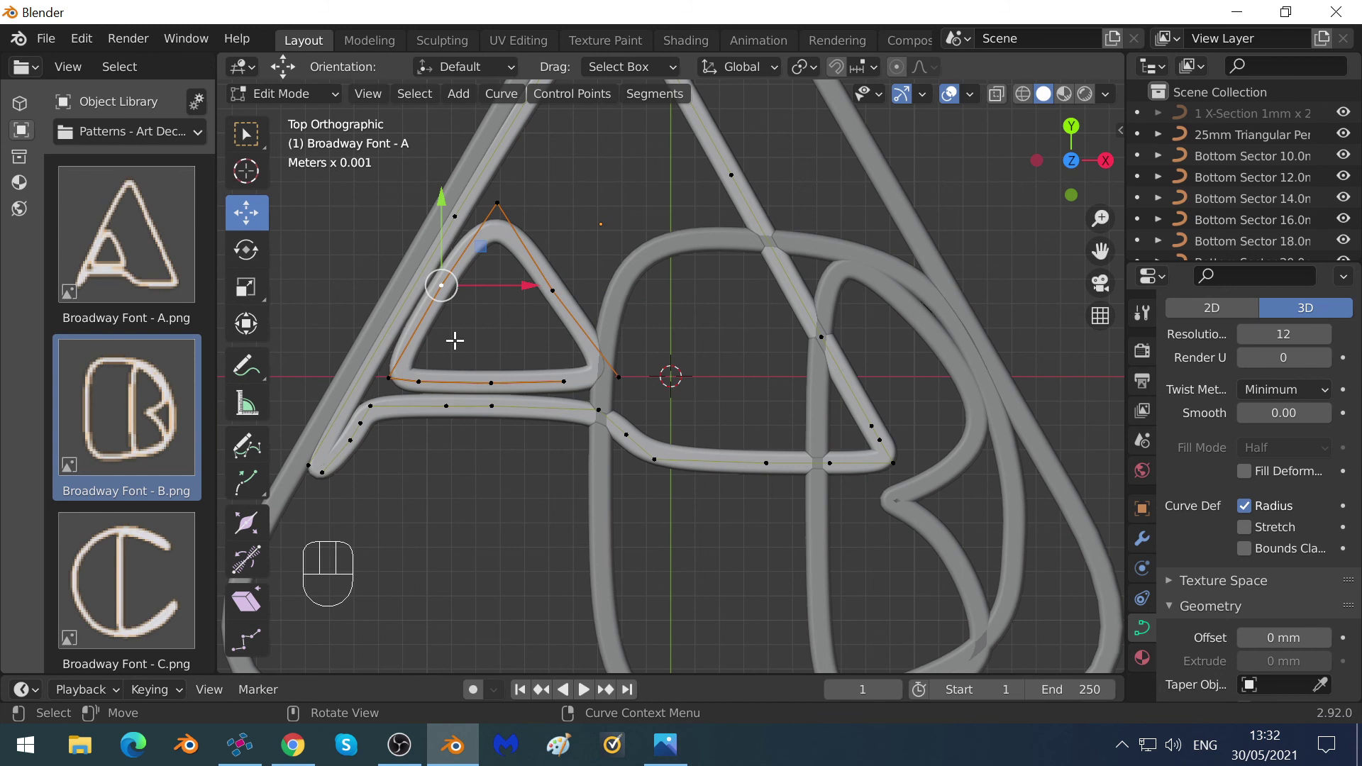
{"action": "left_click", "coordinate": [497, 204]}
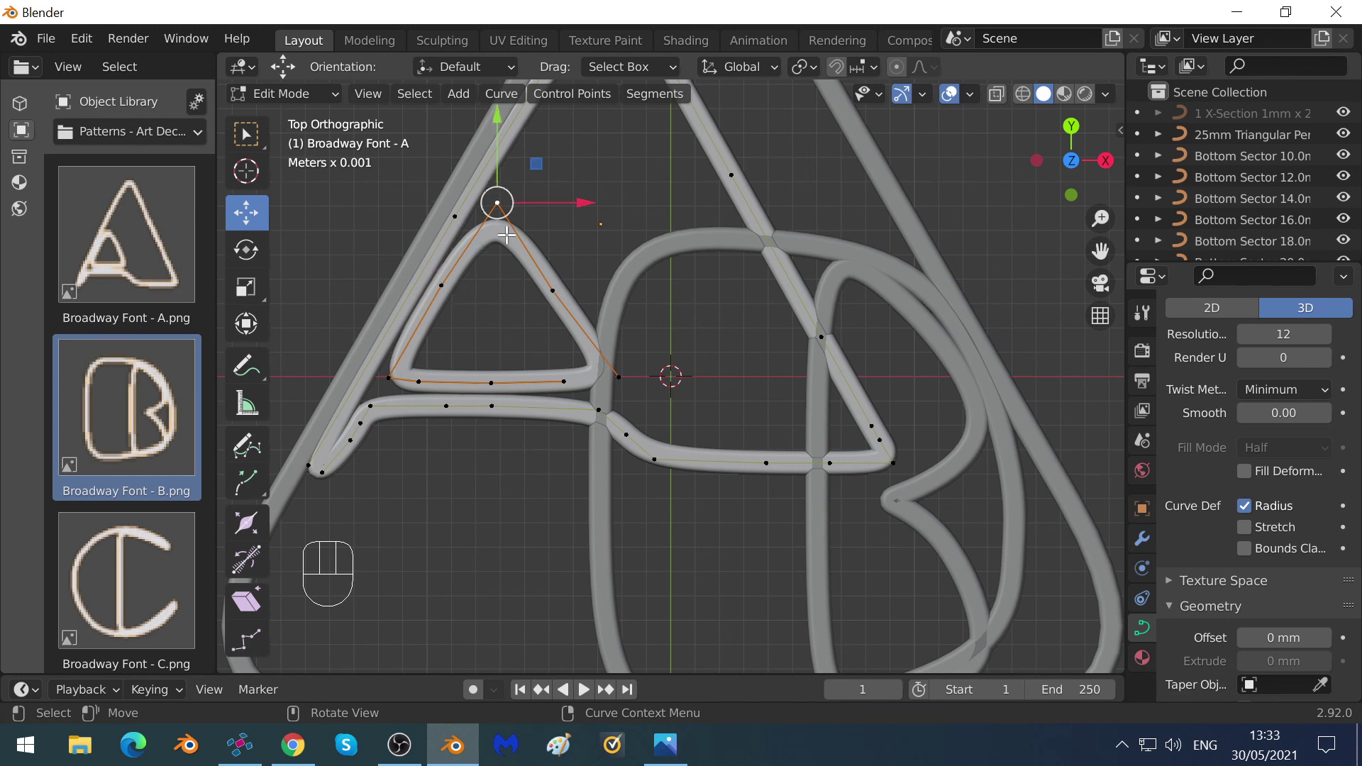
{"action": "left_click", "coordinate": [442, 285], "text": "shift"}
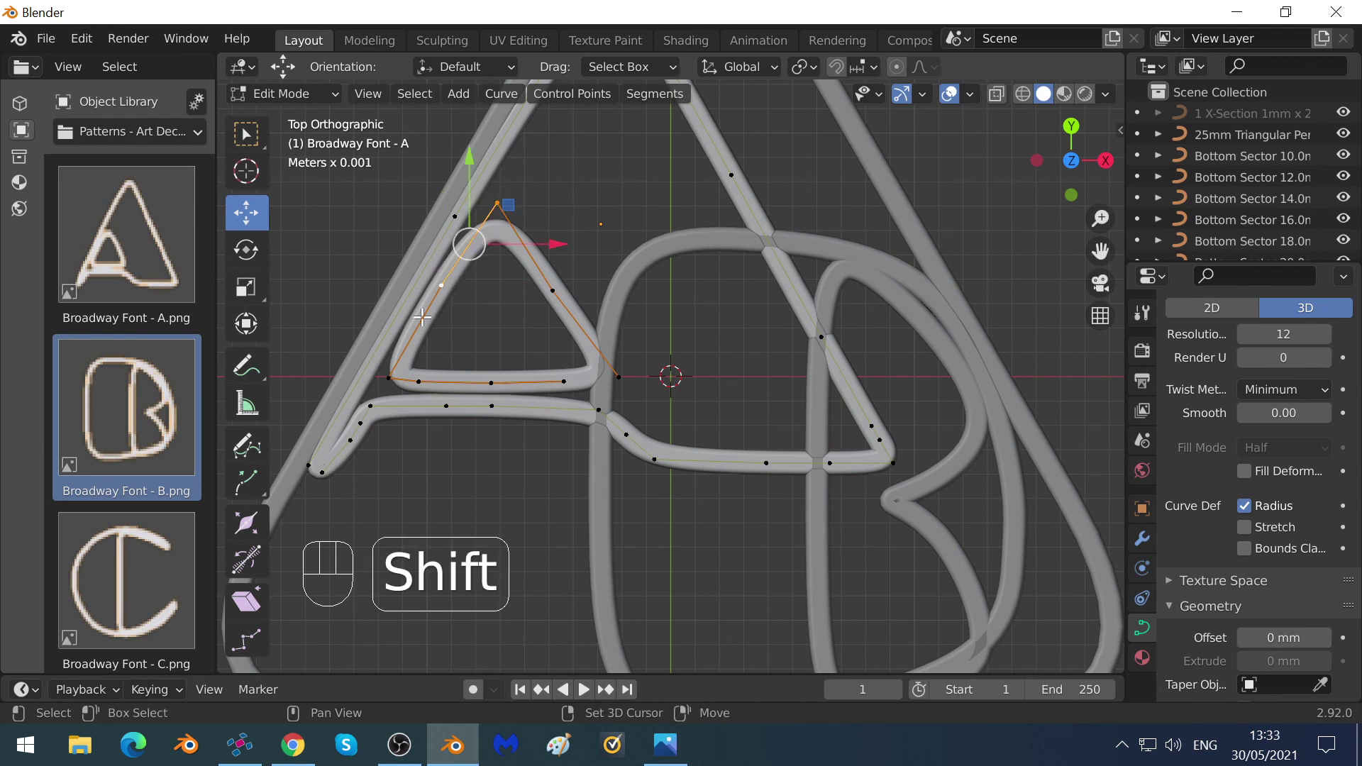
{"action": "left_click", "coordinate": [388, 377], "text": "shift"}
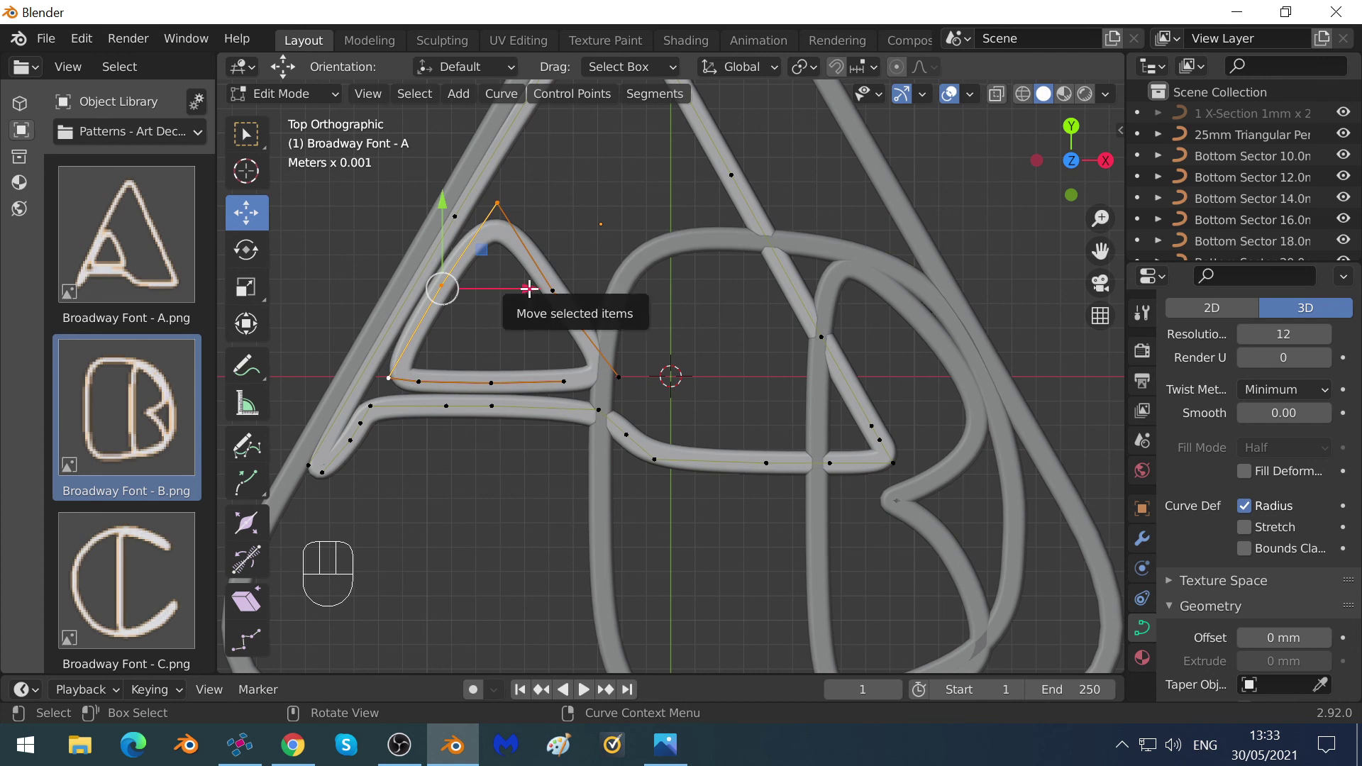
{"action": "left_click_drag", "start_coordinate": [528, 287], "coordinate": [512, 289]}
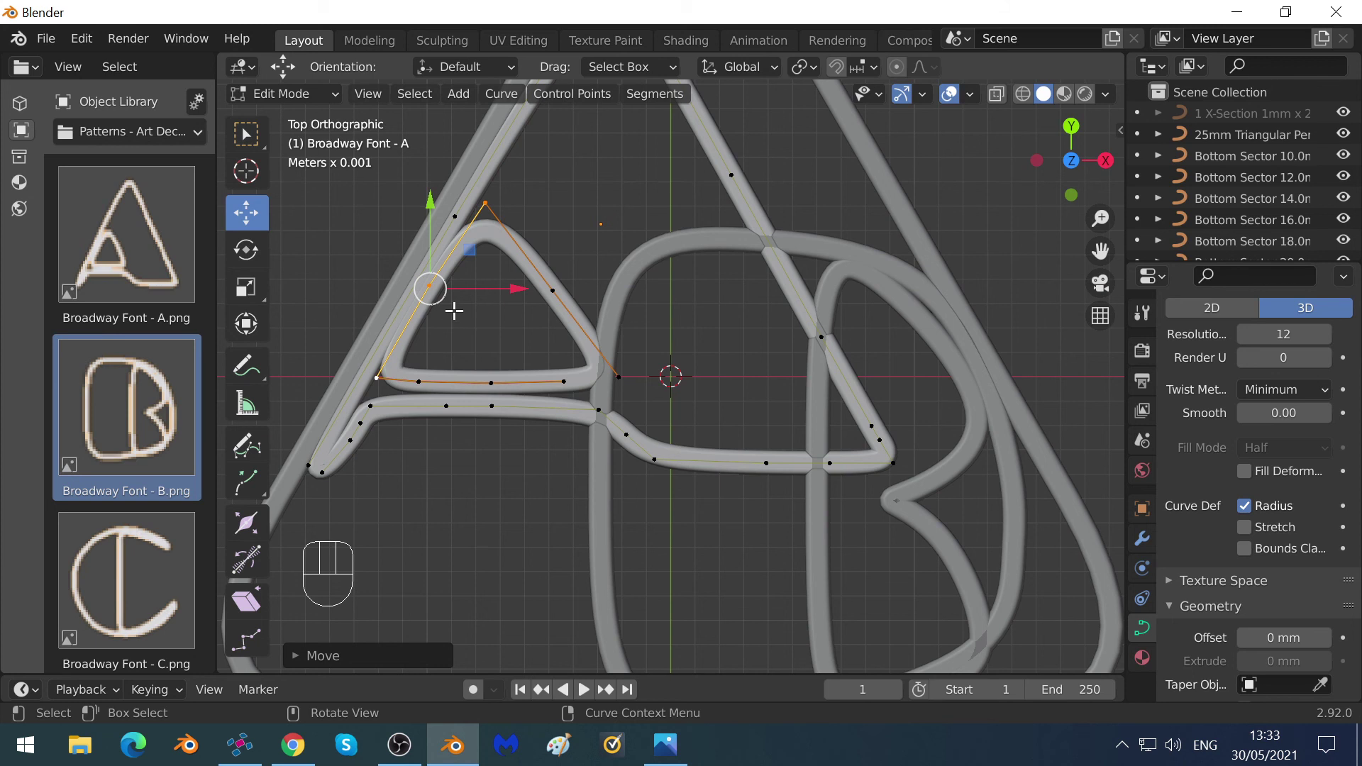
{"action": "left_click", "coordinate": [290, 92]}
{"action": "left_click", "coordinate": [291, 119]}
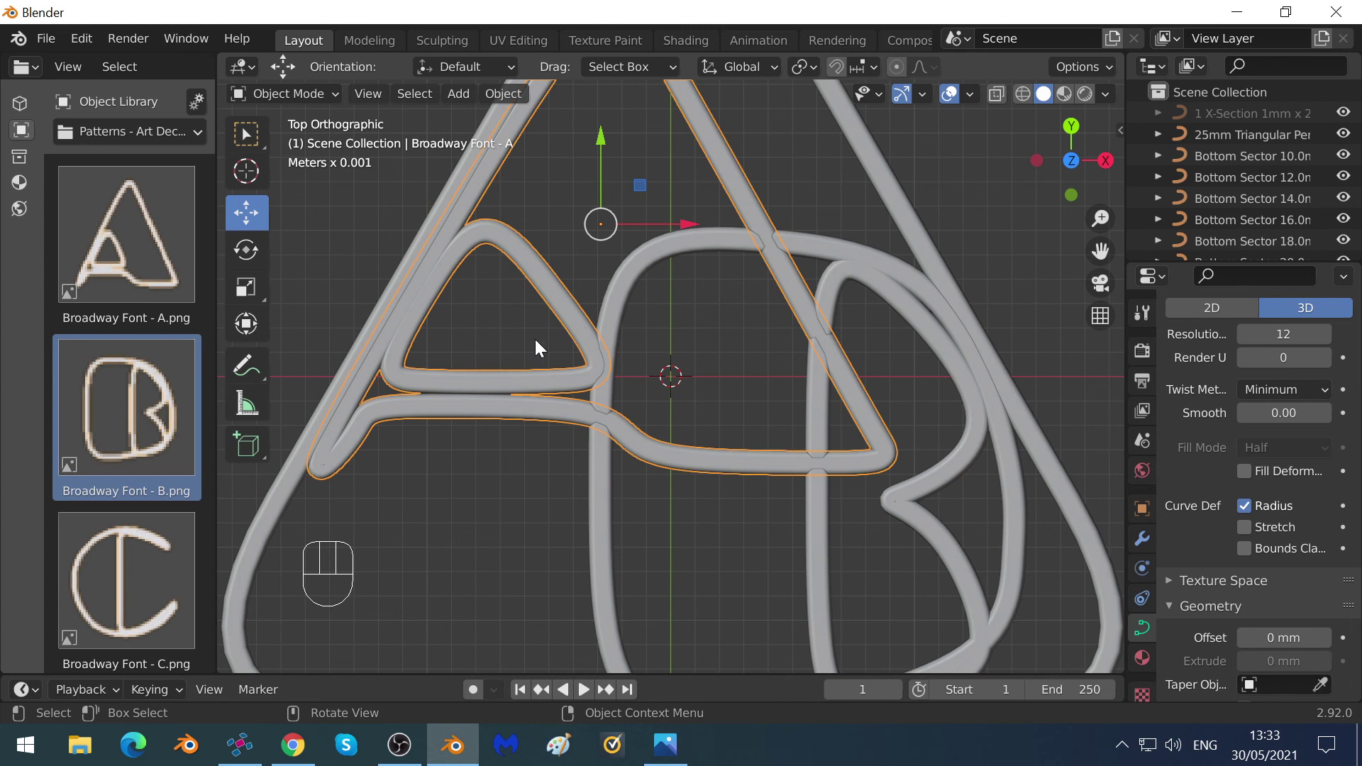
Place the ring with a 2.5mm hole from the Jewellery - Findings library on the apex of the triangular frame.
{"action": "scroll", "coordinate": [460, 369], "scroll_direction": "down", "scroll_amount": 2}
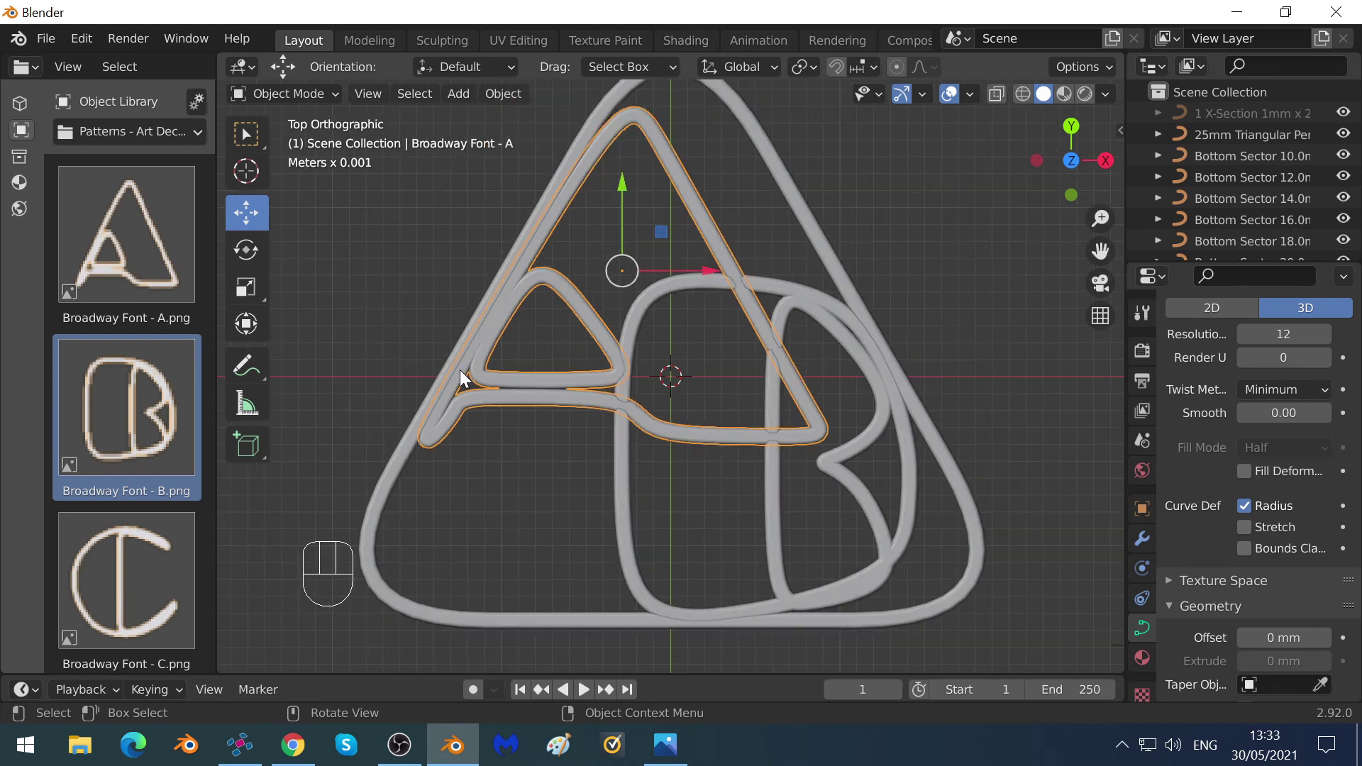
{"action": "scroll", "coordinate": [459, 369], "scroll_direction": "down", "scroll_amount": 2}
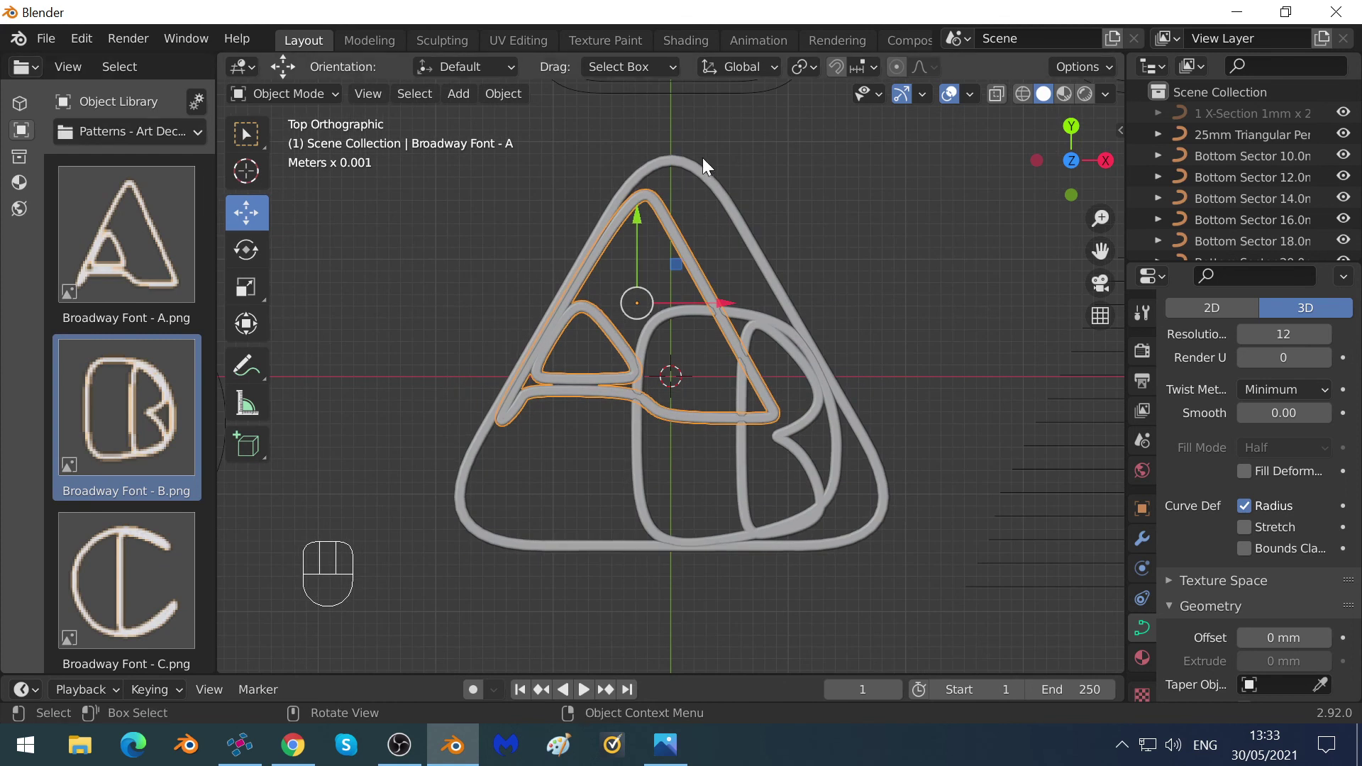
{"action": "left_click", "coordinate": [109, 133]}
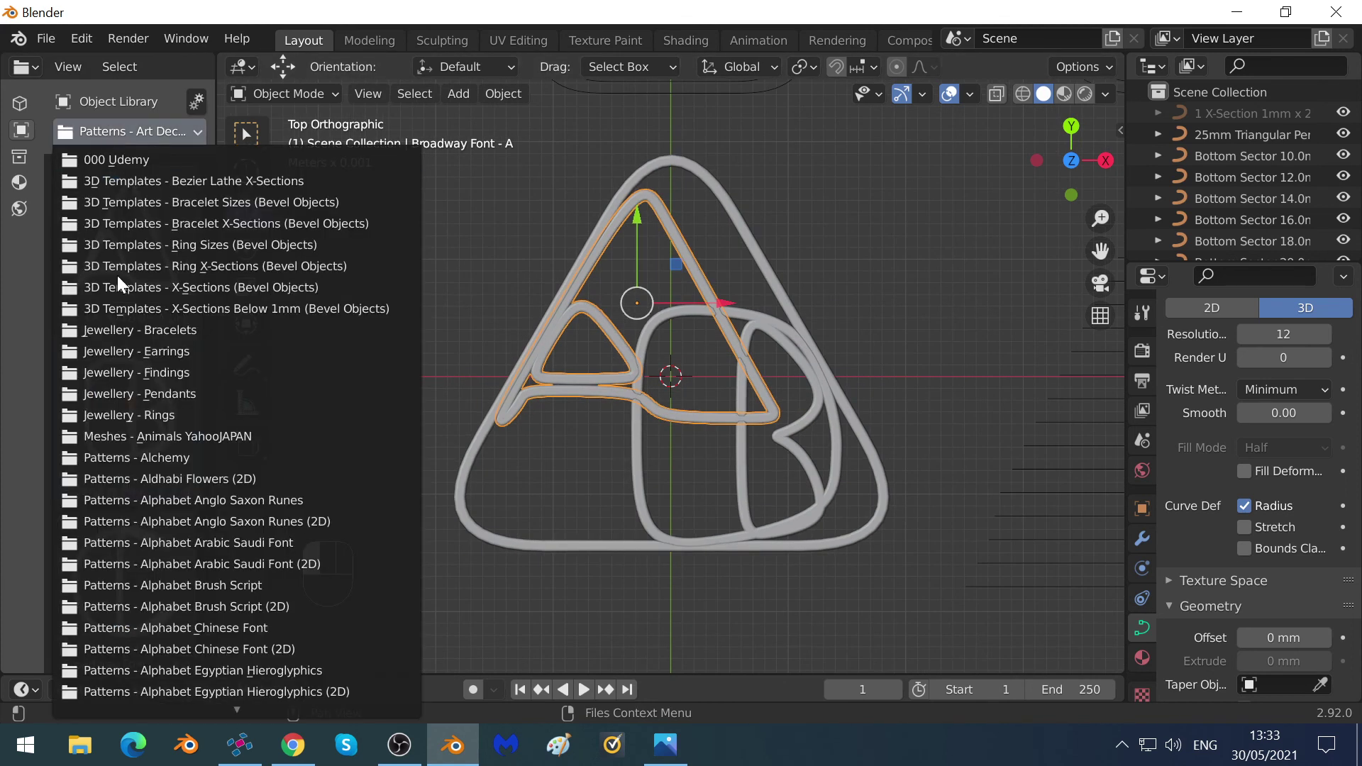
{"action": "left_click", "coordinate": [130, 371]}
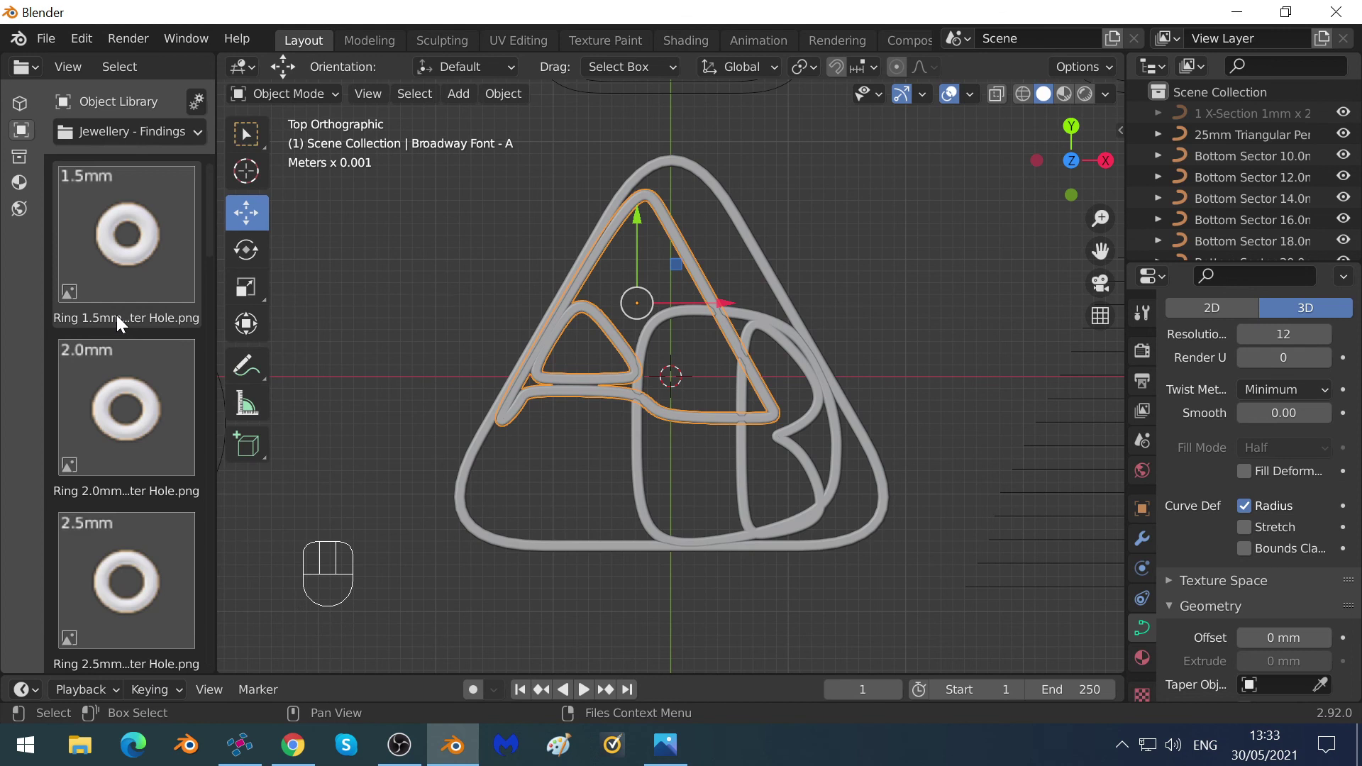
{"action": "scroll", "coordinate": [137, 326], "scroll_direction": "down", "scroll_amount": 2}
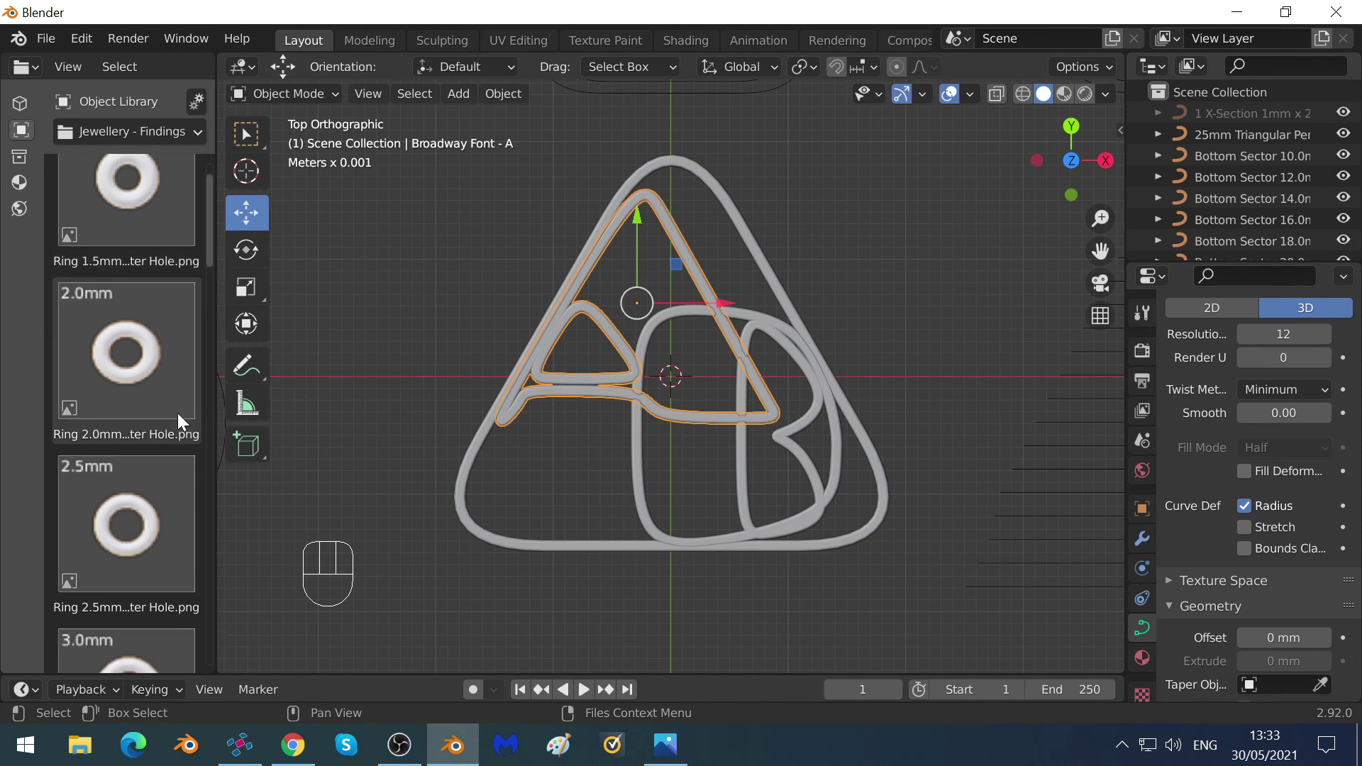
{"action": "left_click", "coordinate": [155, 520]}
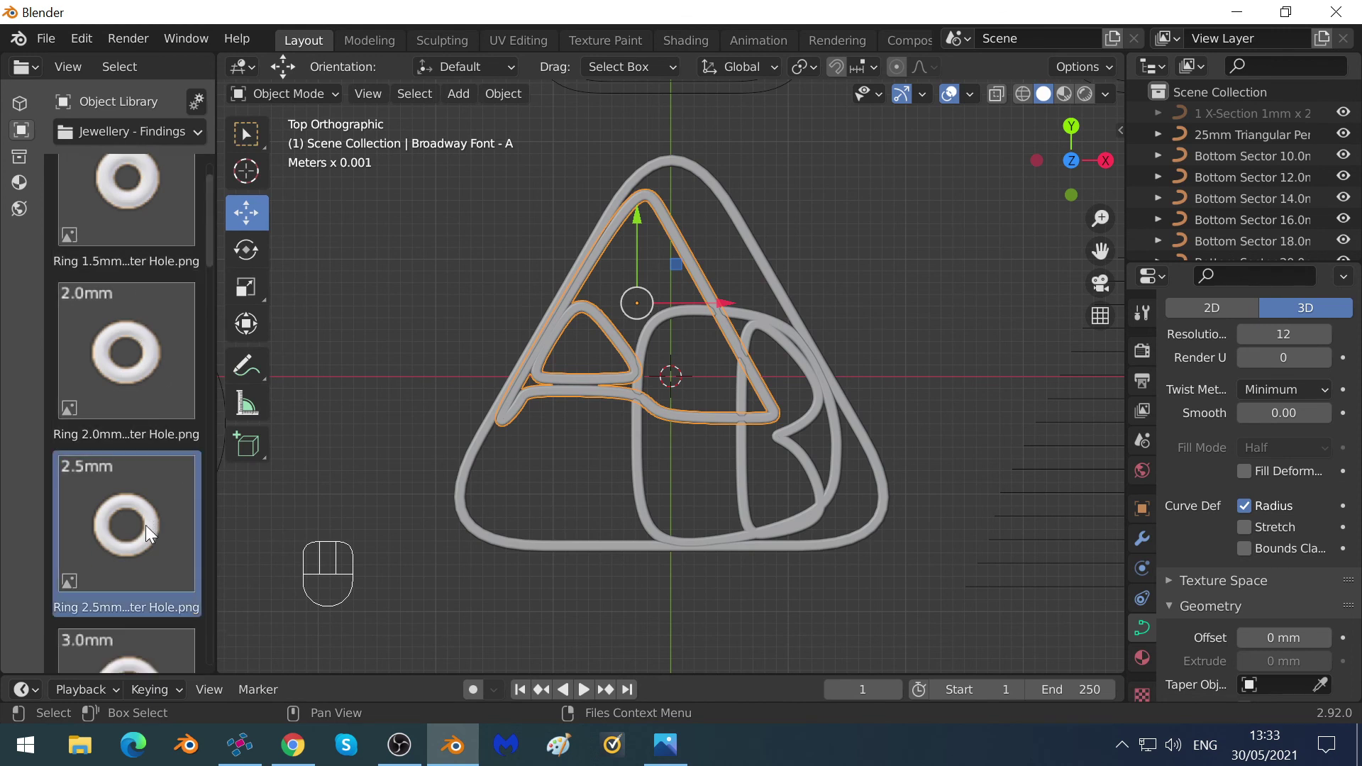
{"action": "left_click_drag", "start_coordinate": [146, 525], "coordinate": [463, 369]}
{"action": "key", "text": "p"}
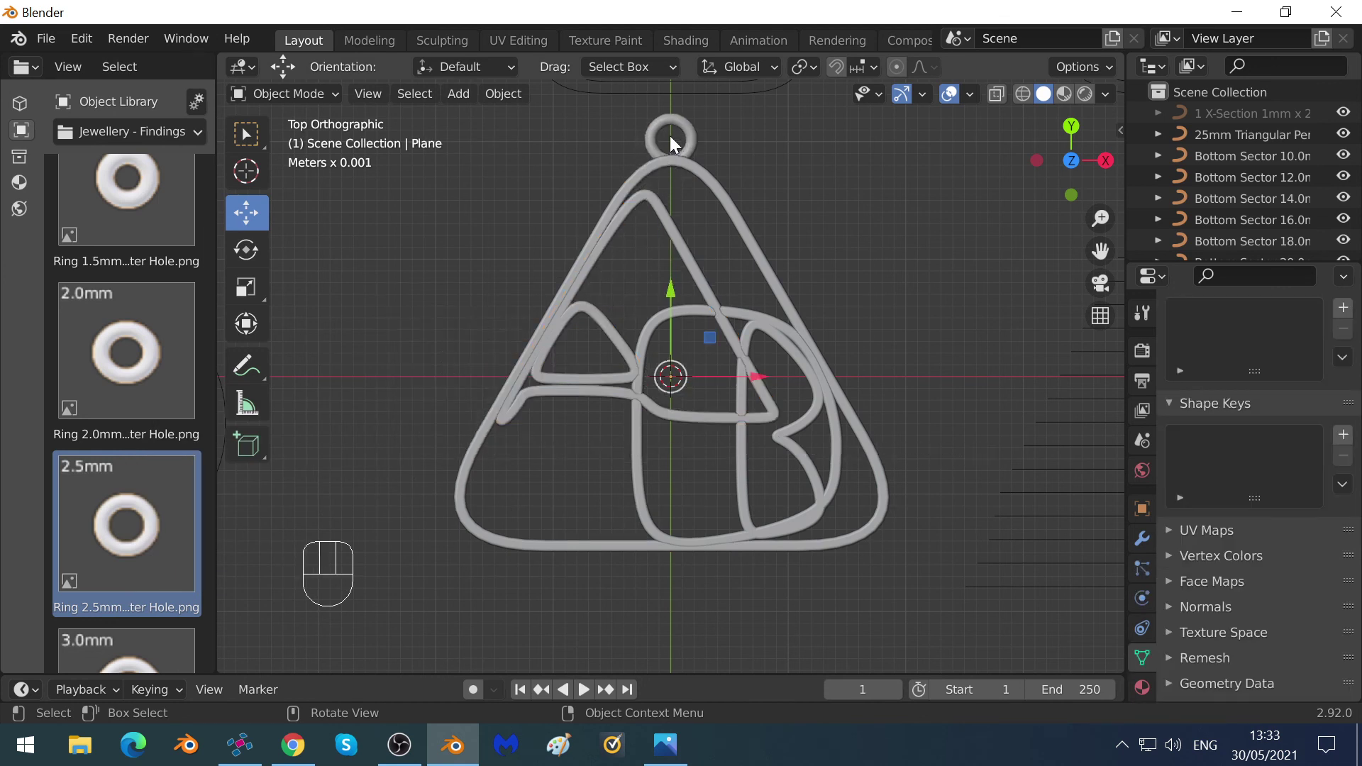
Join the ring, the letter A, the letter B and the triangular frame into one object, with the frame as the active object.
{"action": "left_click", "coordinate": [669, 135]}
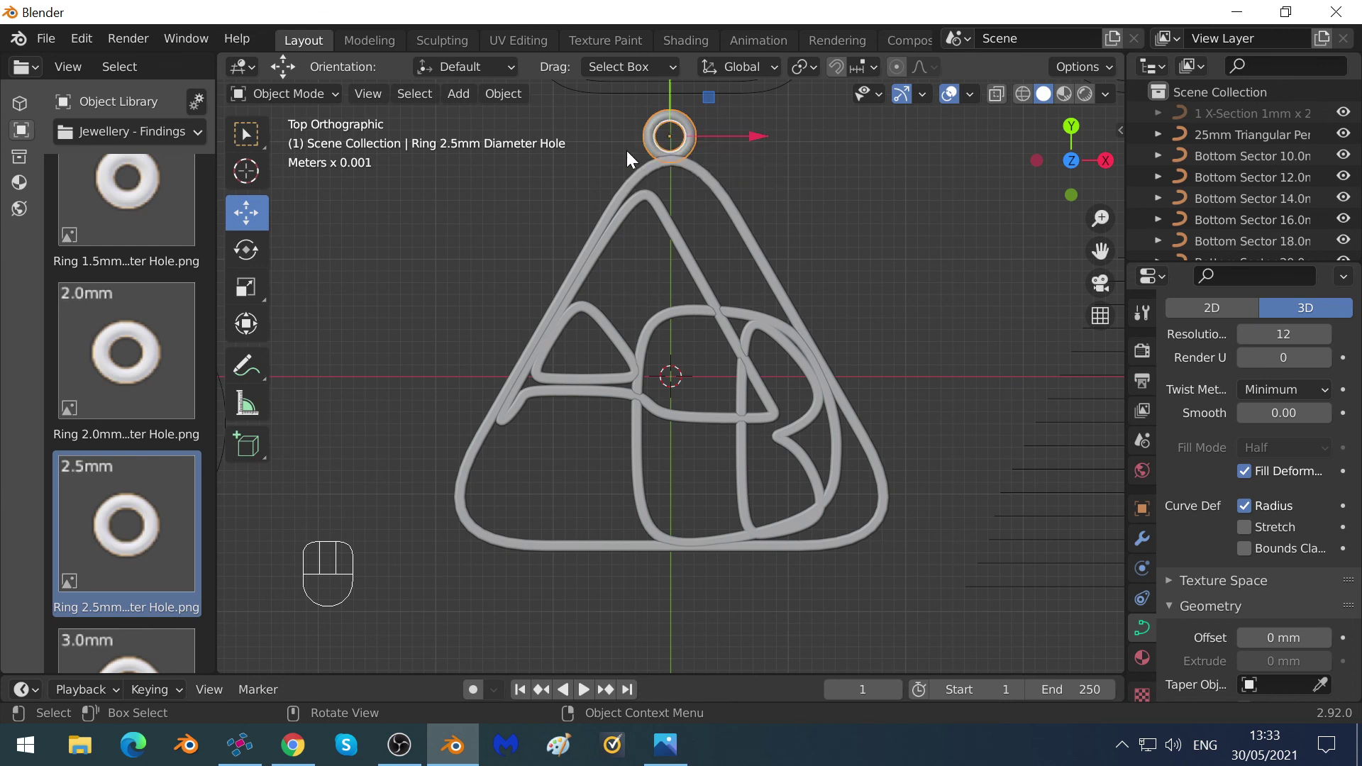
{"action": "key", "text": "shift"}
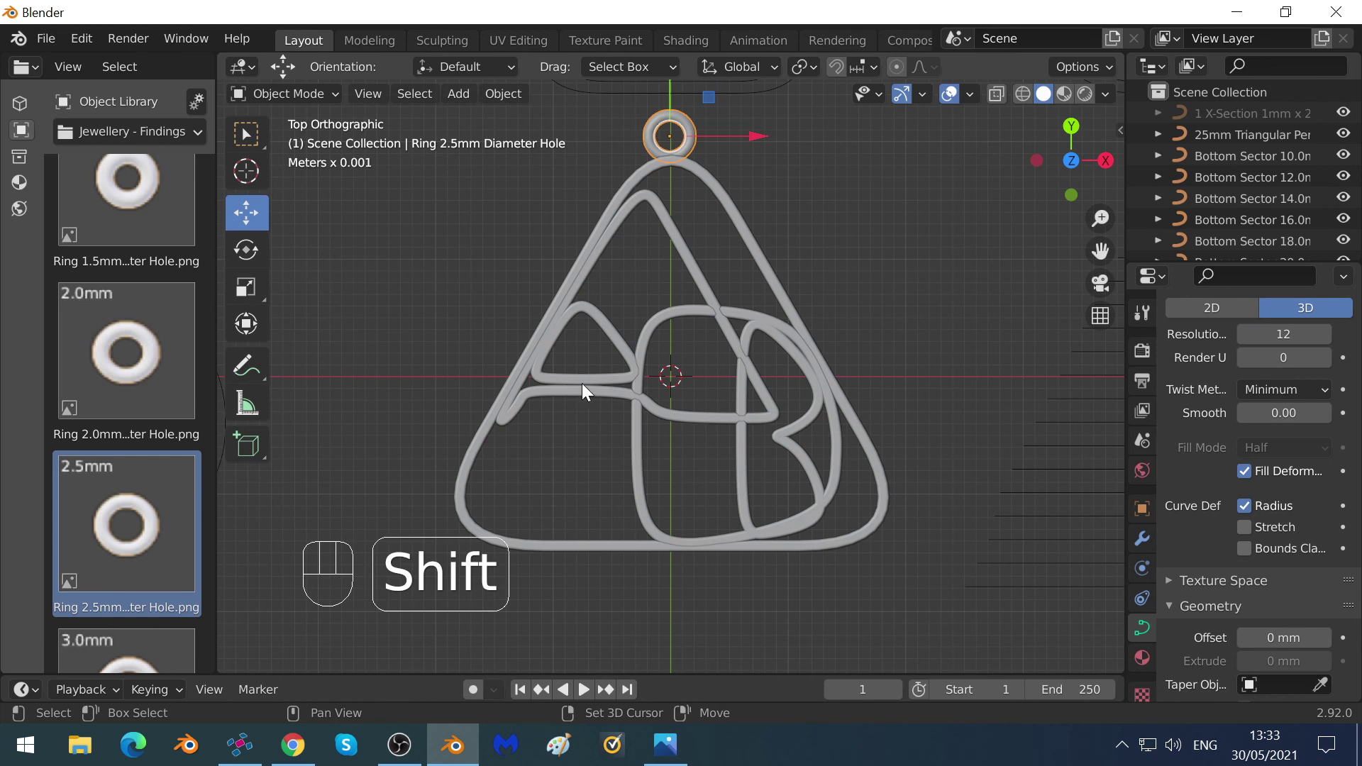
{"action": "left_click", "coordinate": [582, 377], "text": "shift"}
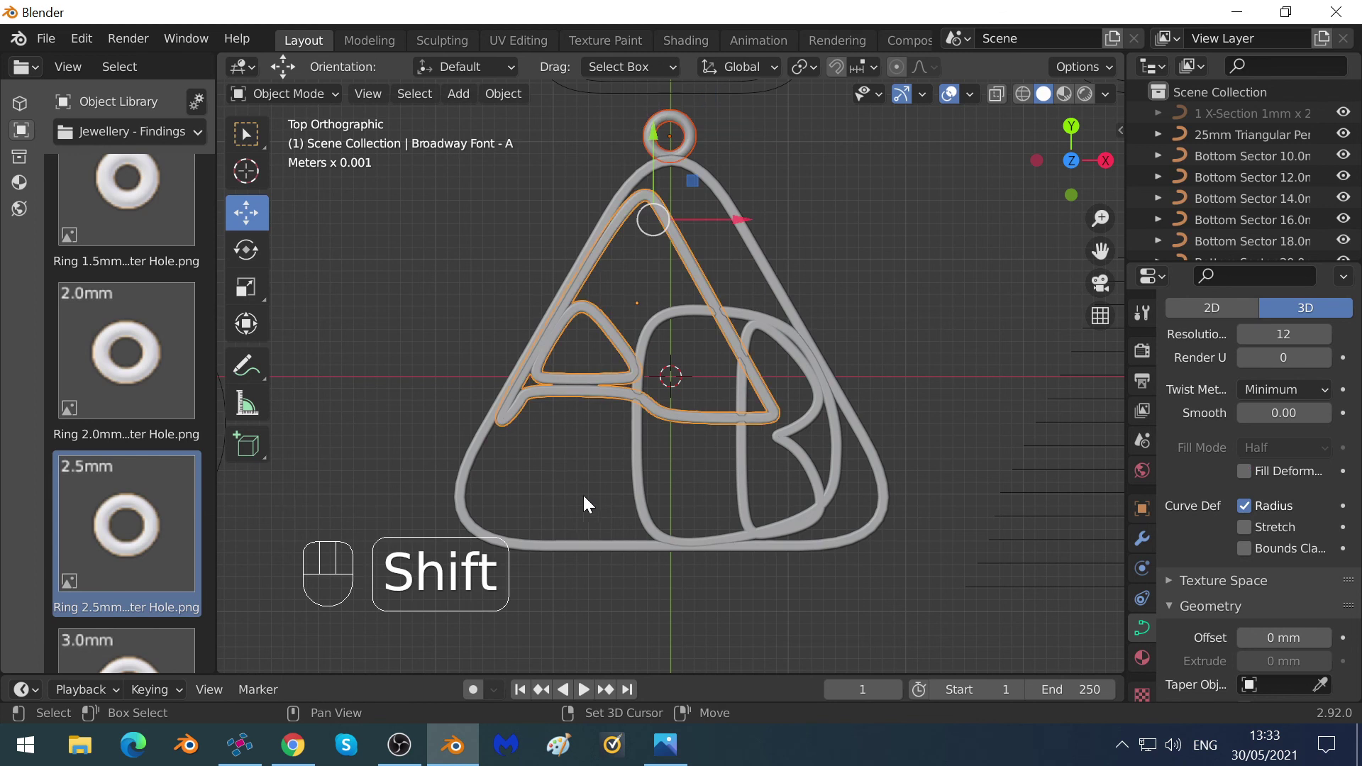
{"action": "left_click", "coordinate": [743, 483], "text": "shift"}
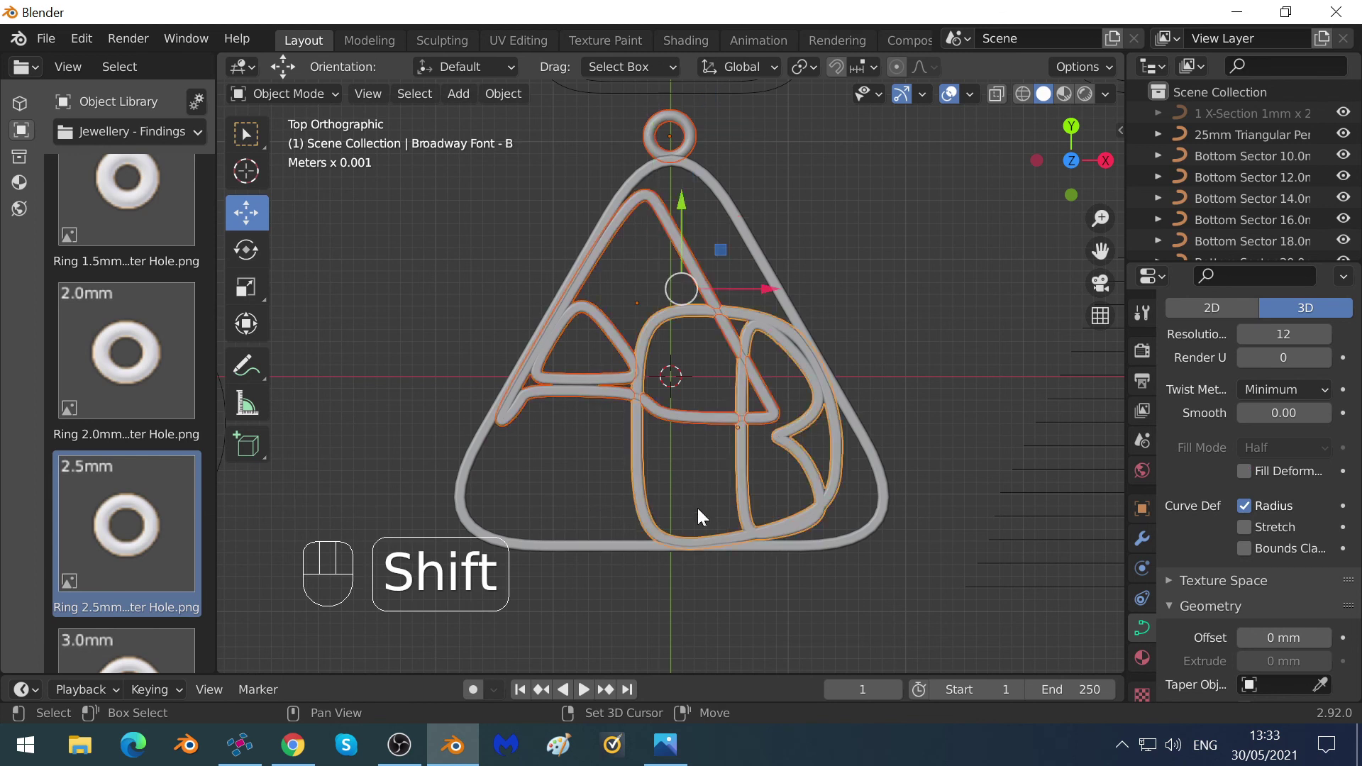
{"action": "left_click", "coordinate": [599, 542], "text": "shift"}
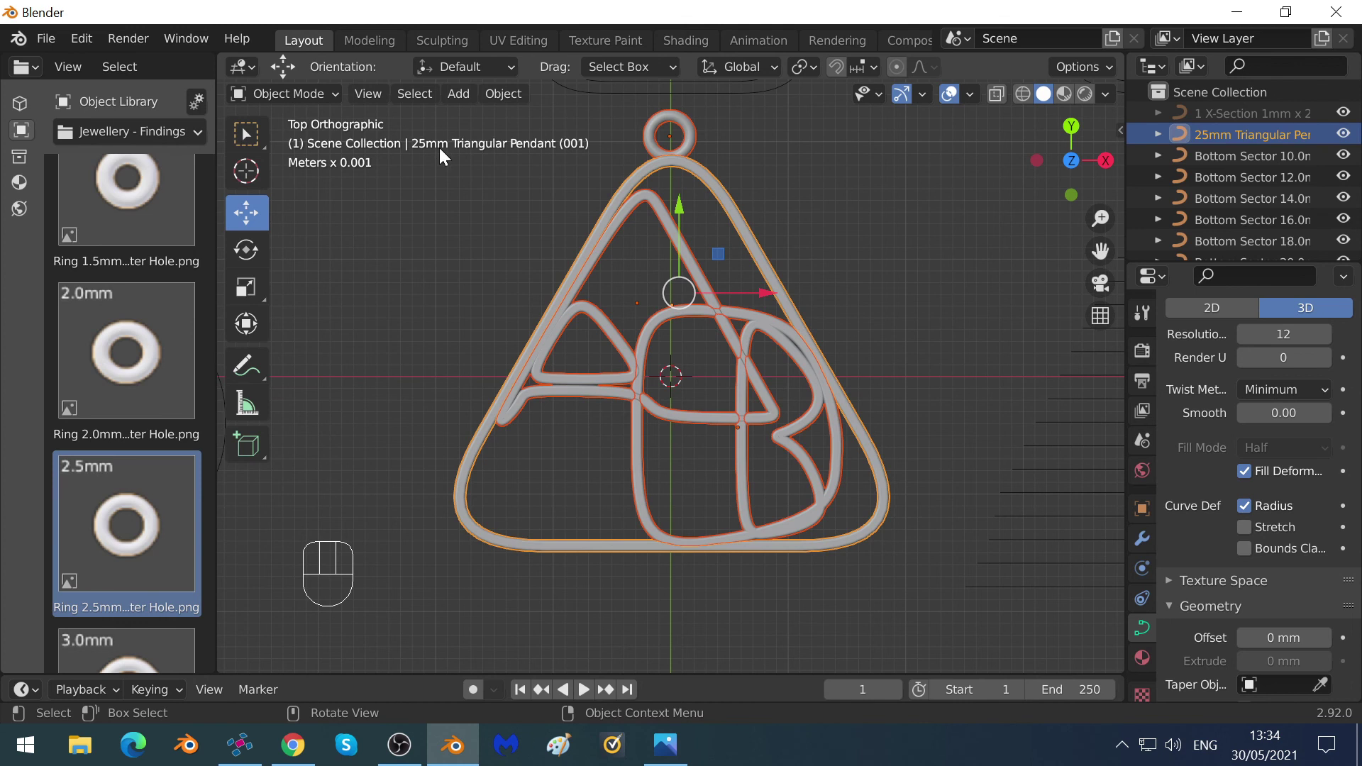
{"action": "left_click", "coordinate": [512, 97]}
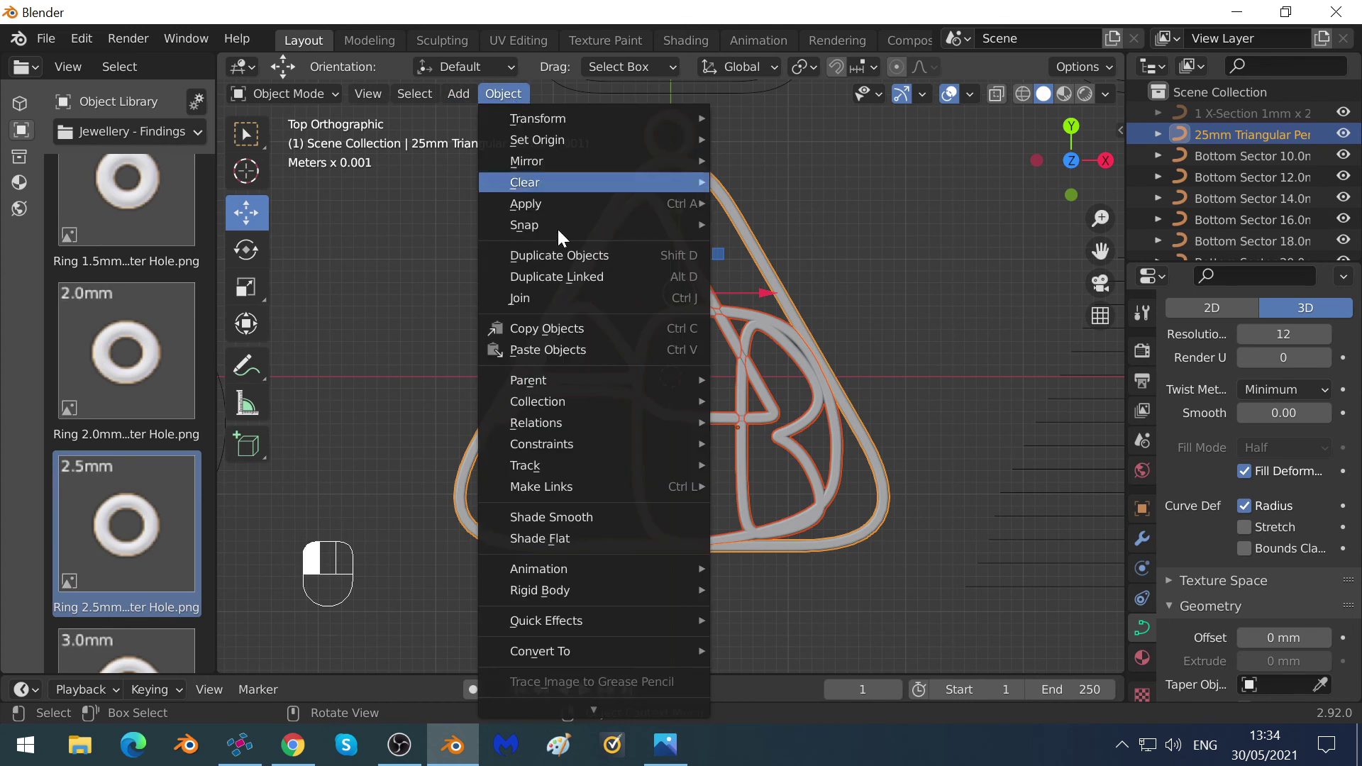
{"action": "left_click", "coordinate": [547, 298]}
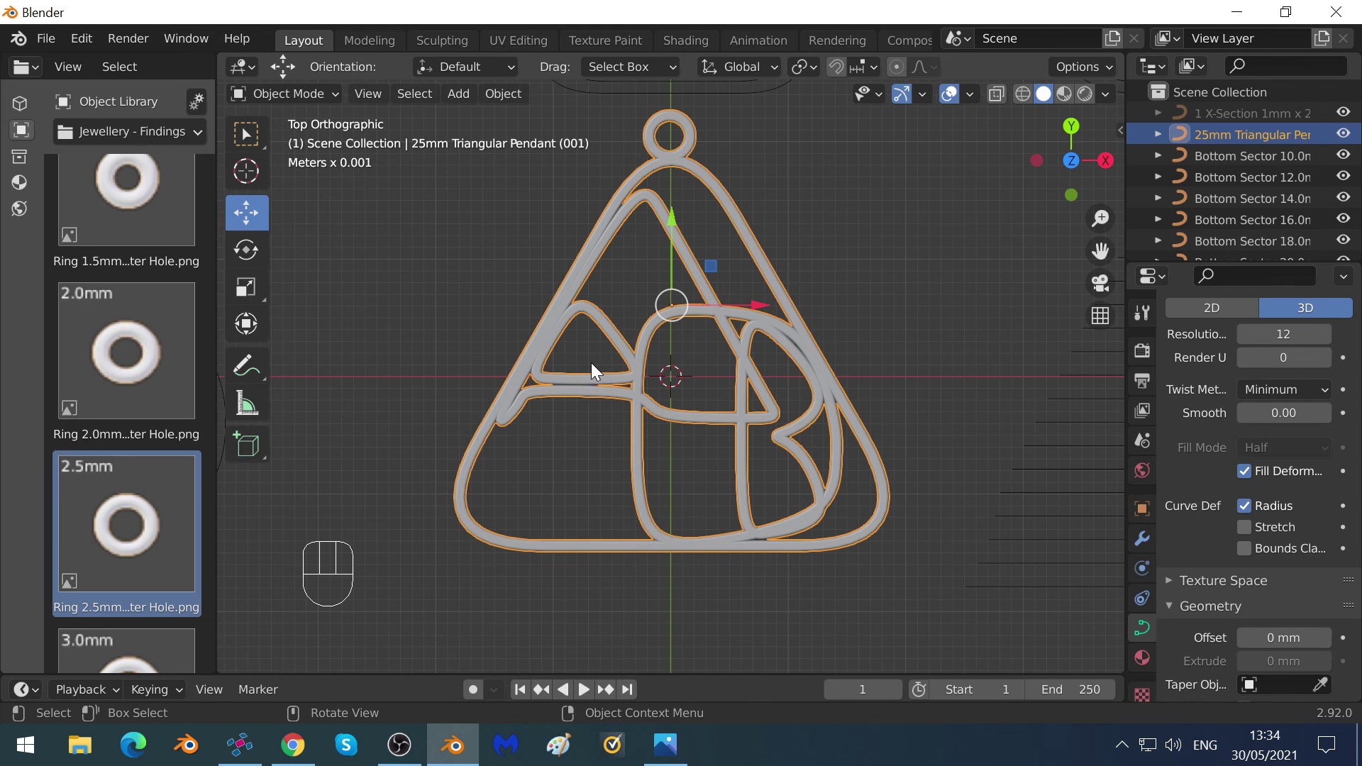
Check the joined pendant's overall dimensions in its transform properties.
{"action": "key", "text": "n"}
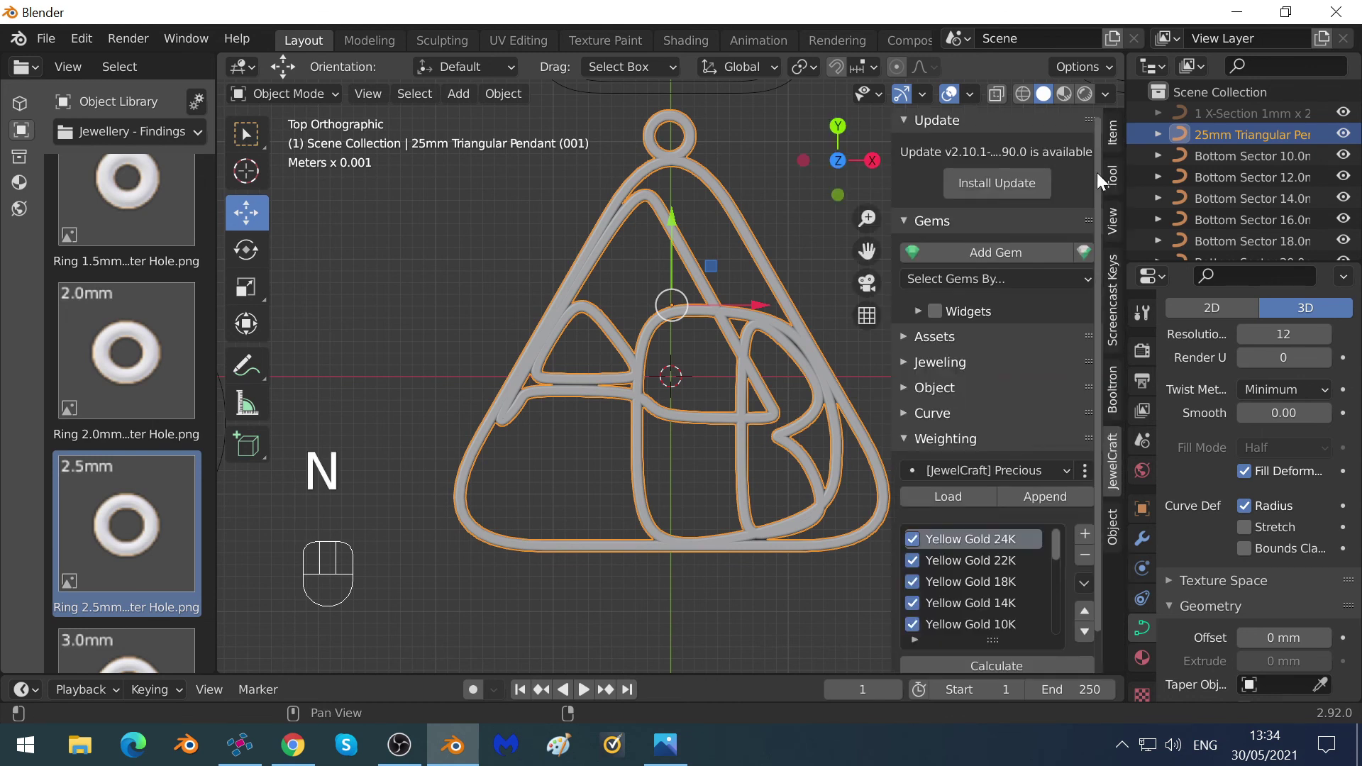
{"action": "left_click", "coordinate": [1111, 140]}
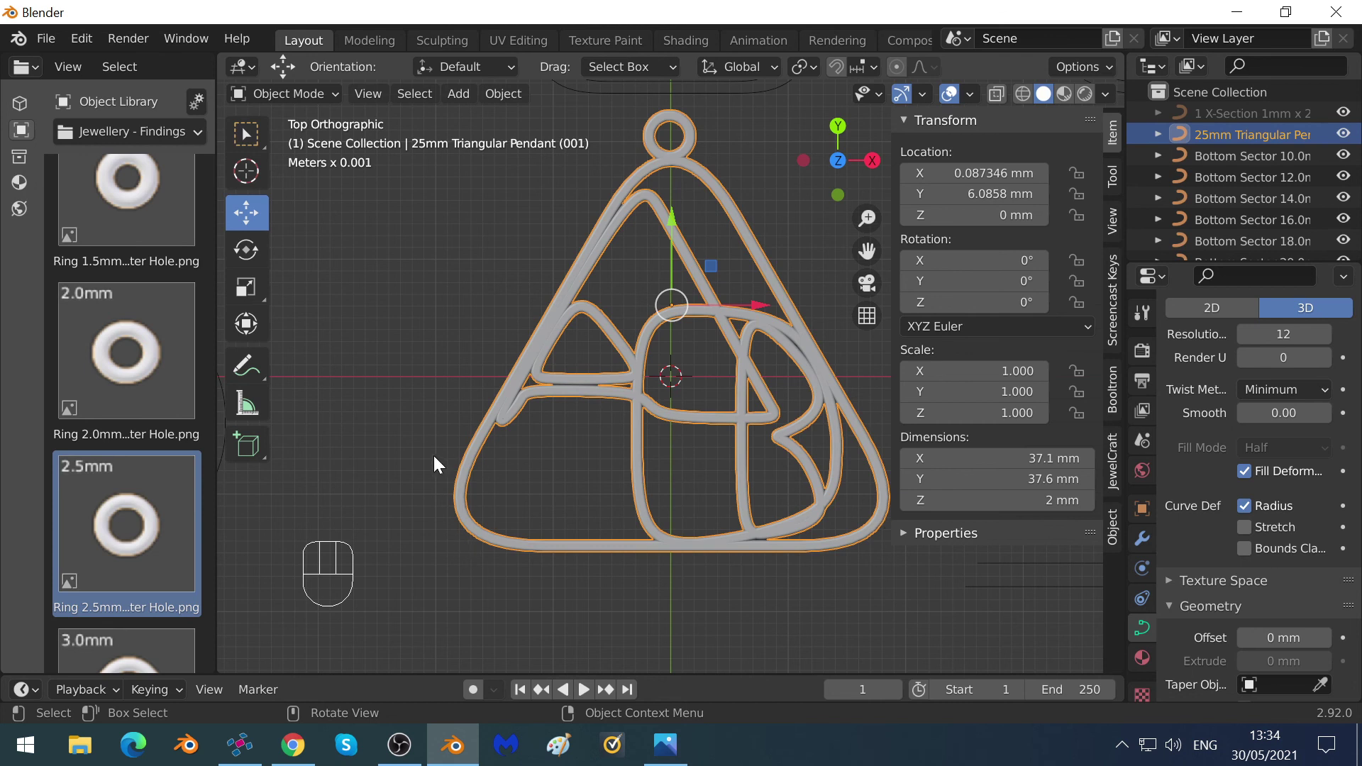
{"action": "scroll", "coordinate": [433, 456], "scroll_direction": "down", "scroll_amount": 2}
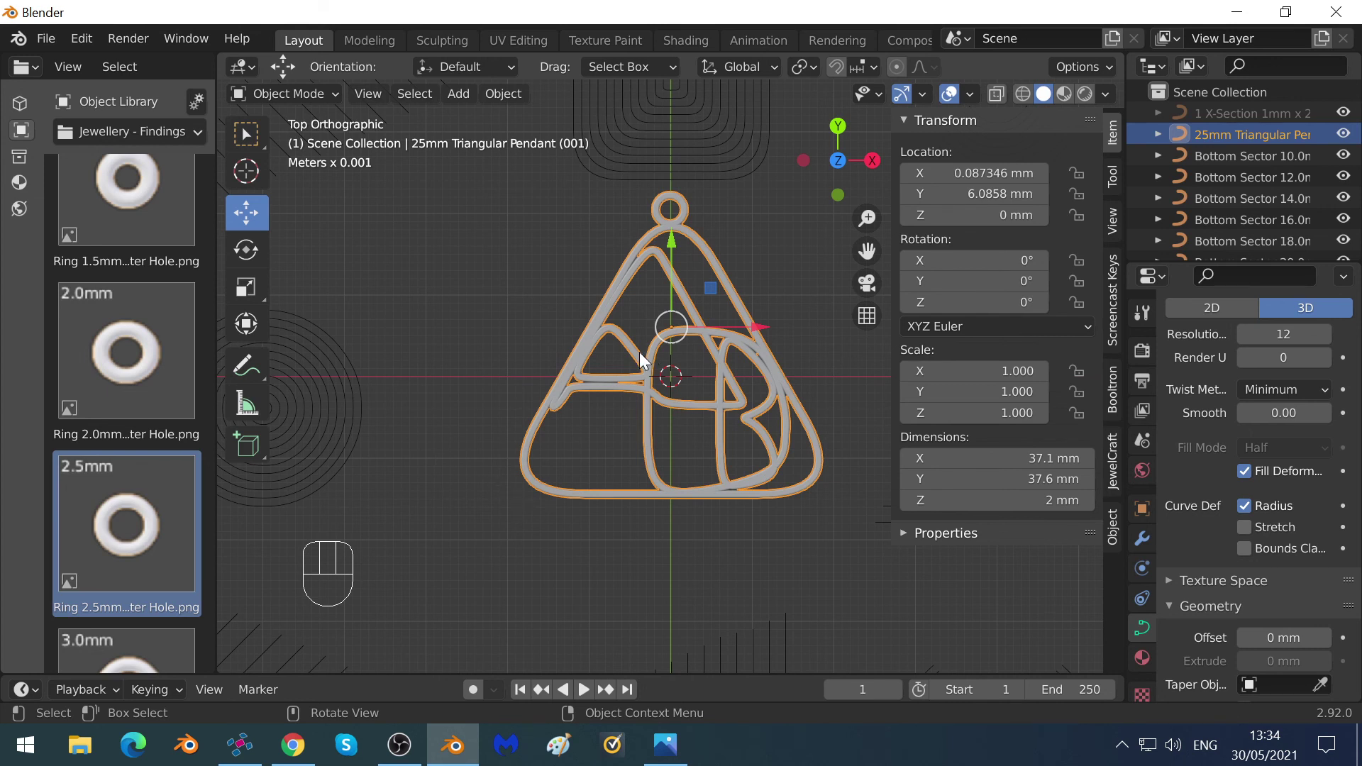
Export the pendant to the Desktop as a Wavefront OBJ file named Pendant.
{"action": "left_click", "coordinate": [48, 40]}
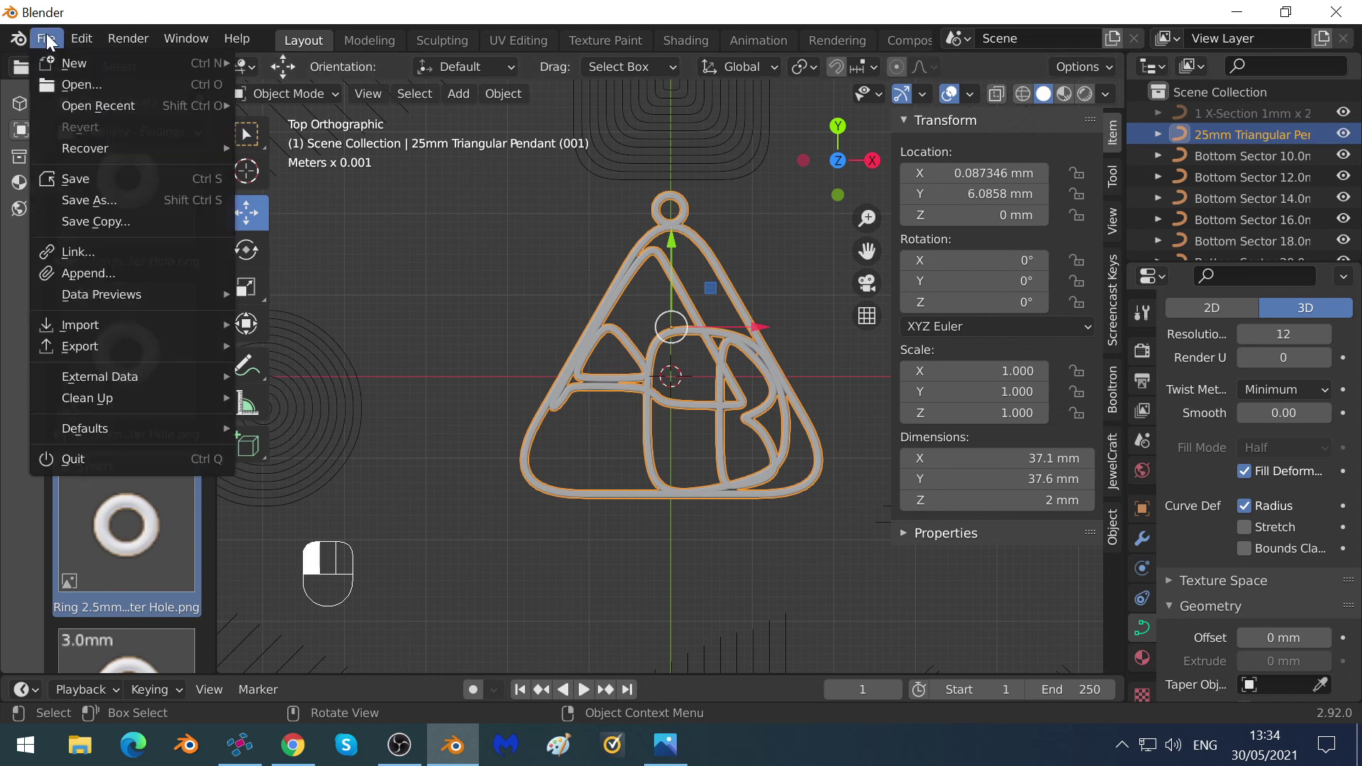
{"action": "mouse_move", "coordinate": [87, 351]}
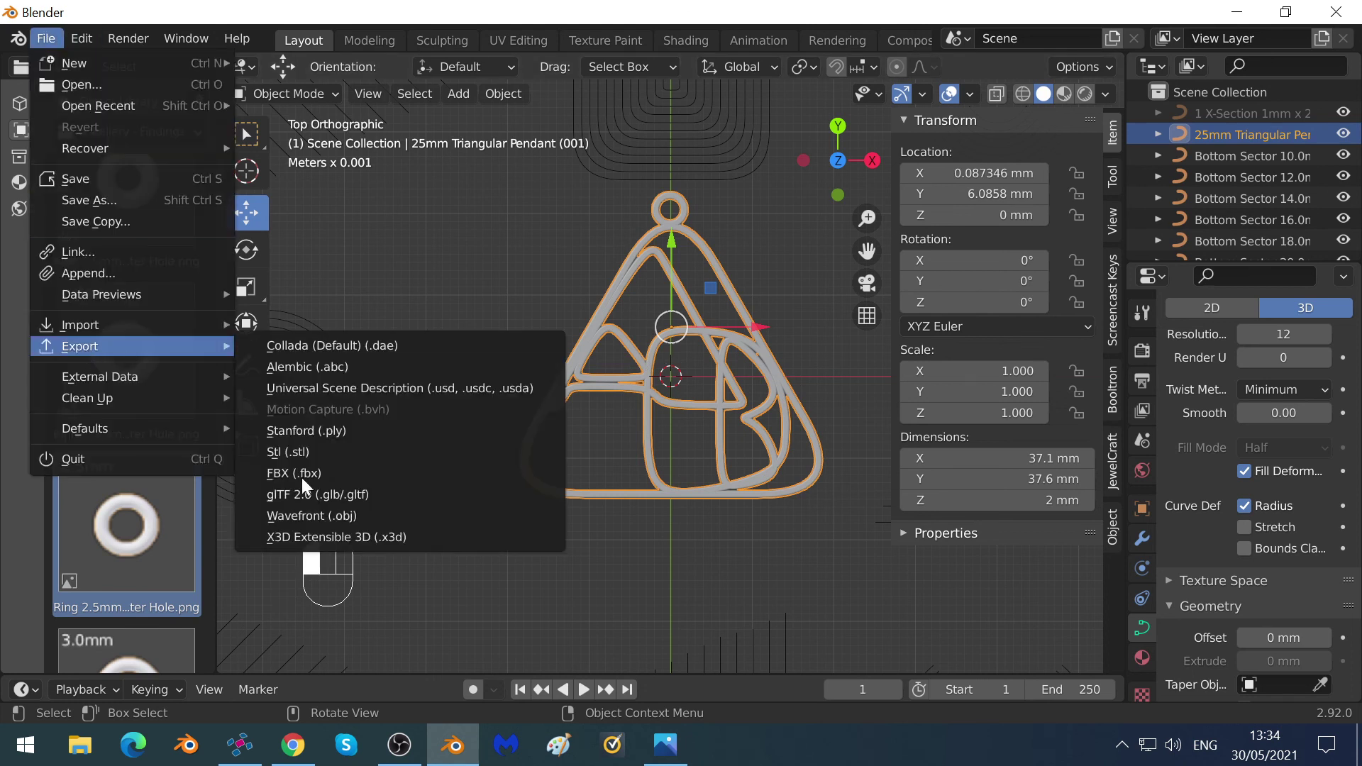
{"action": "left_click", "coordinate": [329, 516]}
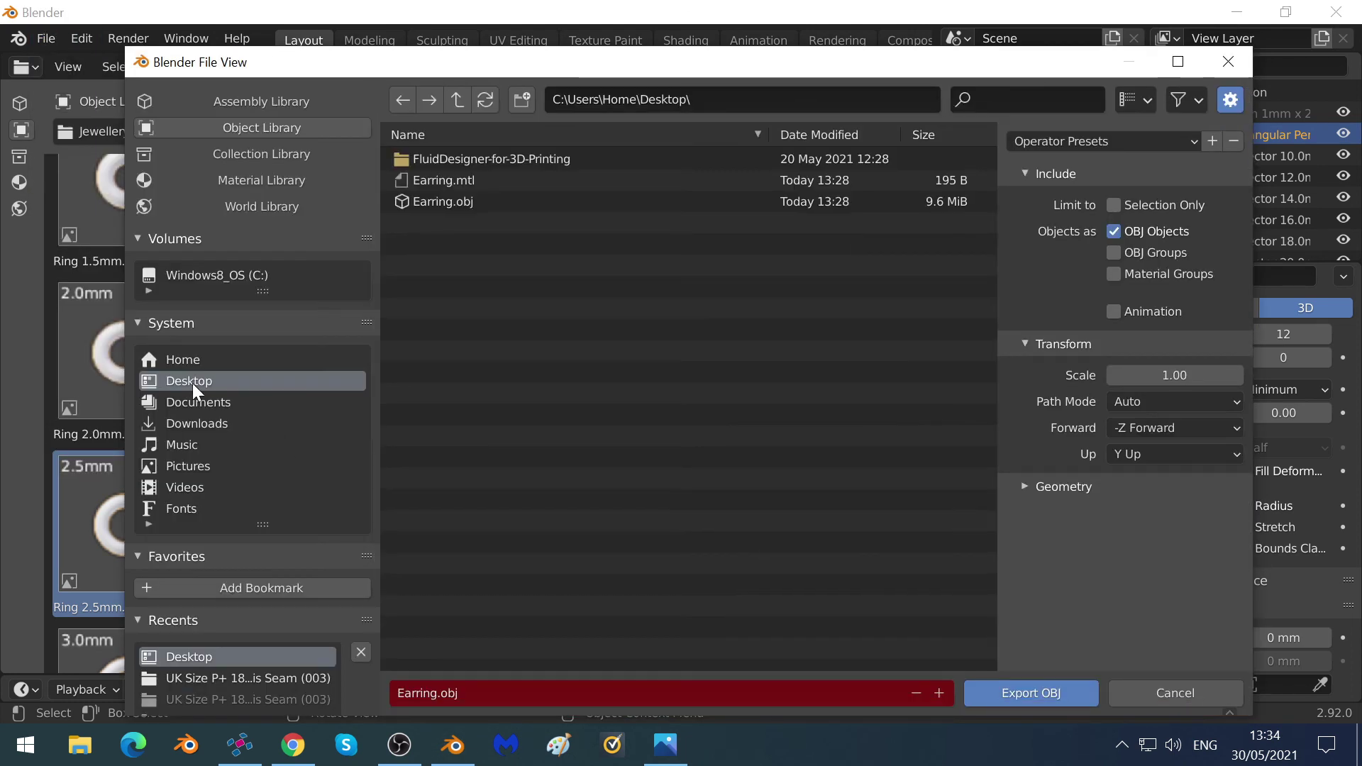
{"action": "left_click", "coordinate": [440, 695]}
{"action": "key", "text": "BackSpace"}
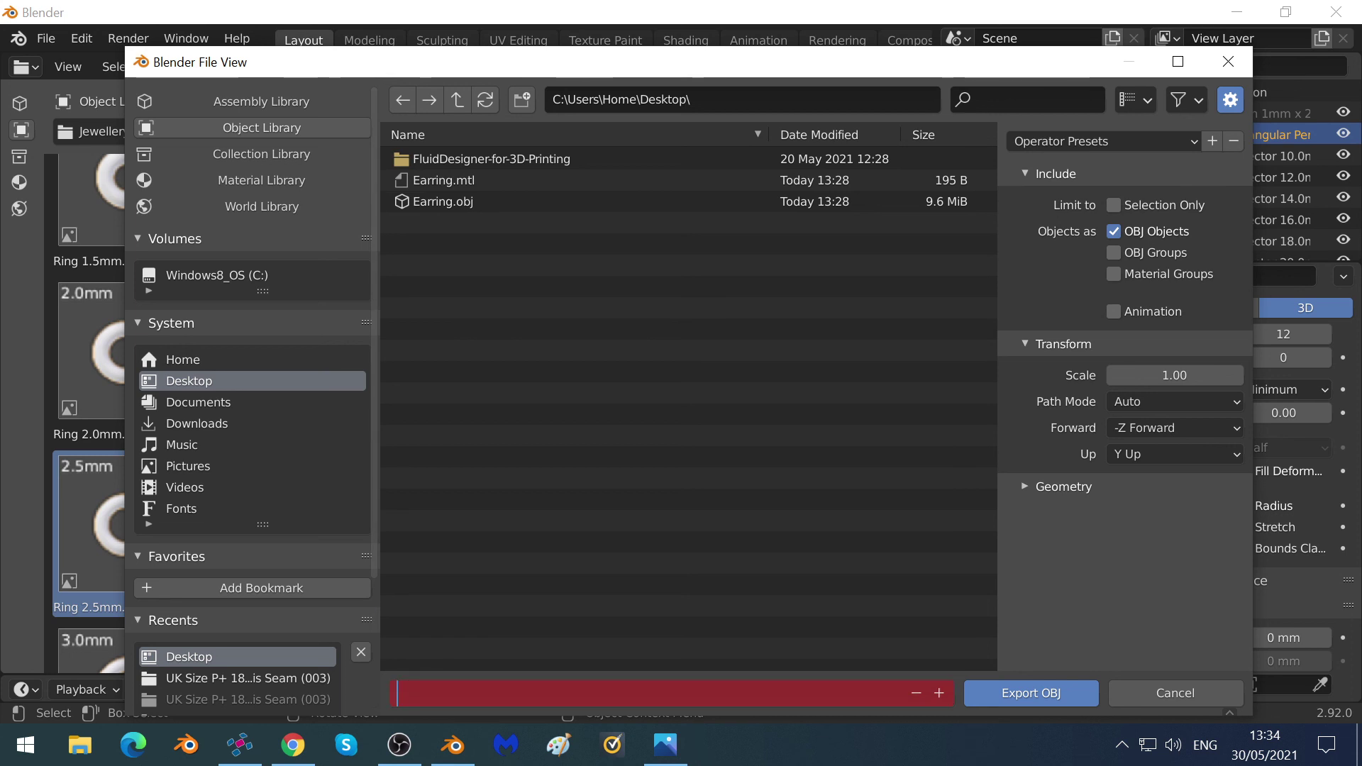
{"action": "type", "text": "Pendant"}
{"action": "key", "text": "Return"}
{"action": "left_click", "coordinate": [1006, 693]}
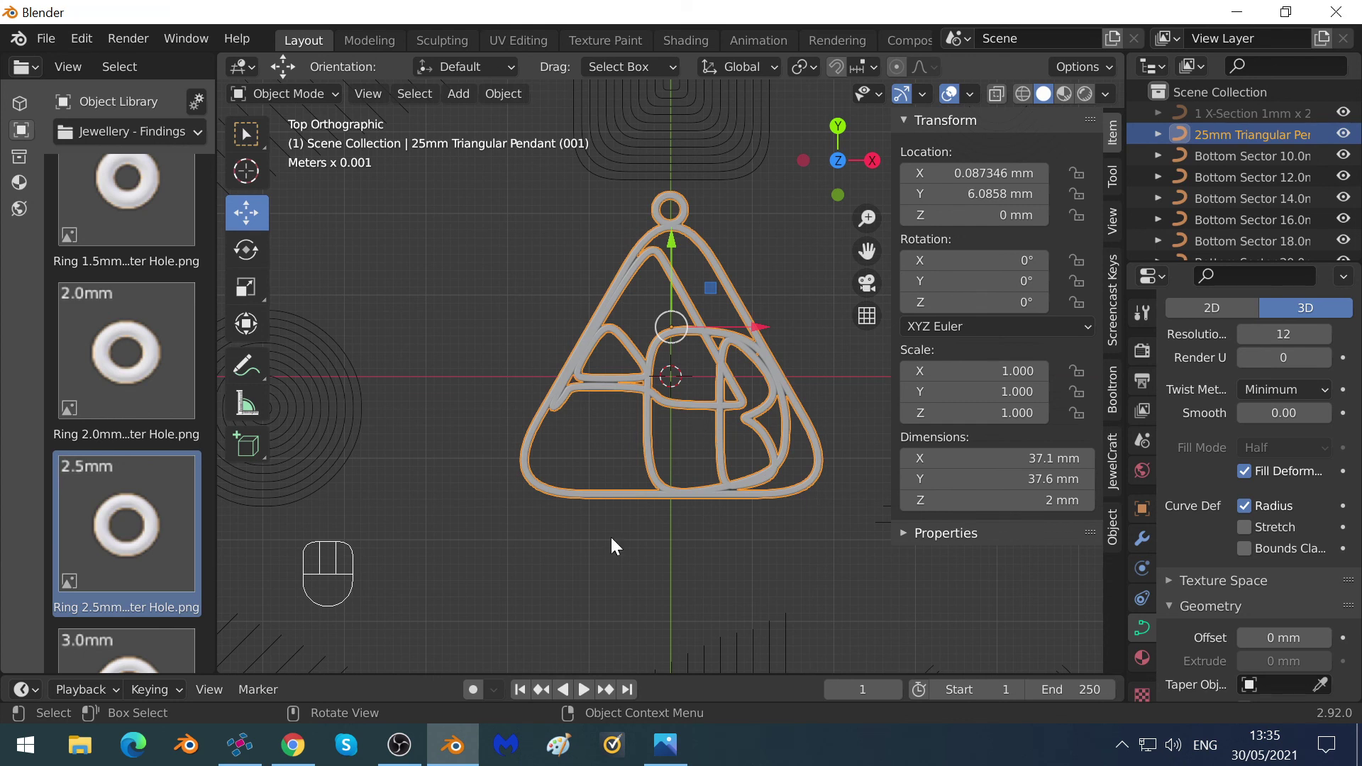
Switch to netfabb Basic and open the Pendant OBJ file from the Desktop.
{"action": "left_click", "coordinate": [240, 745]}
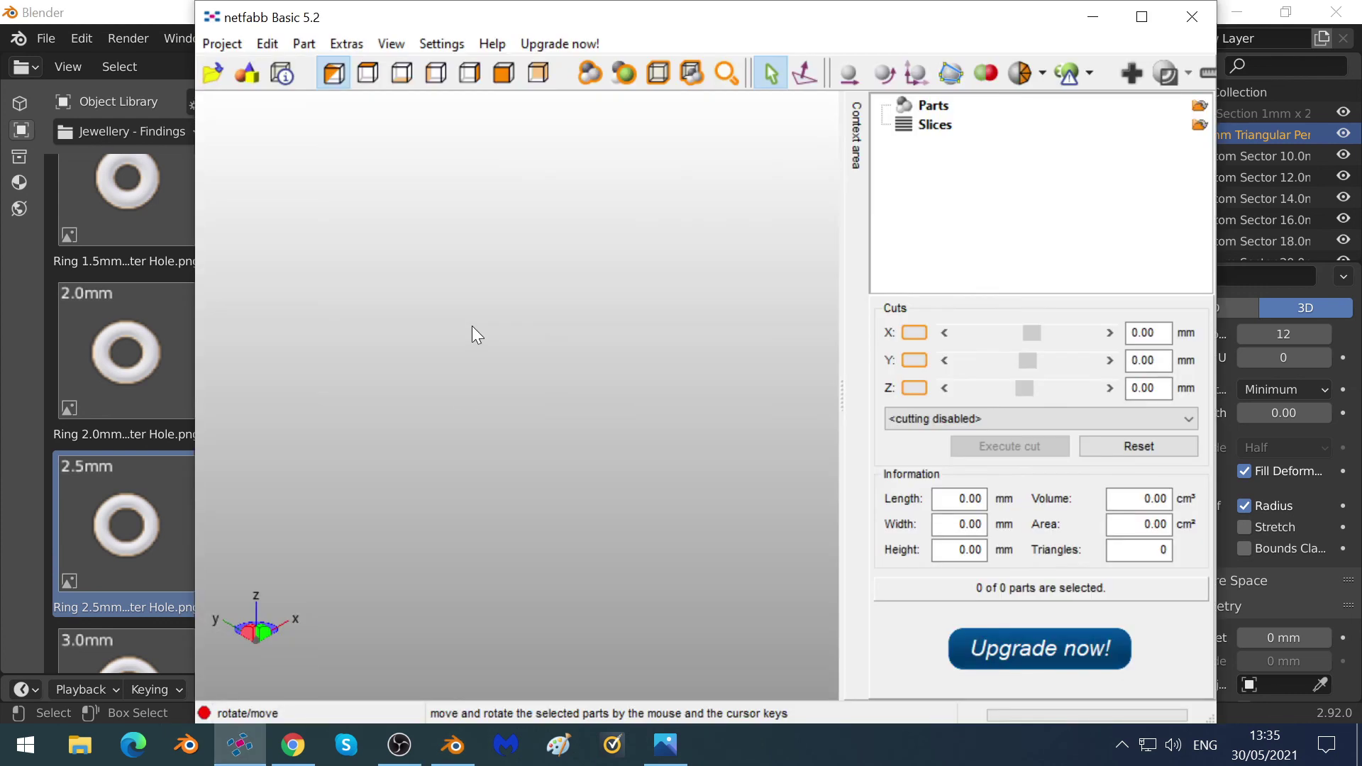
{"action": "left_click", "coordinate": [223, 44]}
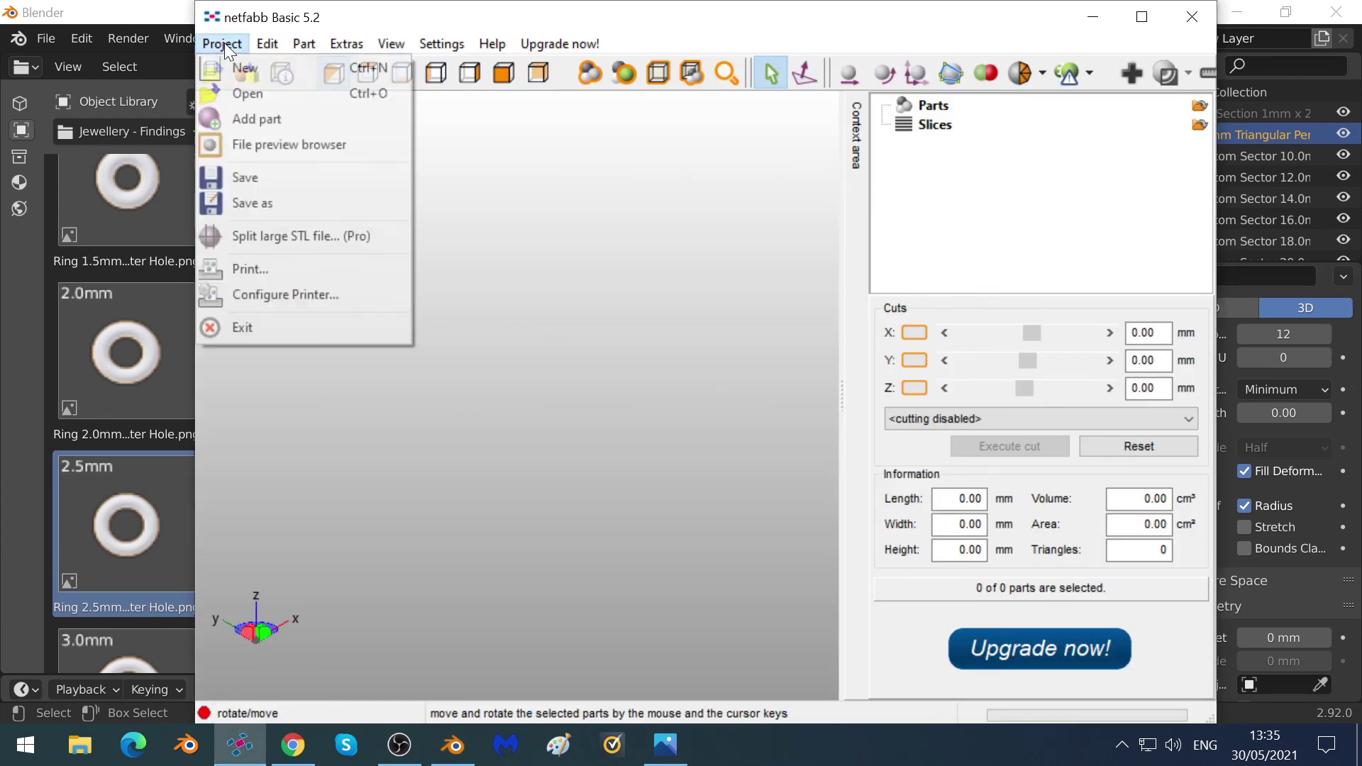
{"action": "left_click", "coordinate": [241, 93]}
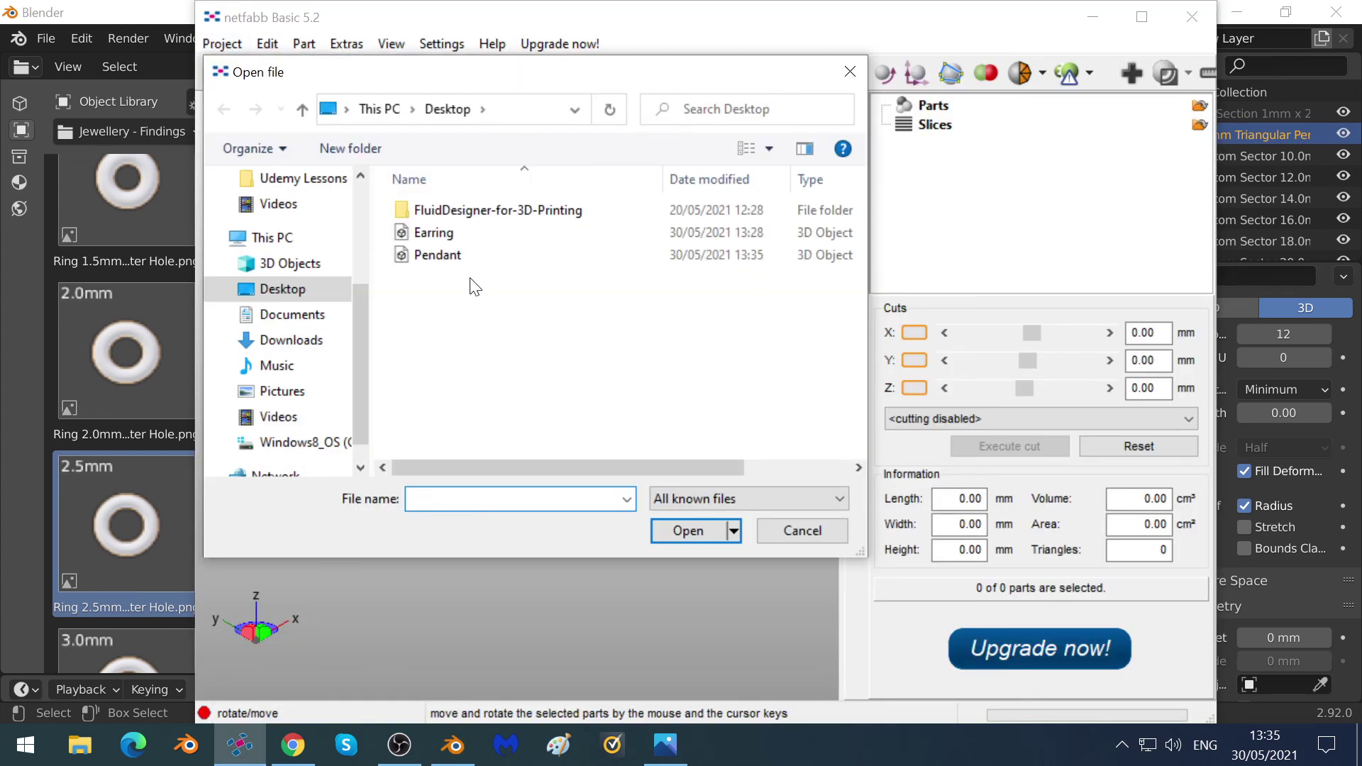
{"action": "left_click", "coordinate": [433, 253]}
{"action": "left_click", "coordinate": [687, 531]}
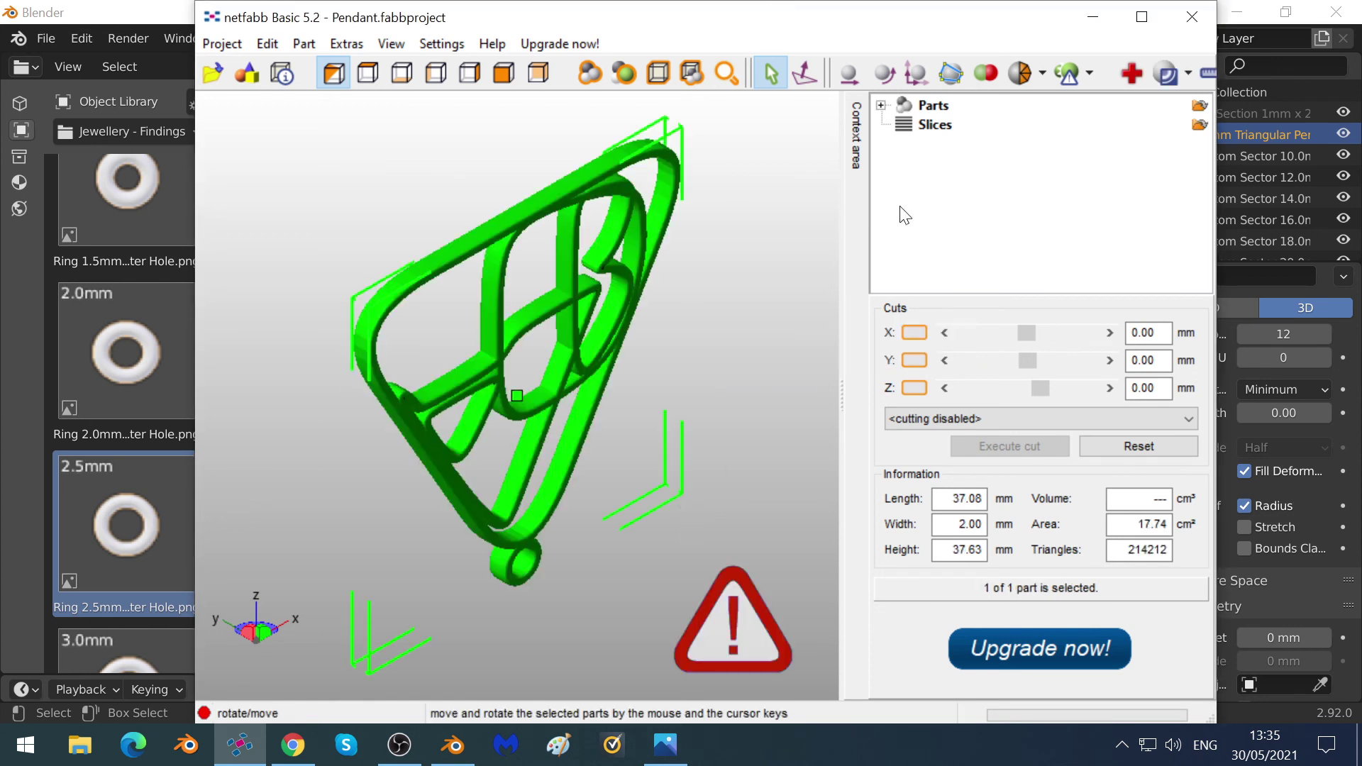
Run the Default repair on the pendant mesh, update its statistics, and apply the repair to the part.
{"action": "left_click", "coordinate": [1131, 74]}
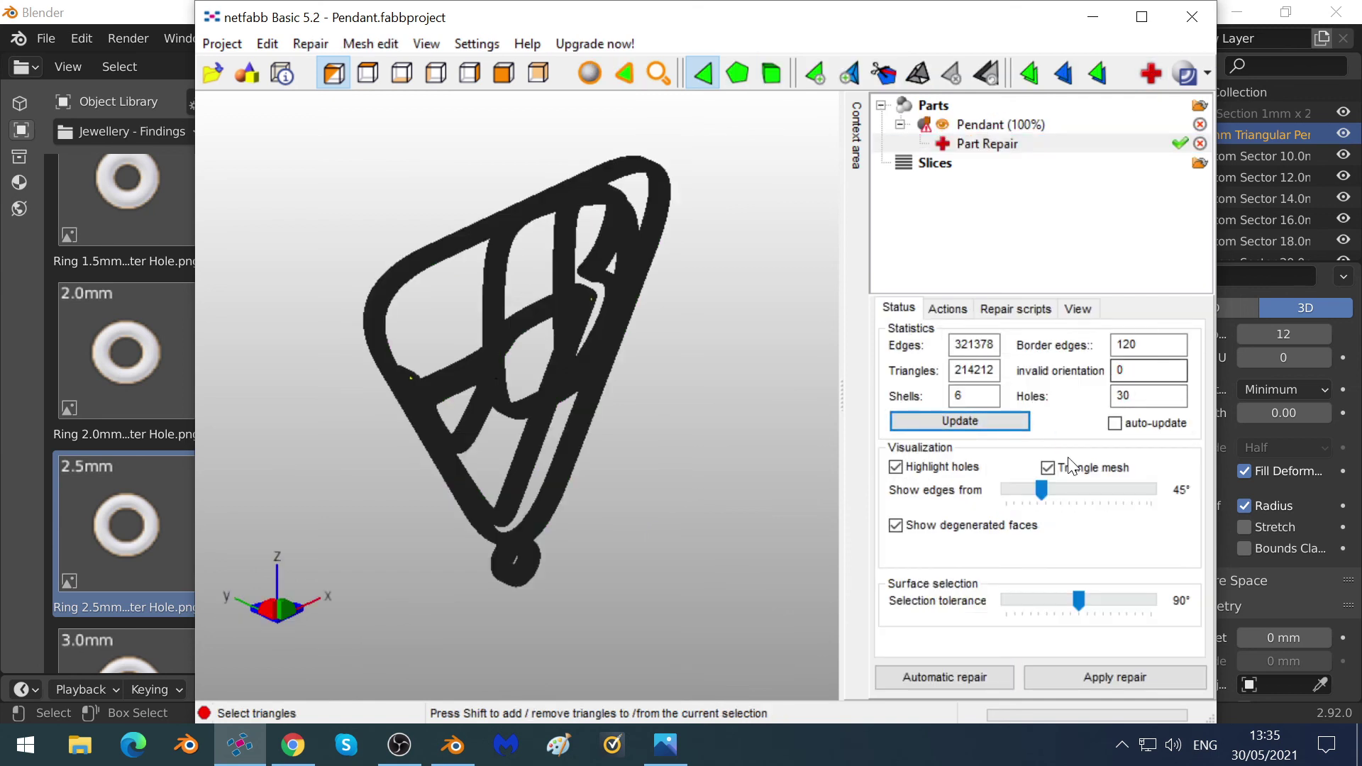
{"action": "left_click", "coordinate": [938, 680]}
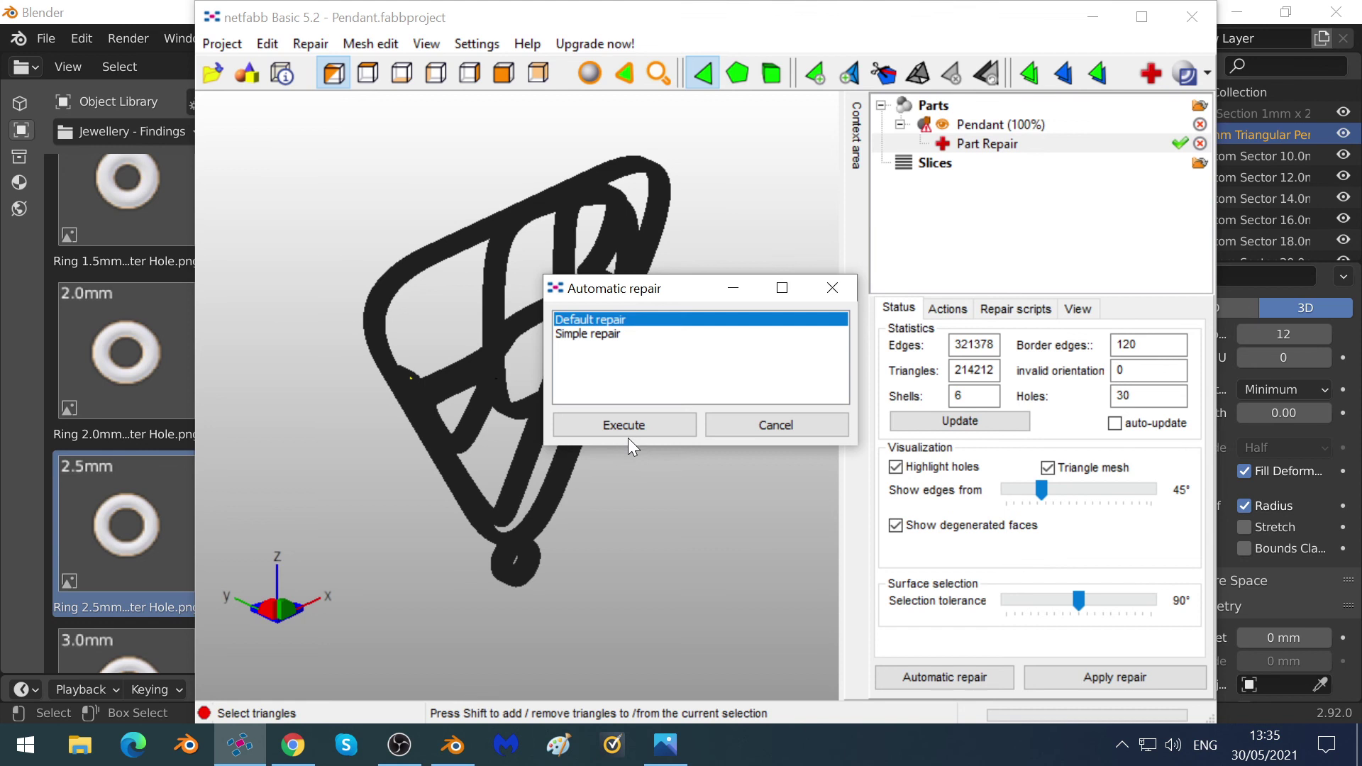
{"action": "left_click", "coordinate": [623, 425]}
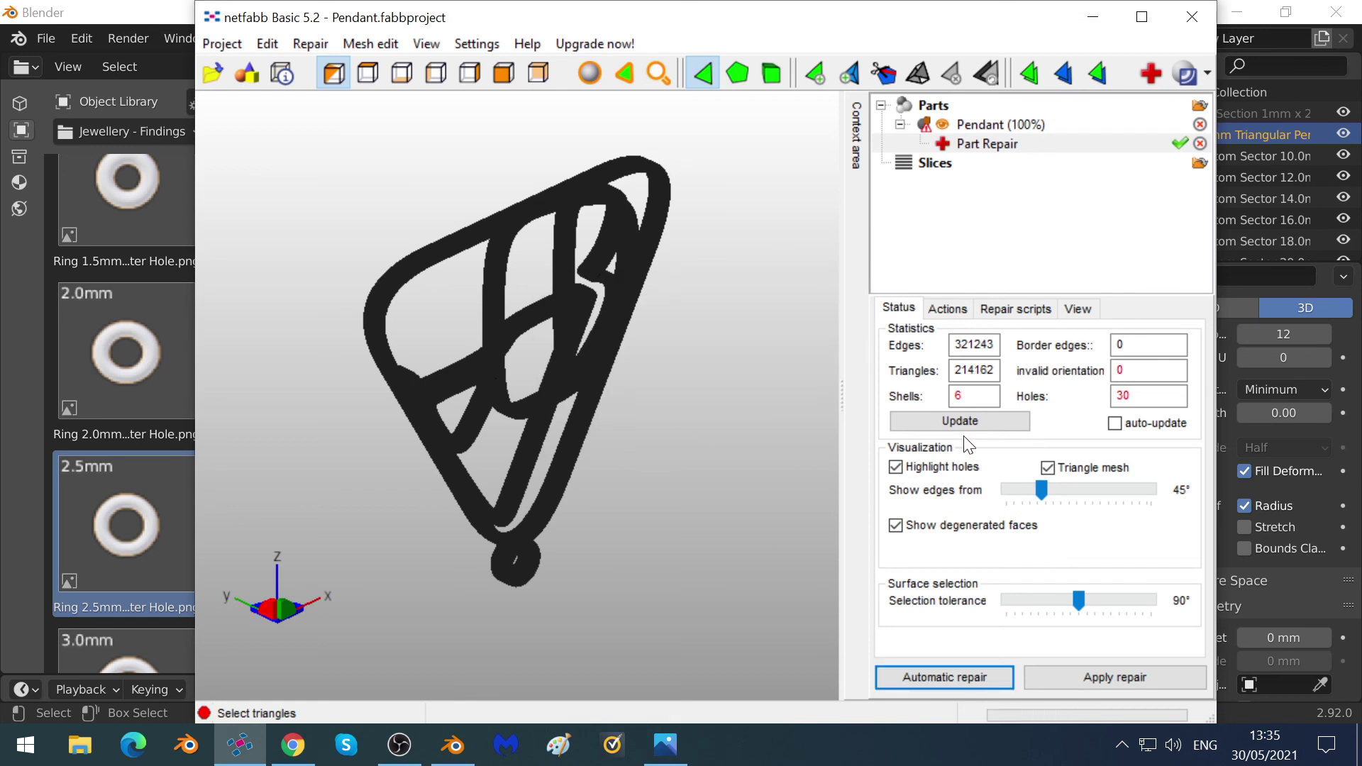
{"action": "left_click", "coordinate": [978, 424]}
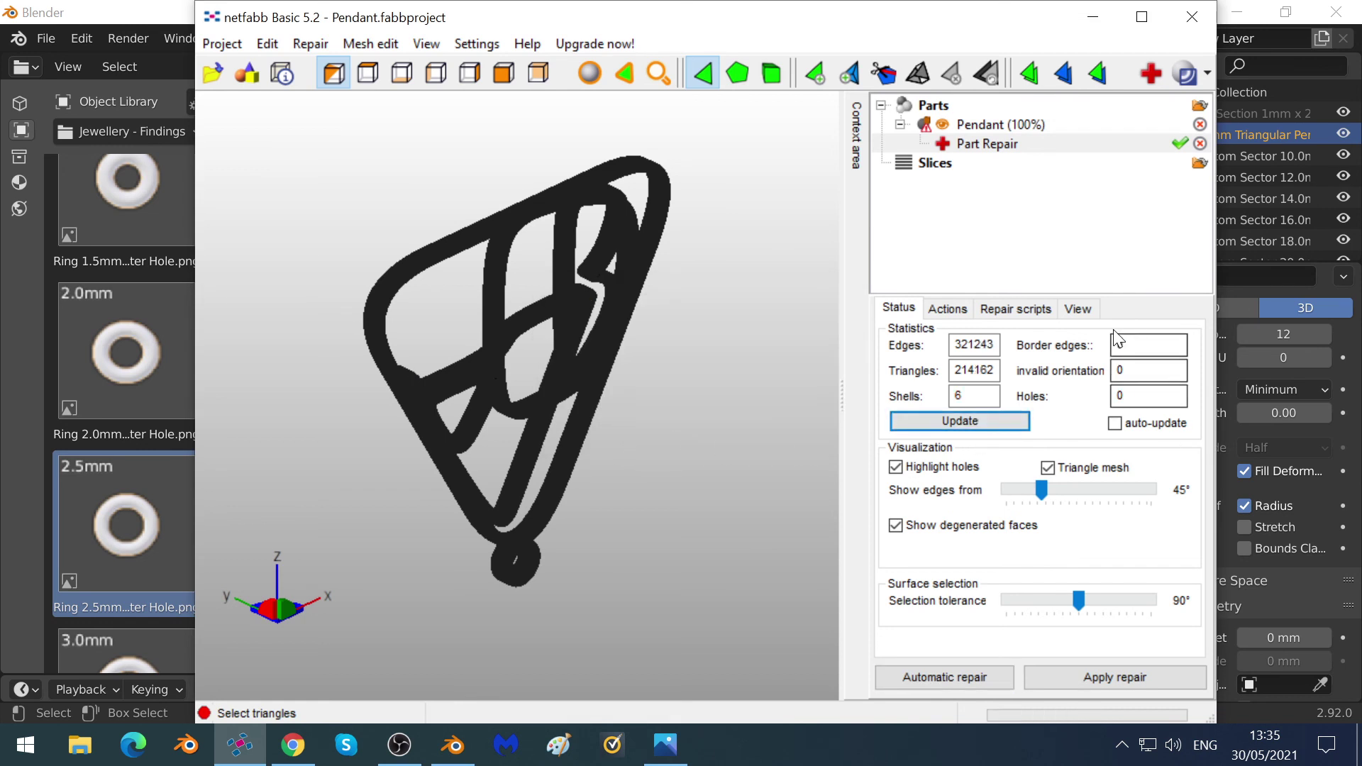
{"action": "left_click", "coordinate": [1117, 679]}
{"action": "left_click", "coordinate": [445, 428]}
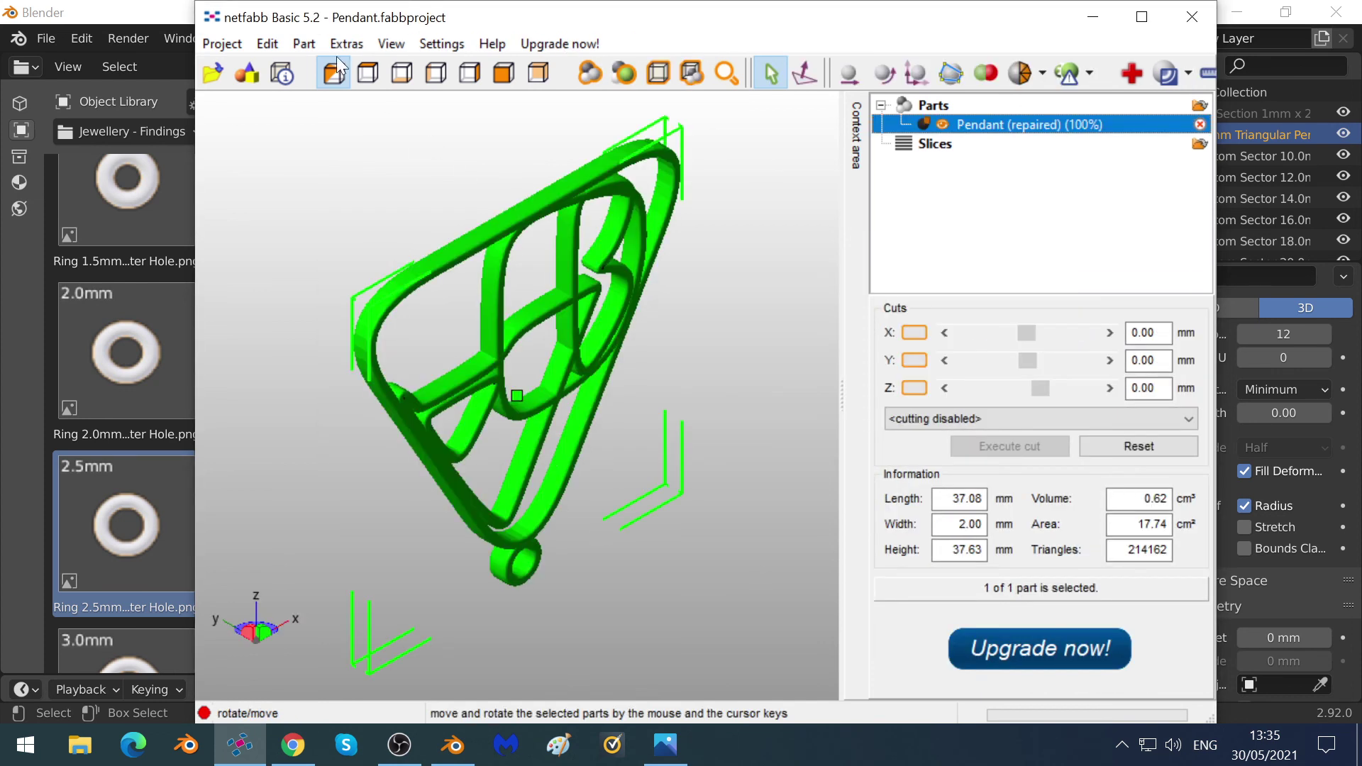
Save the repaired part as a Wavefront OBJ on the Desktop, replacing the existing Pendant file.
{"action": "left_click", "coordinate": [304, 44]}
{"action": "mouse_move", "coordinate": [347, 134]}
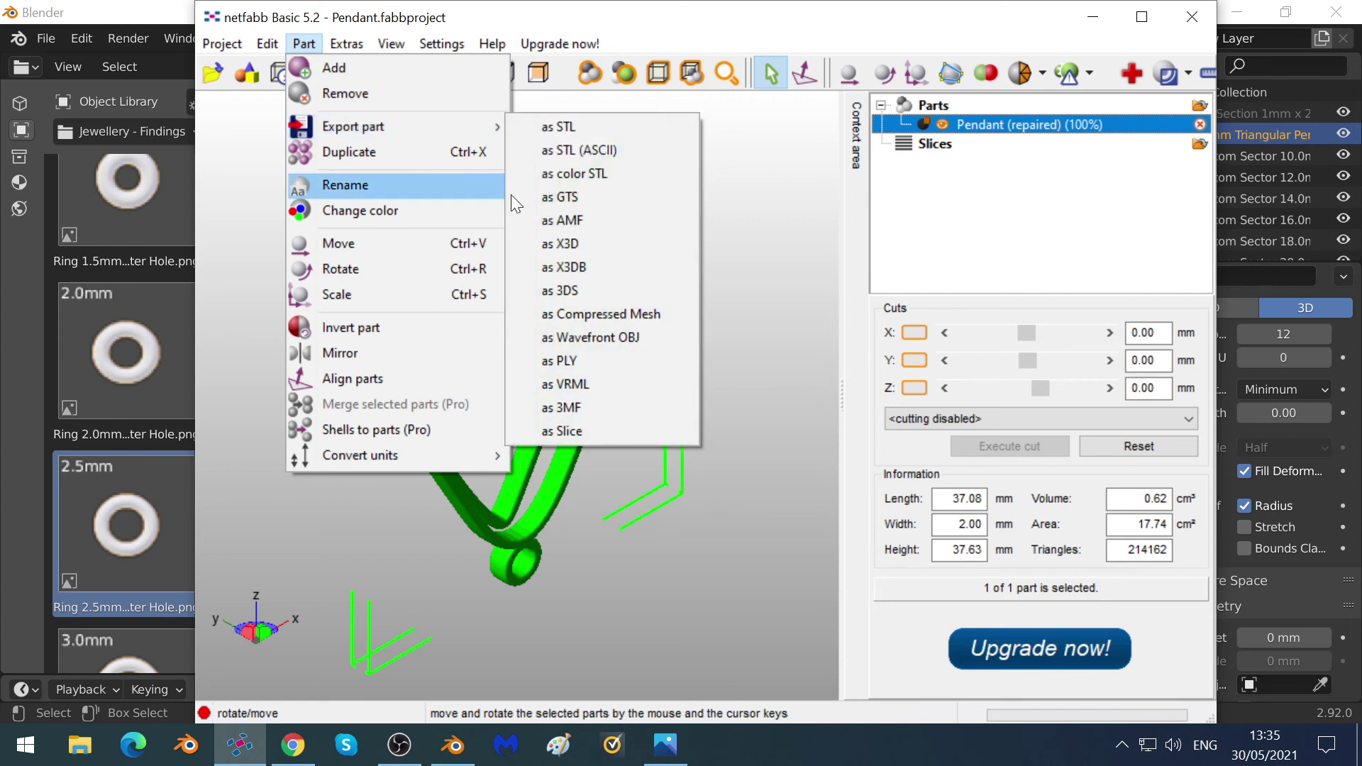
{"action": "left_click", "coordinate": [582, 338]}
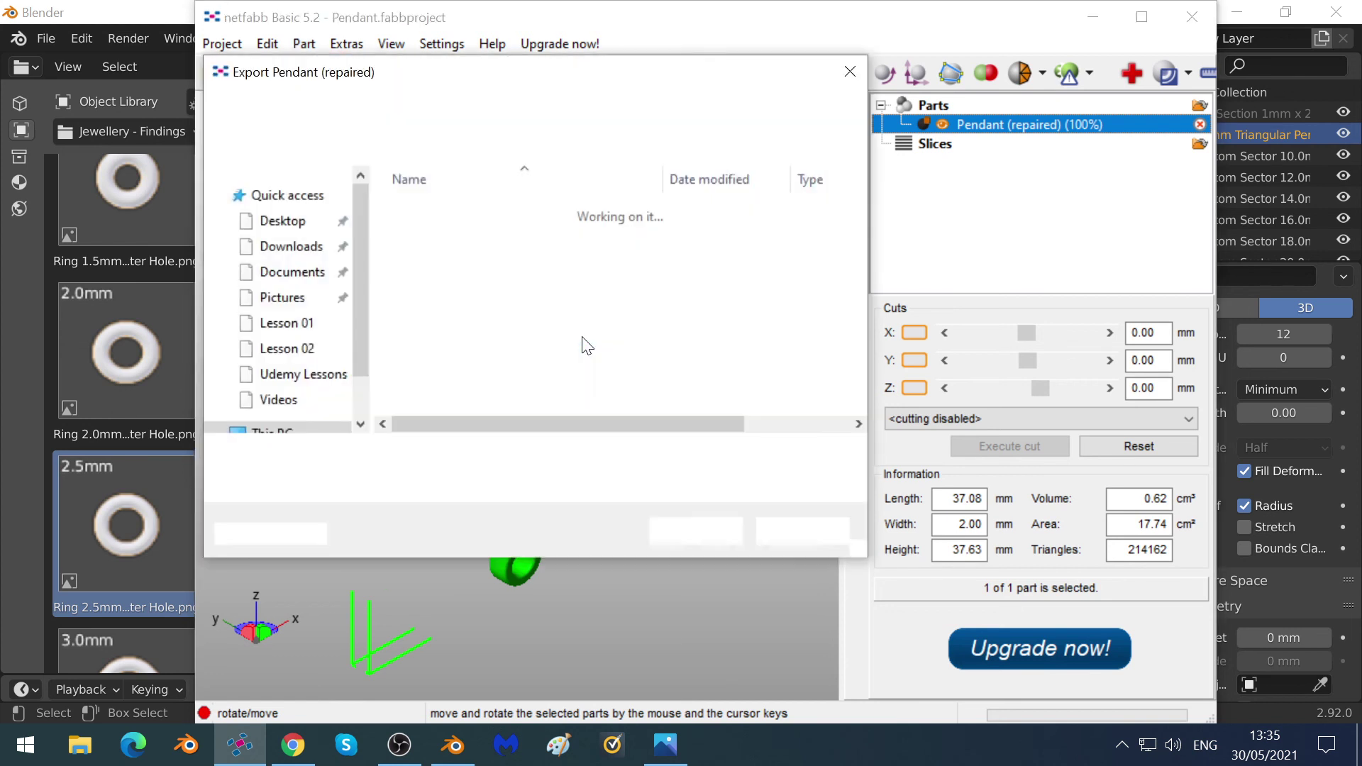
{"action": "left_click", "coordinate": [433, 256]}
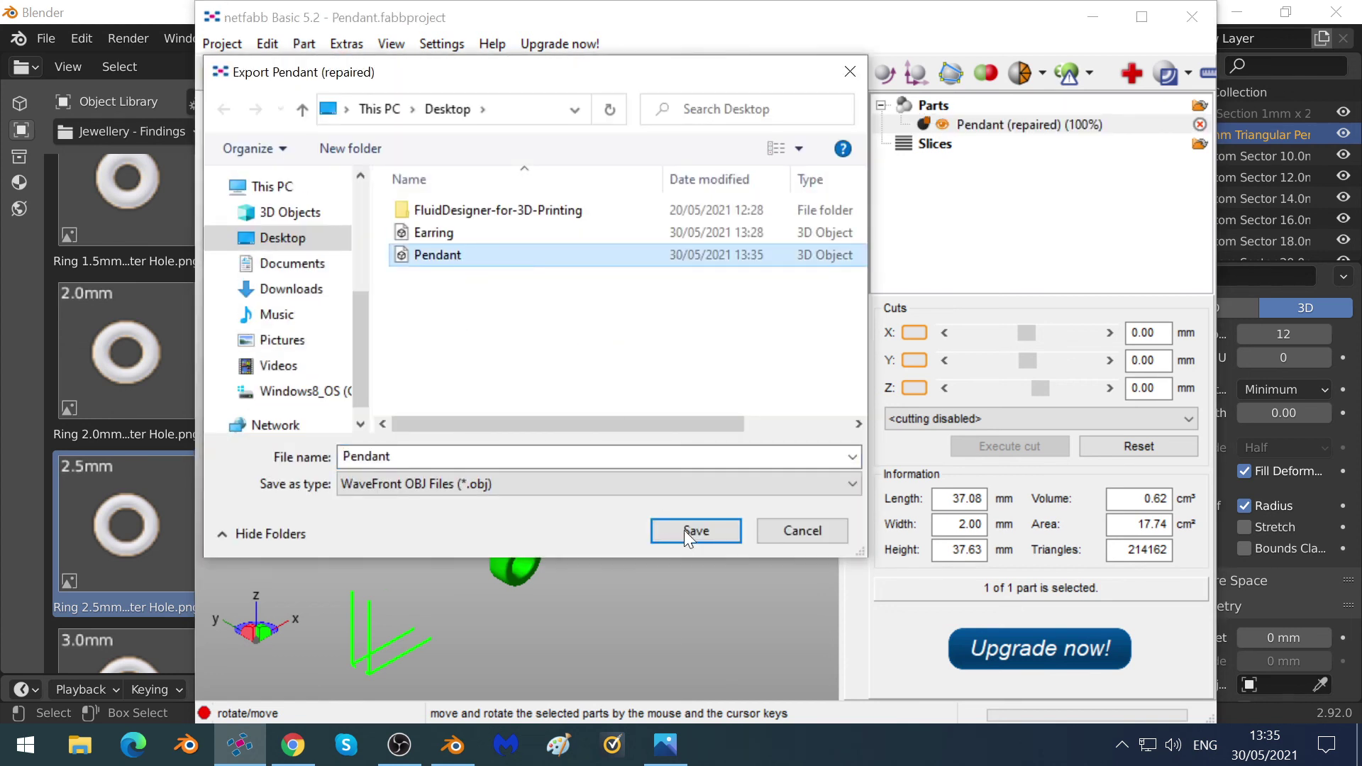
{"action": "left_click", "coordinate": [704, 527]}
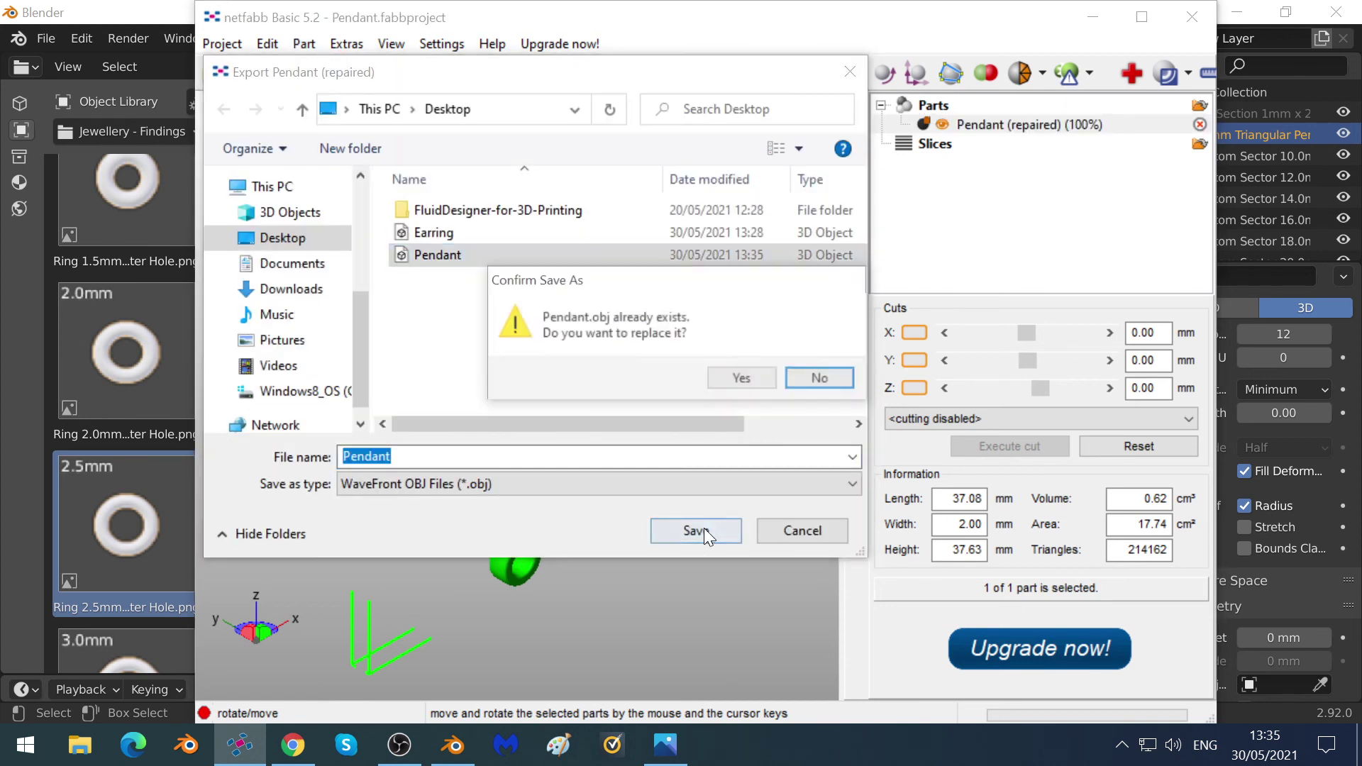
{"action": "left_click", "coordinate": [743, 379]}
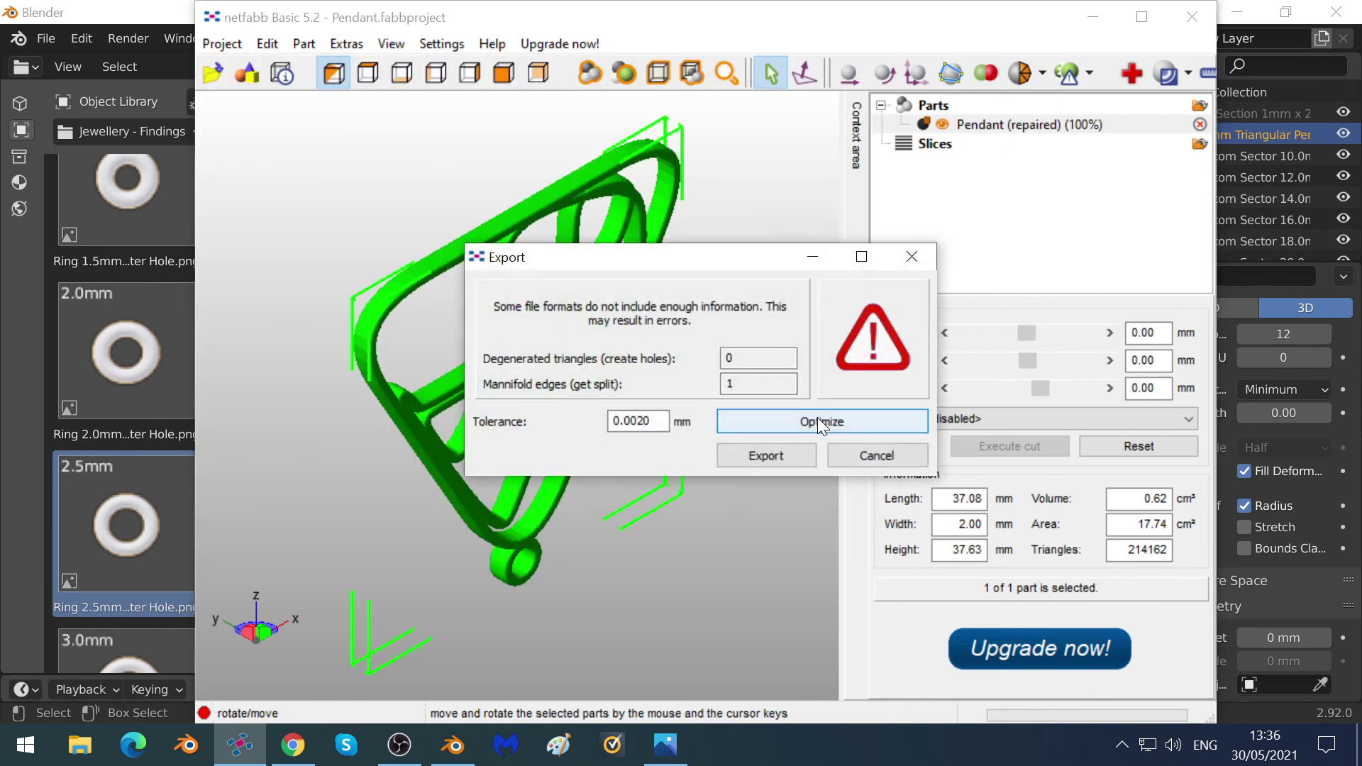
Optimize the mesh with the 0.0020 mm tolerance, complete the export, and close netfabb Basic.
{"action": "left_click", "coordinate": [817, 418]}
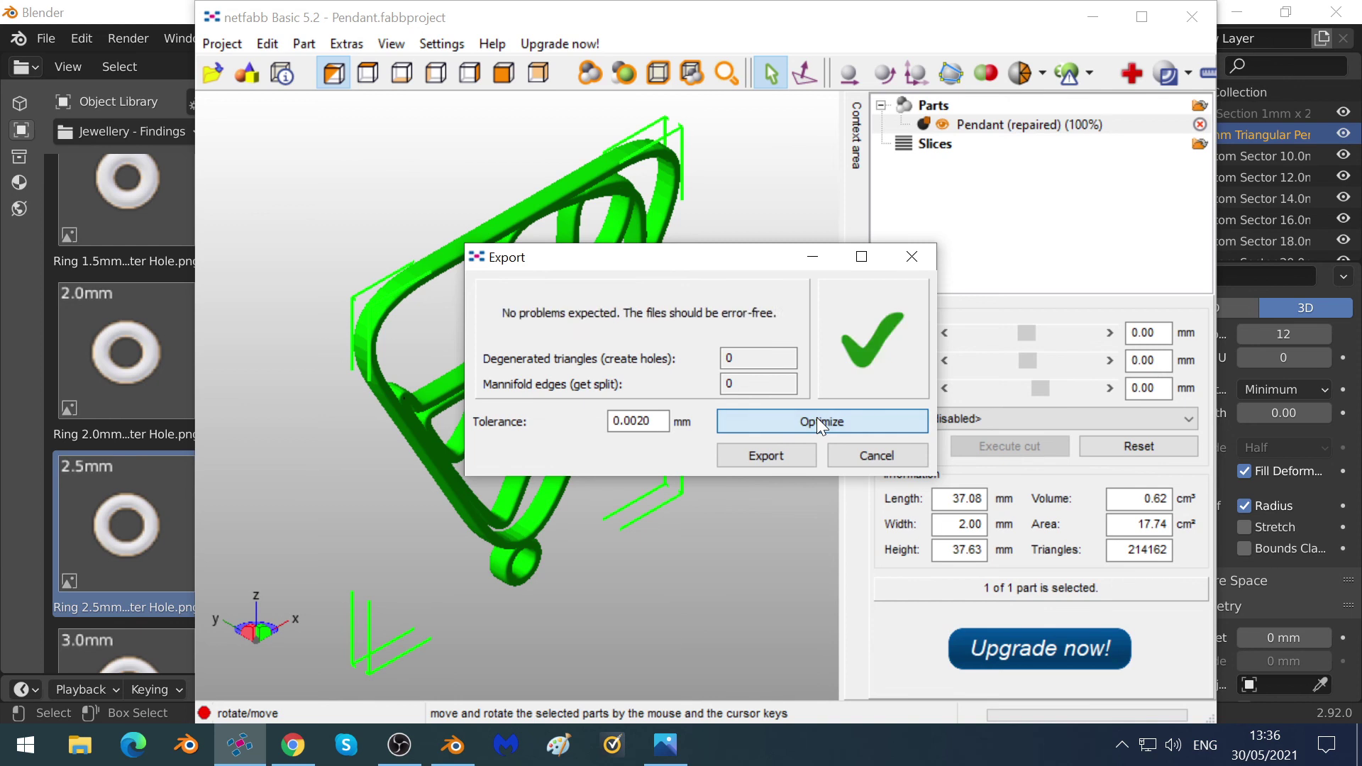
{"action": "left_click", "coordinate": [776, 458]}
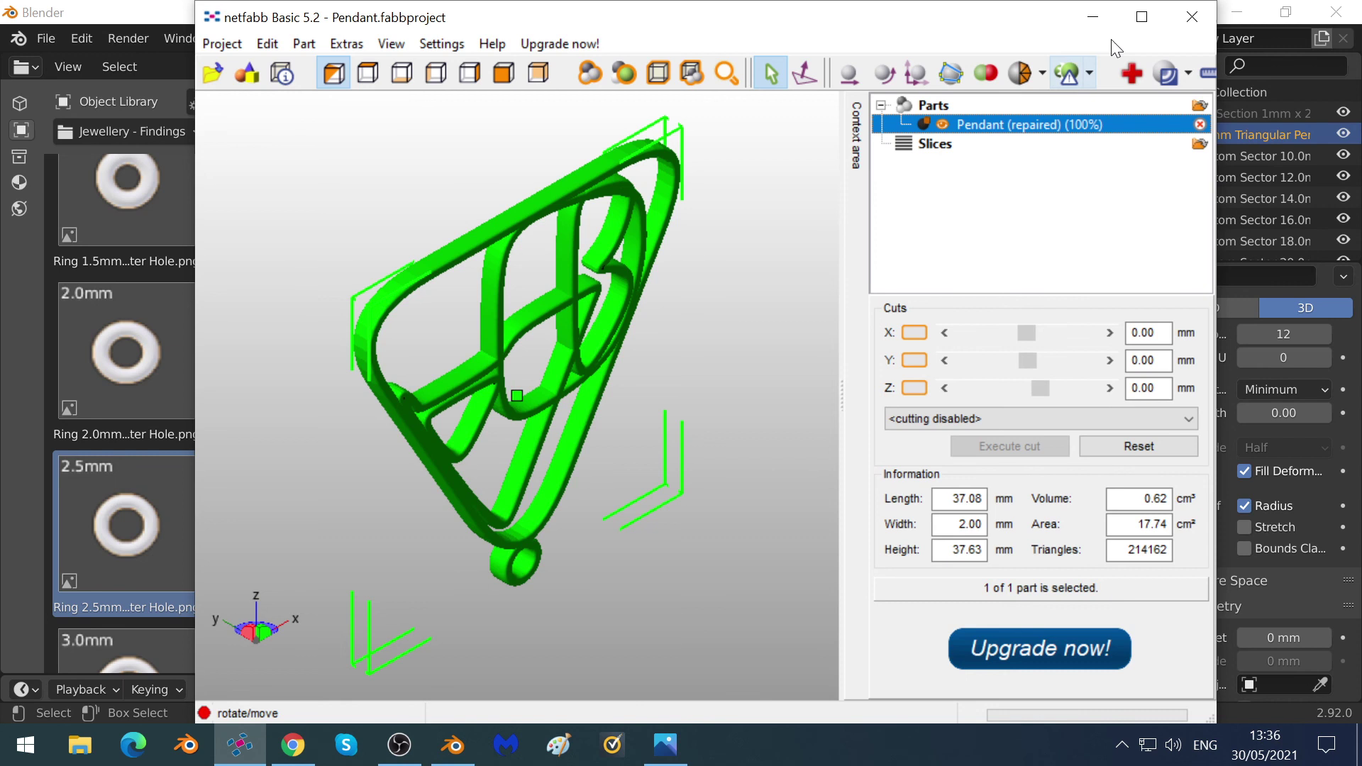
{"action": "left_click", "coordinate": [1204, 18]}
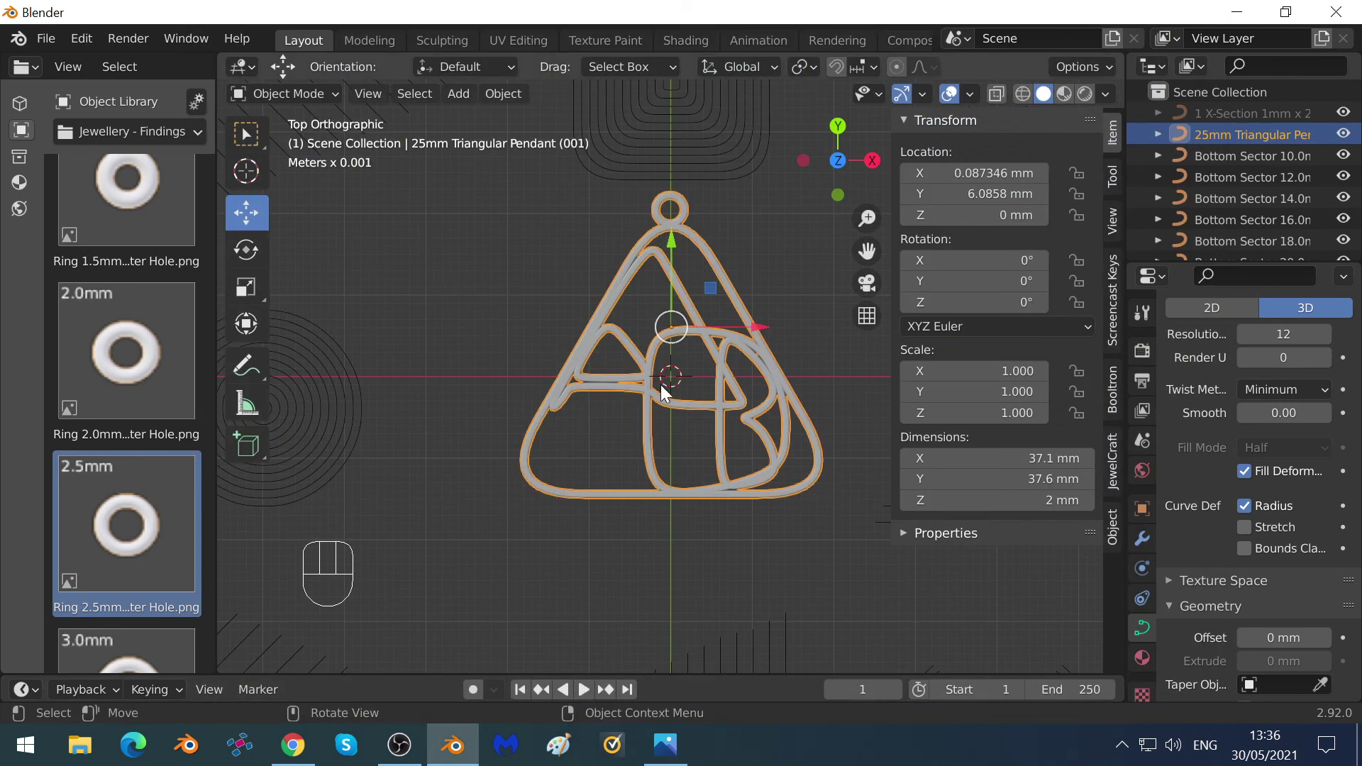
Switch to Chrome and review the Shapeways product pages for the personalised pendant and earring.
{"action": "mouse_move", "coordinate": [293, 745]}
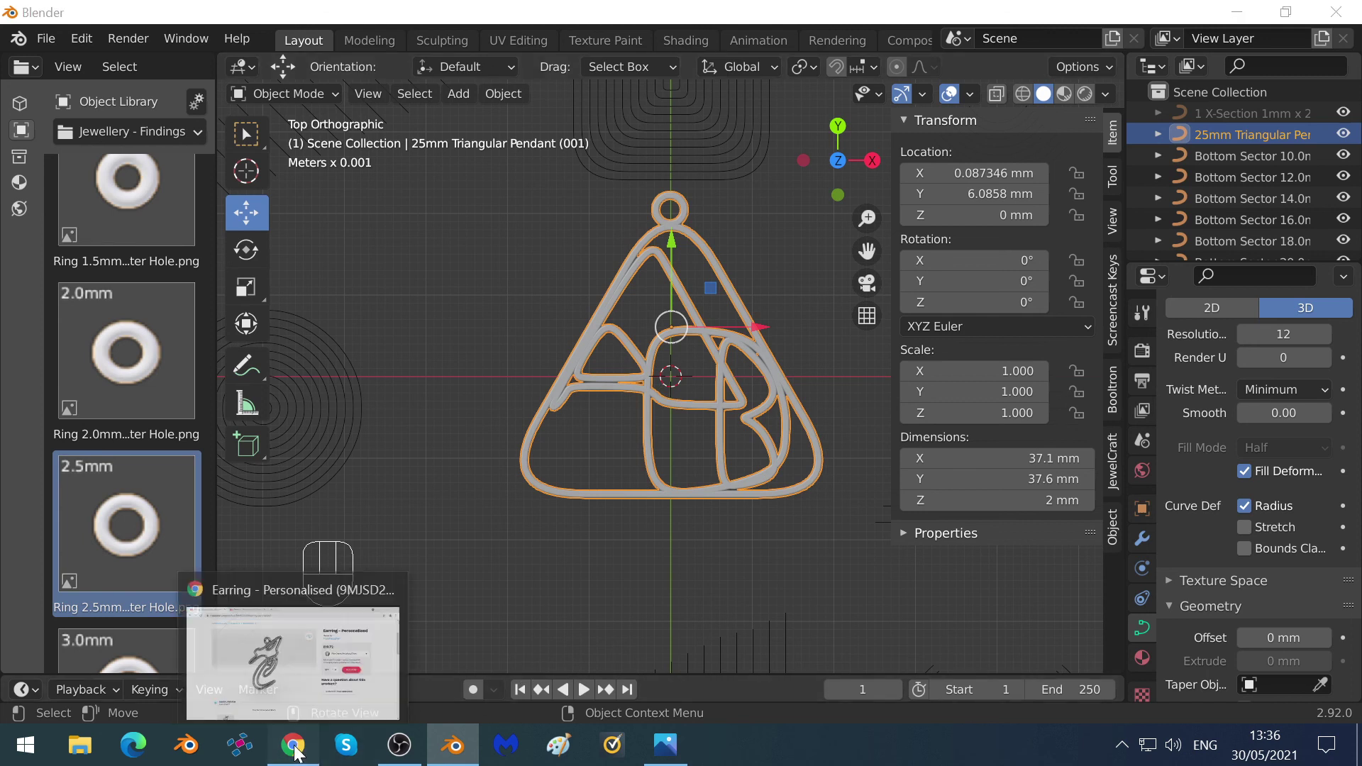
{"action": "left_click", "coordinate": [353, 621]}
{"action": "left_click", "coordinate": [376, 18]}
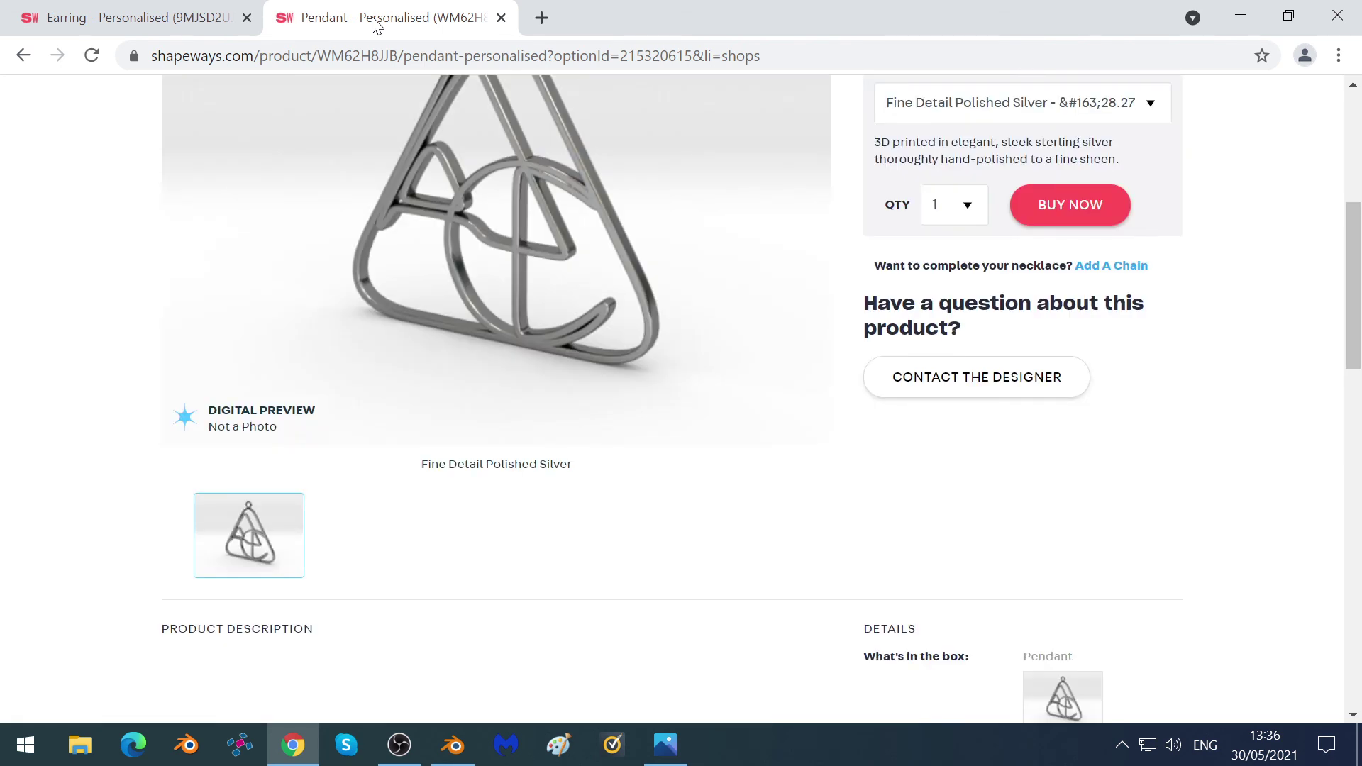
{"action": "scroll", "coordinate": [542, 284], "scroll_direction": "up", "scroll_amount": 3}
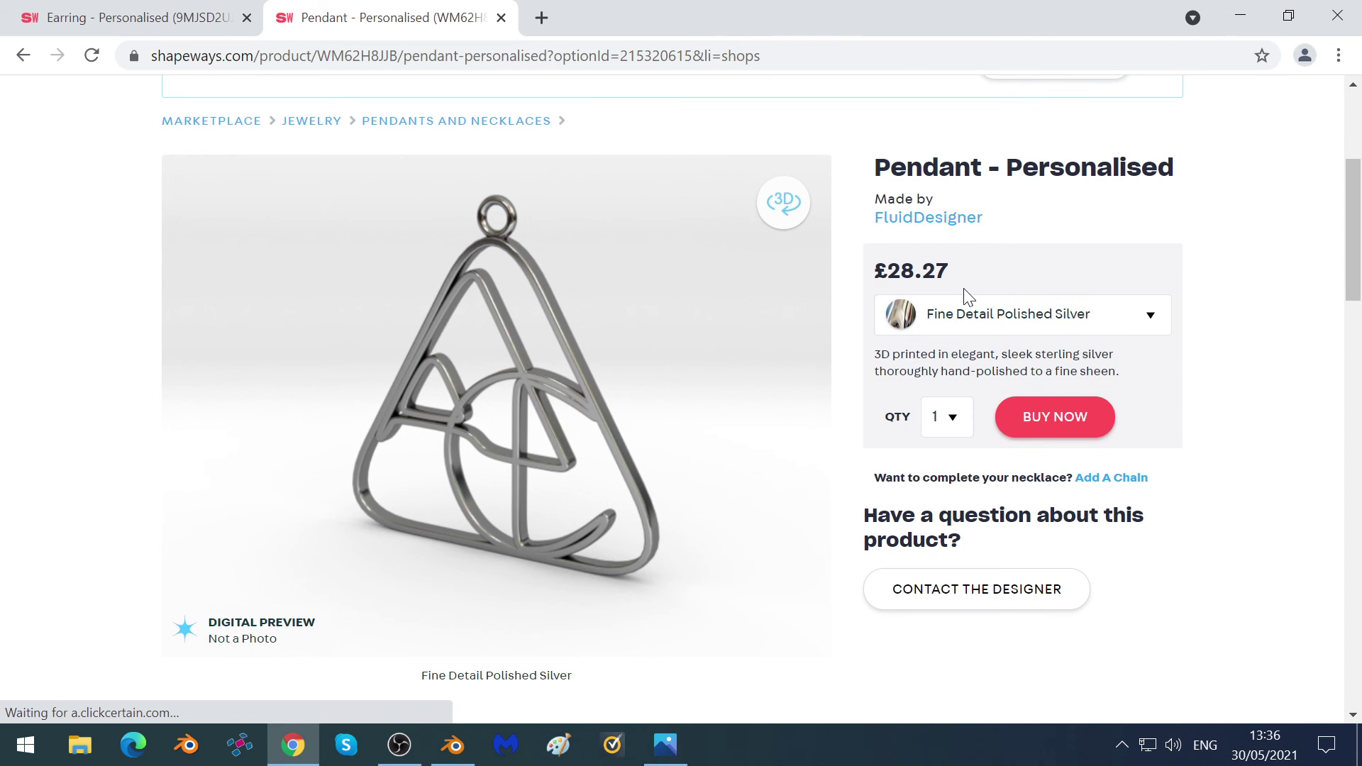
{"action": "left_click", "coordinate": [79, 21]}
{"action": "left_click", "coordinate": [380, 24]}
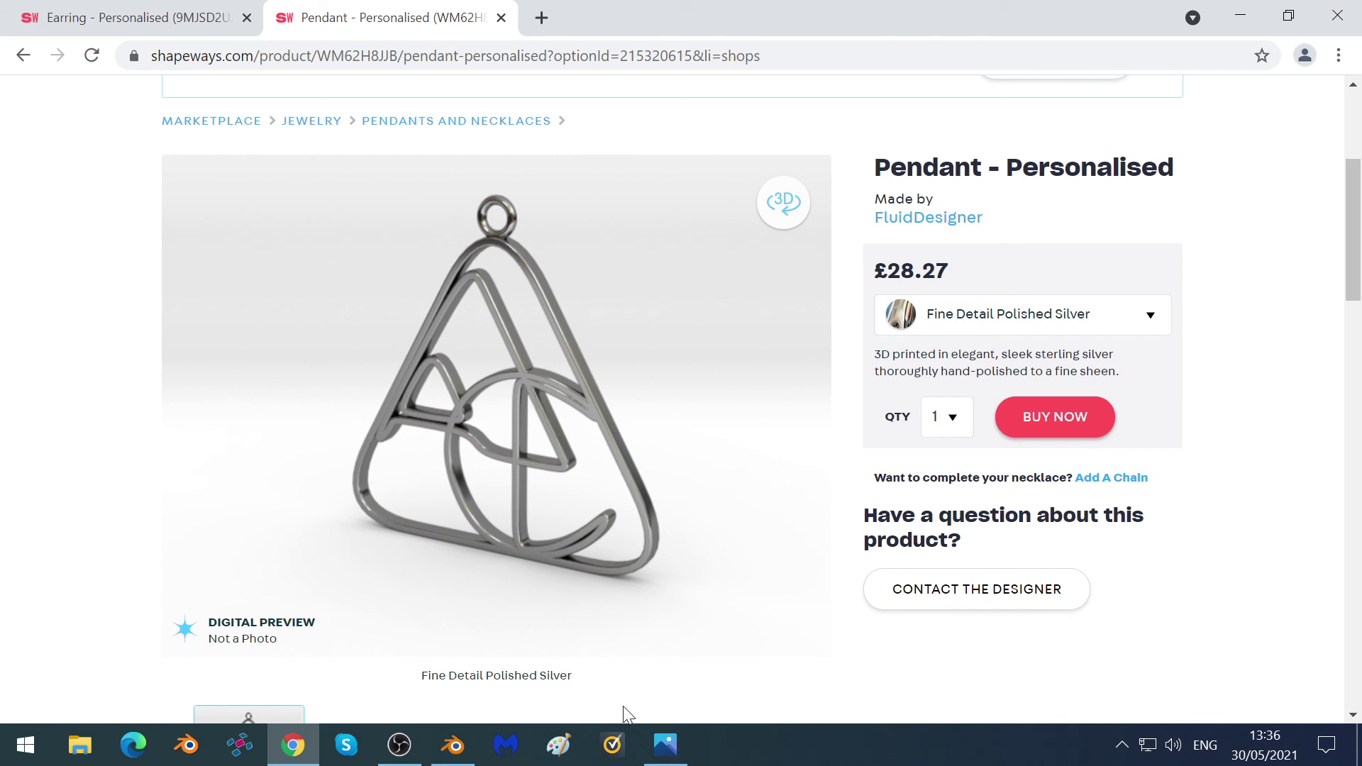
Switch to Photos to view the 002 BlenderforSDPrinting.jpg jewellery design overview image.
{"action": "mouse_move", "coordinate": [676, 755]}
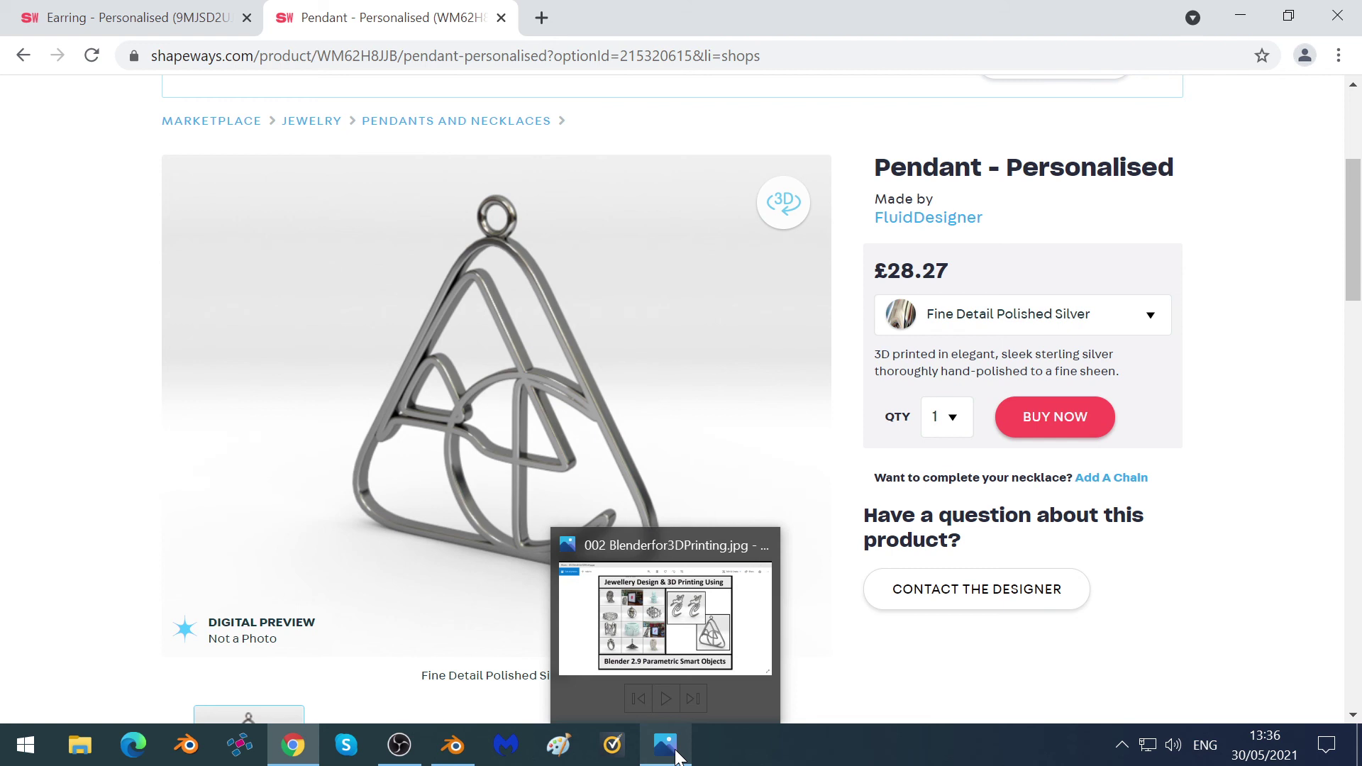
{"action": "left_click", "coordinate": [677, 755]}
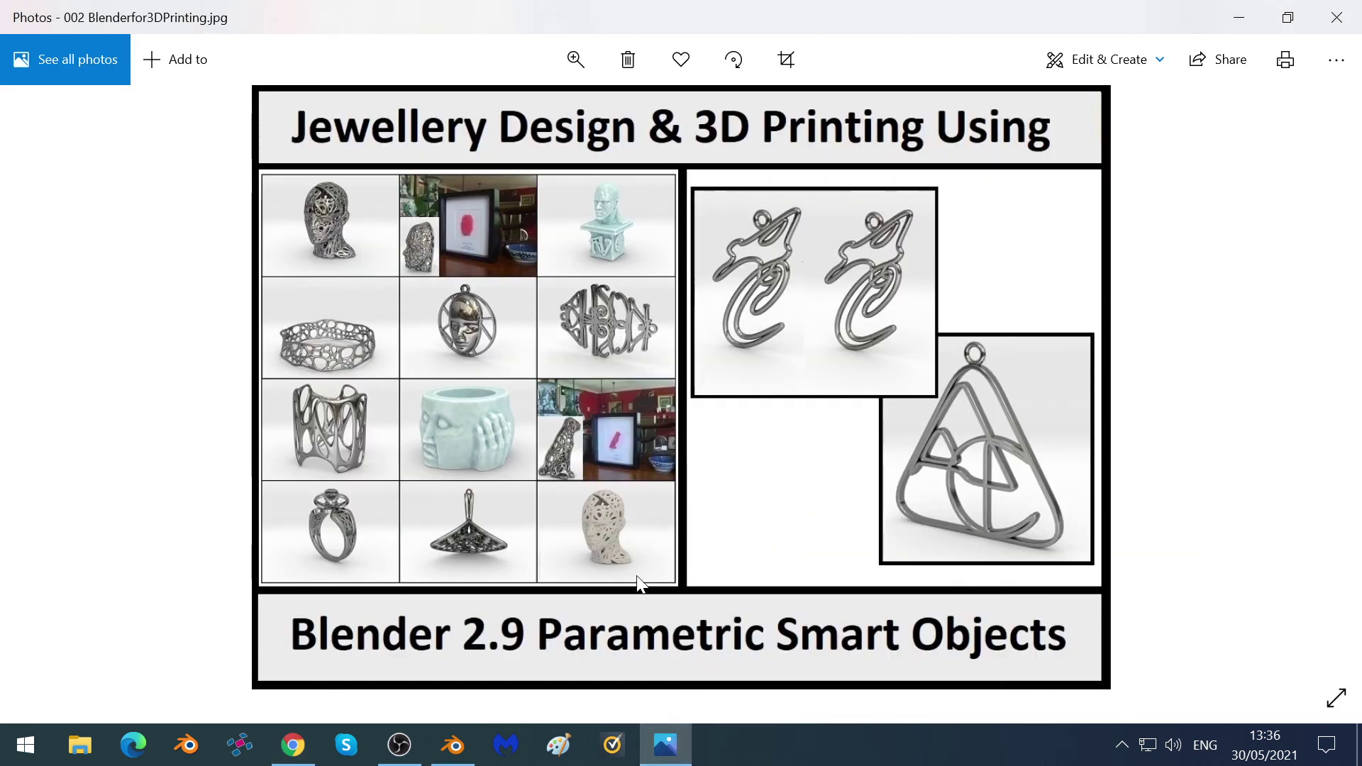
{"action": "mouse_move", "coordinate": [409, 758]}
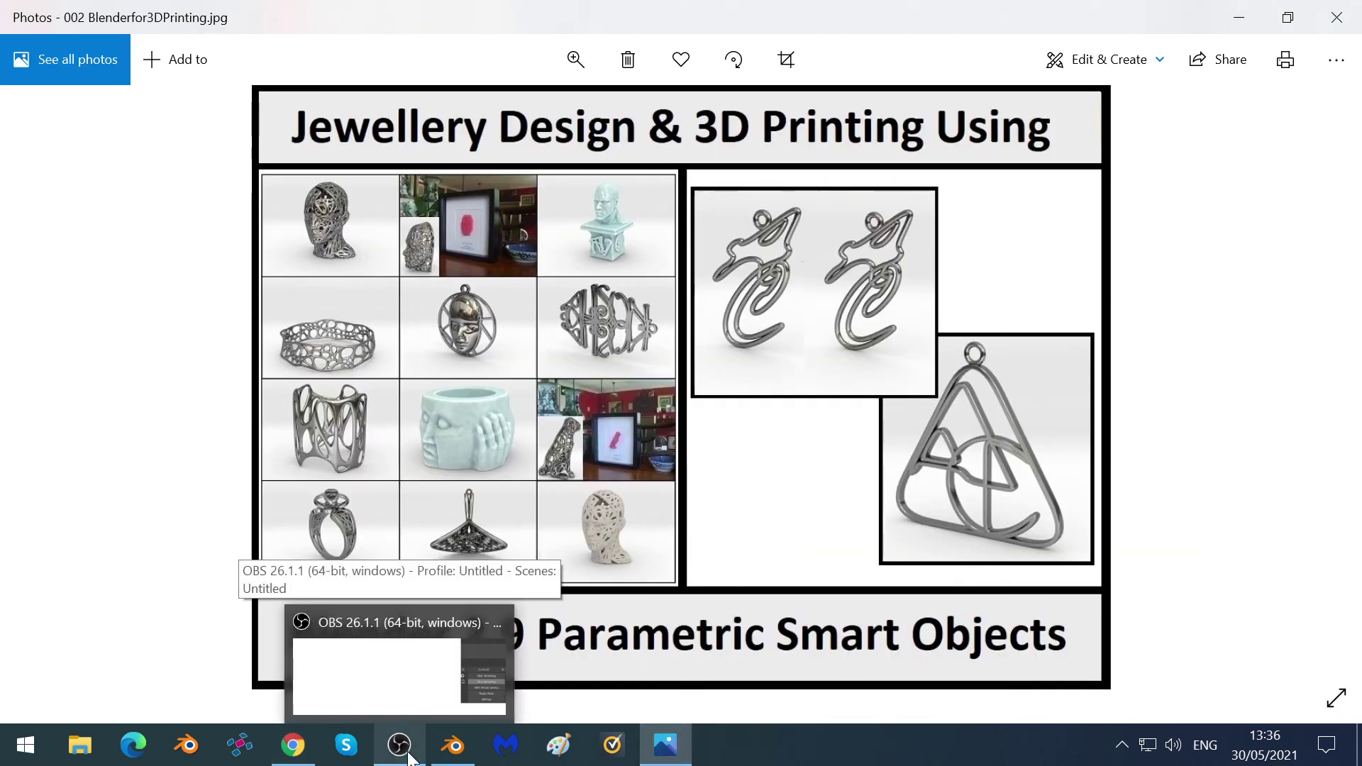